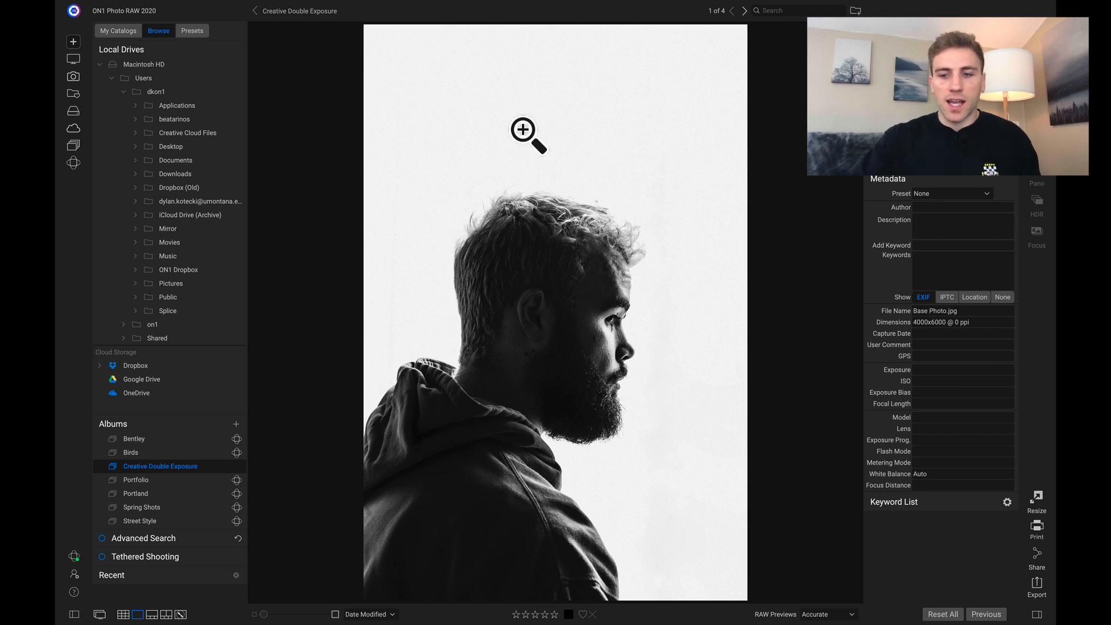
# - Review the four photos of the Creative Double Exposure album one at a time and return to the thumbnail grid
pyautogui.press('Right')
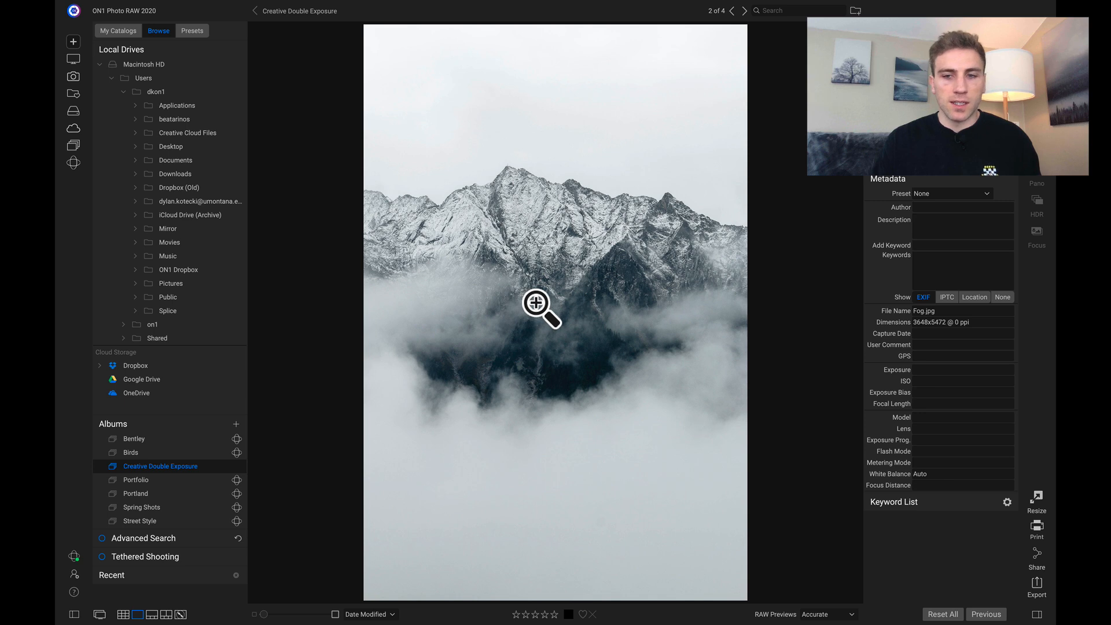
pyautogui.press('Right')
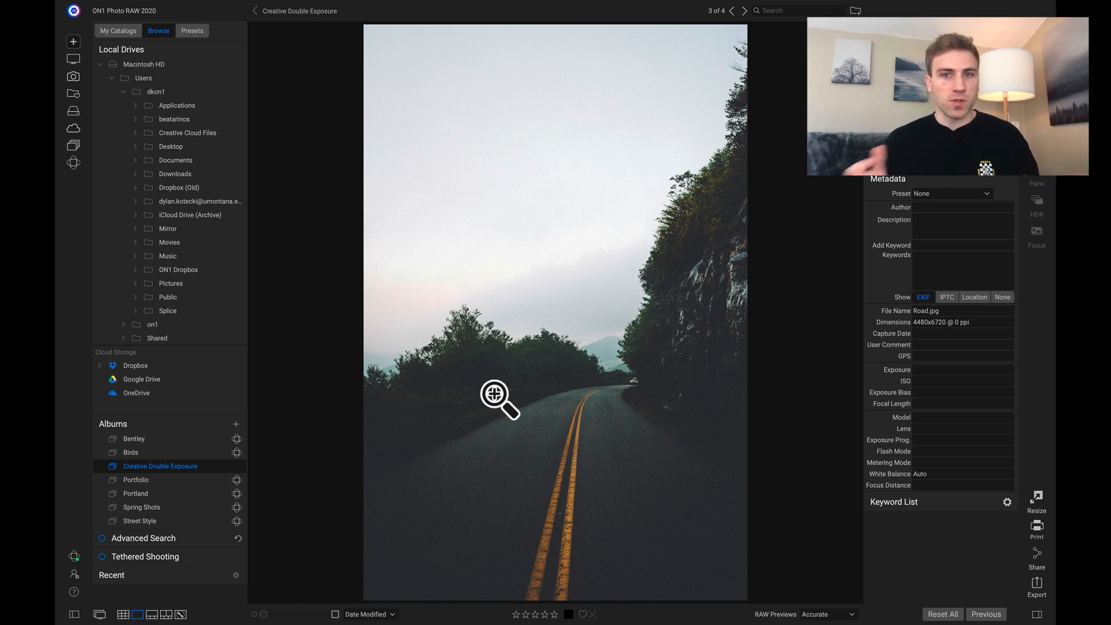
pyautogui.press('Right')
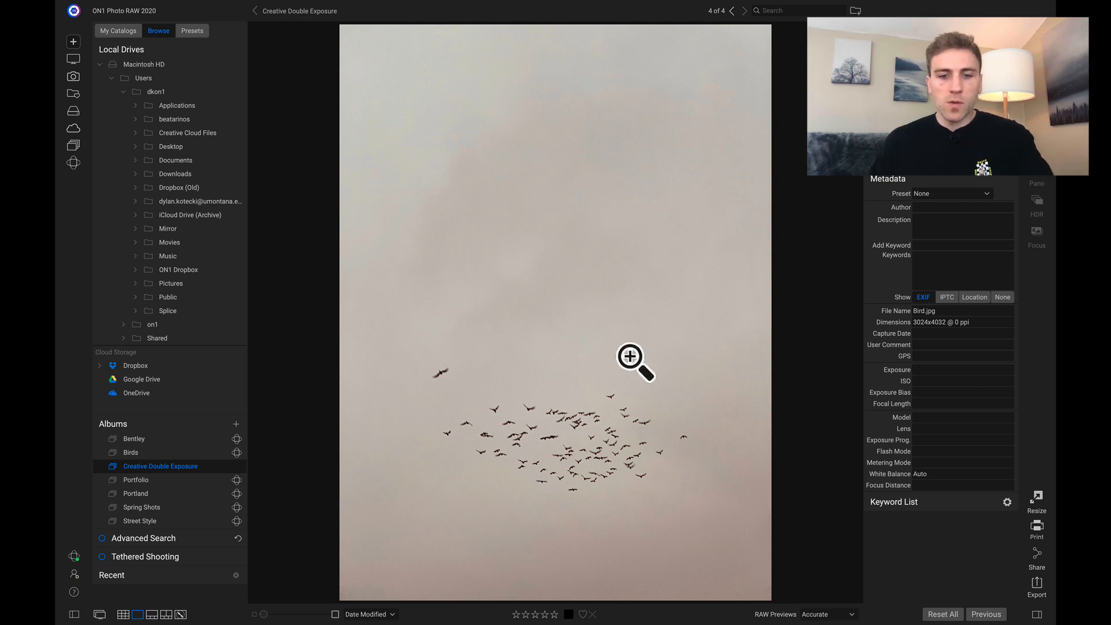
pyautogui.press('g')
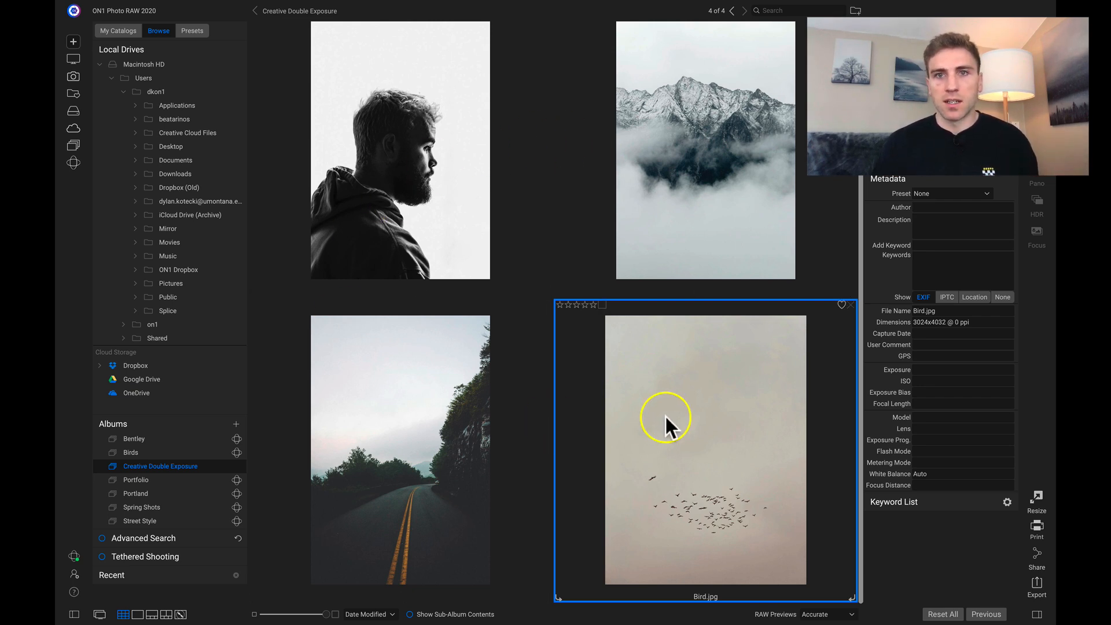
# - Select all four photos, from Base Photo.jpg to Bird.jpg, and open them together as layers
pyautogui.click(402, 96)
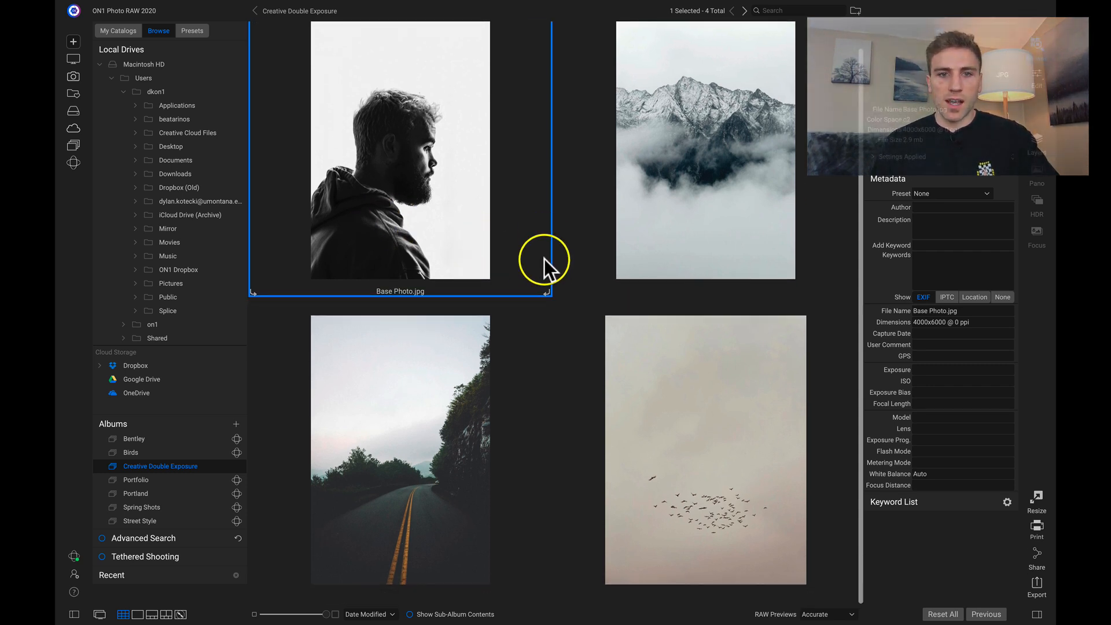
pyautogui.keyDown('shift'); pyautogui.click(689, 412); pyautogui.keyUp('shift')
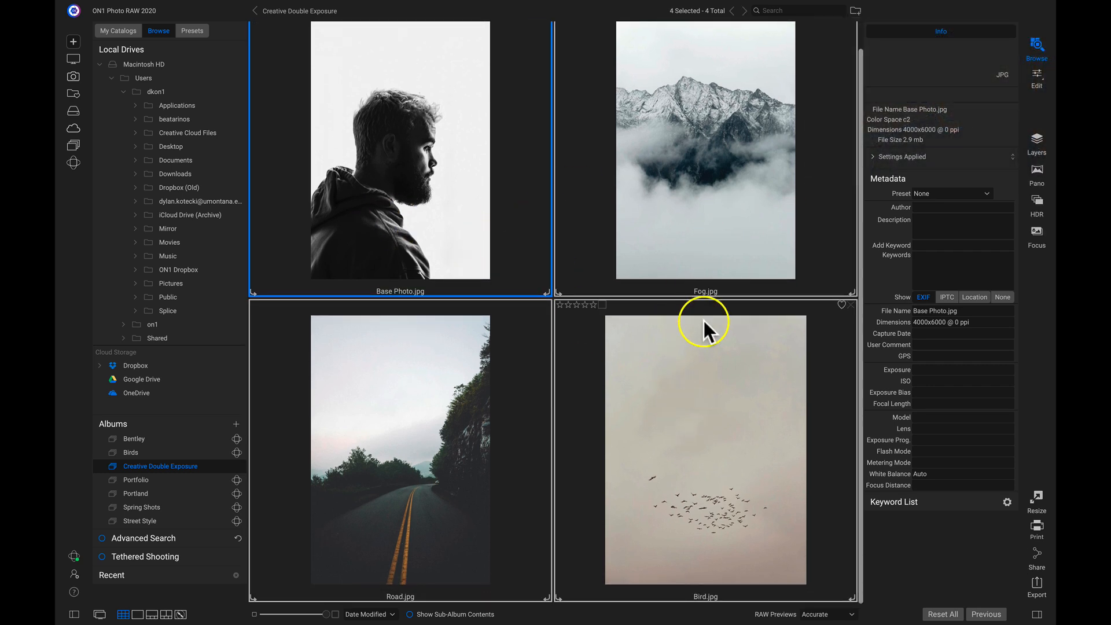
pyautogui.scroll(1, 703, 320)
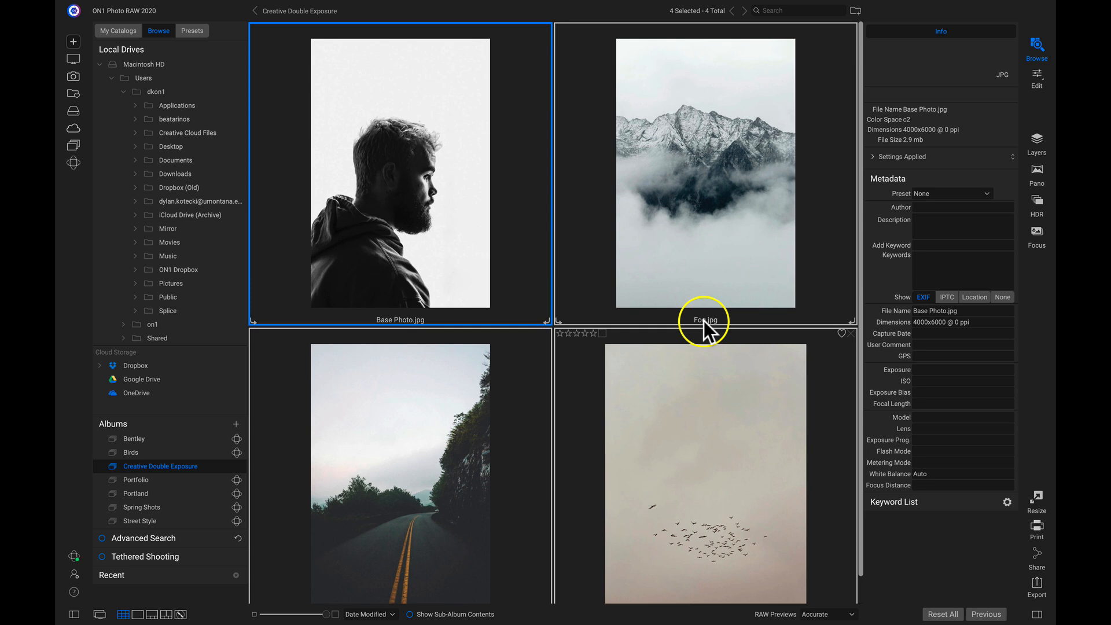
pyautogui.click(1037, 140)
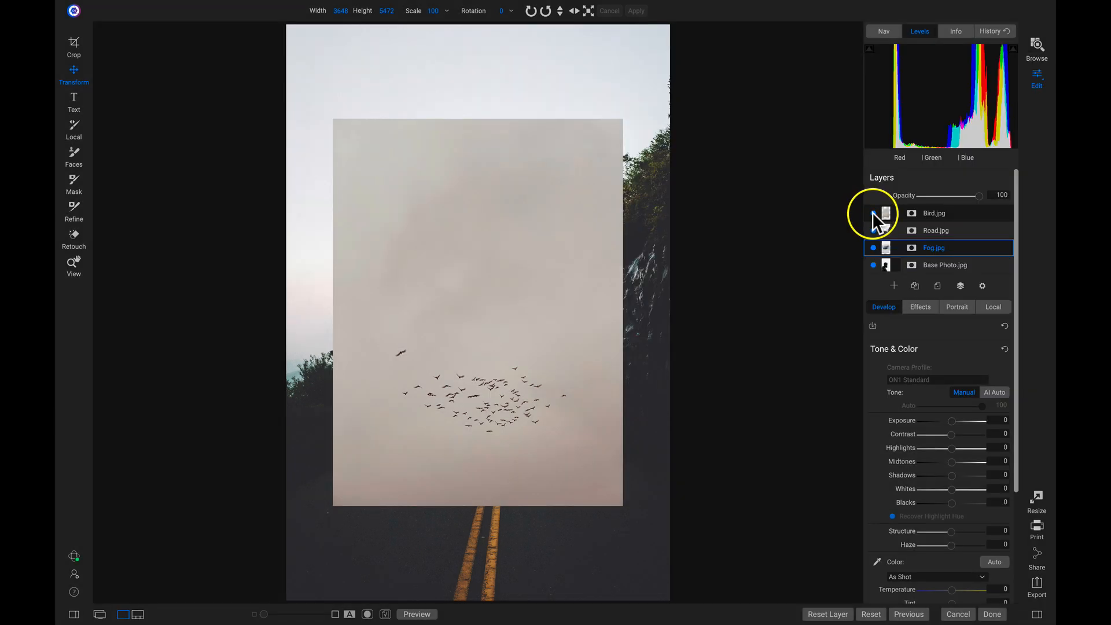
# - Hide the Bird.jpg, Road.jpg and Fog.jpg layers so only the base portrait remains displayed
pyautogui.click(873, 213)
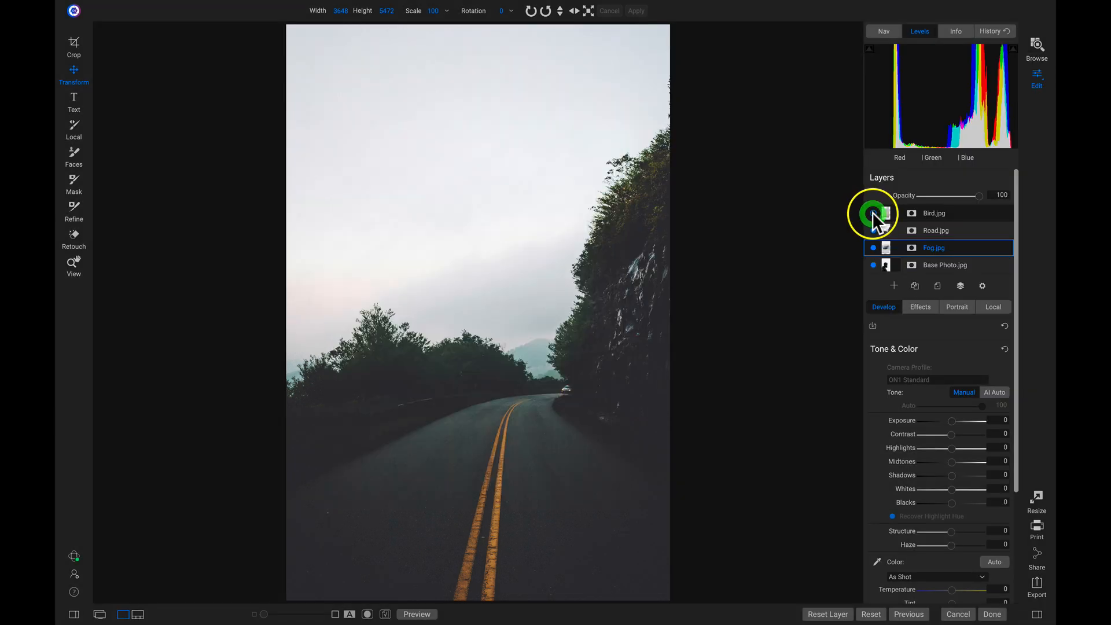
pyautogui.click(871, 230)
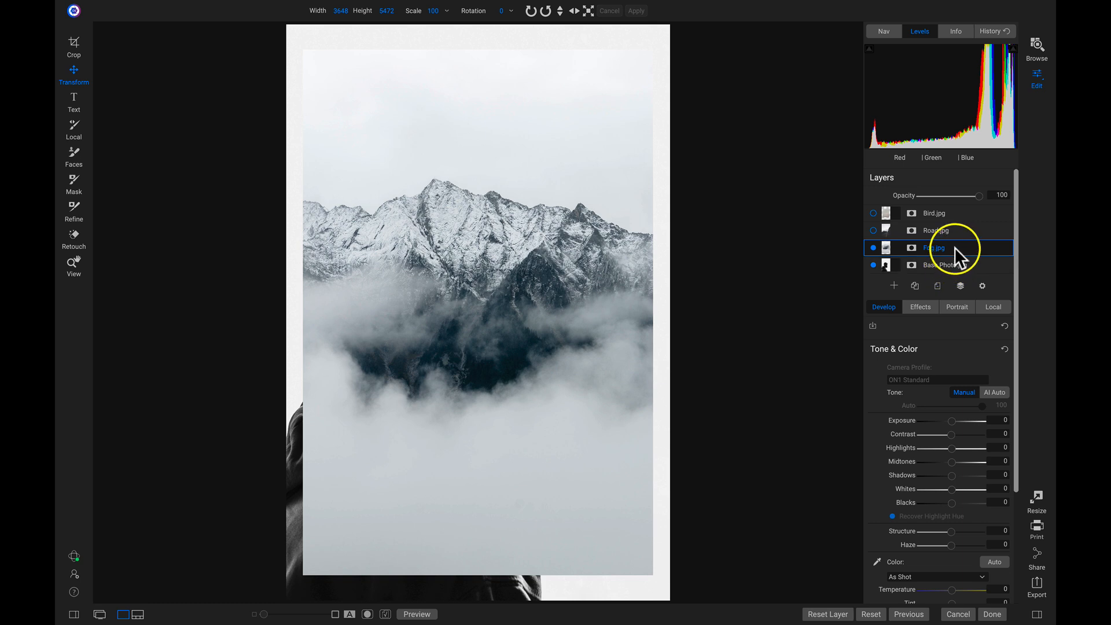
pyautogui.click(873, 265)
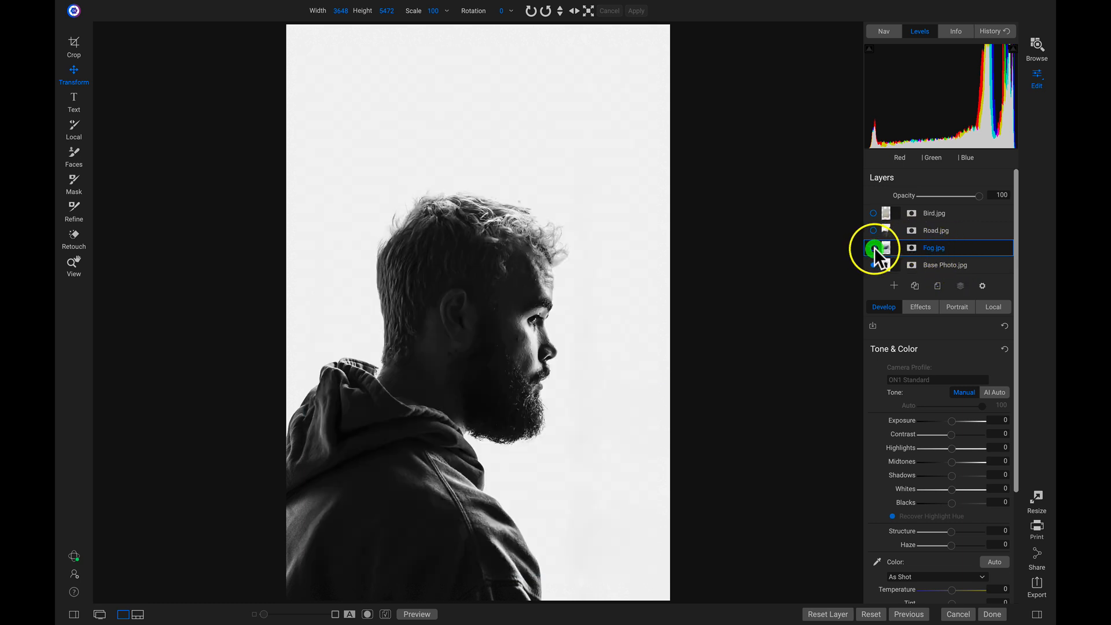
# - Brighten the Base Photo.jpg layer with Exposure 0.55, Midtones 11 and Whites 15
pyautogui.click(940, 266)
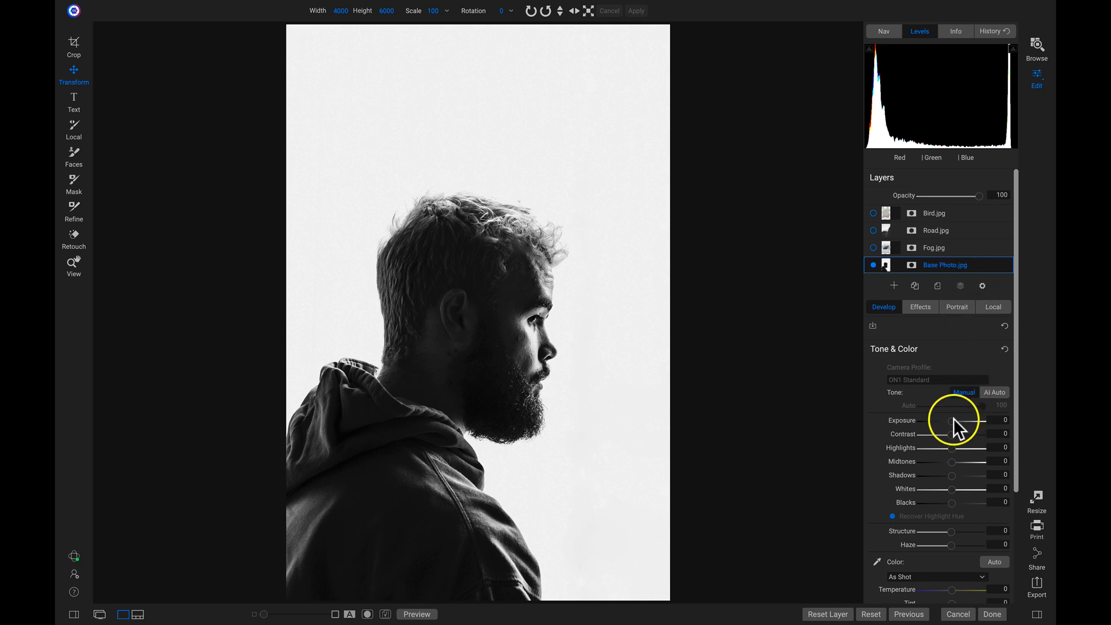
pyautogui.moveTo(950, 419); pyautogui.dragTo(953, 419)
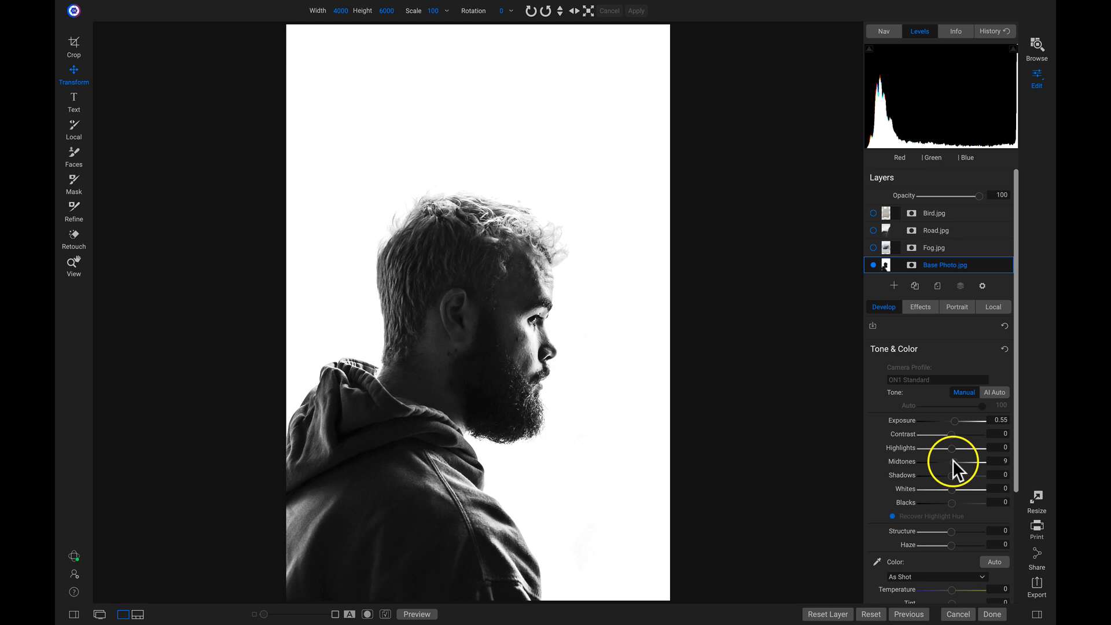
pyautogui.moveTo(953, 459); pyautogui.dragTo(956, 493)
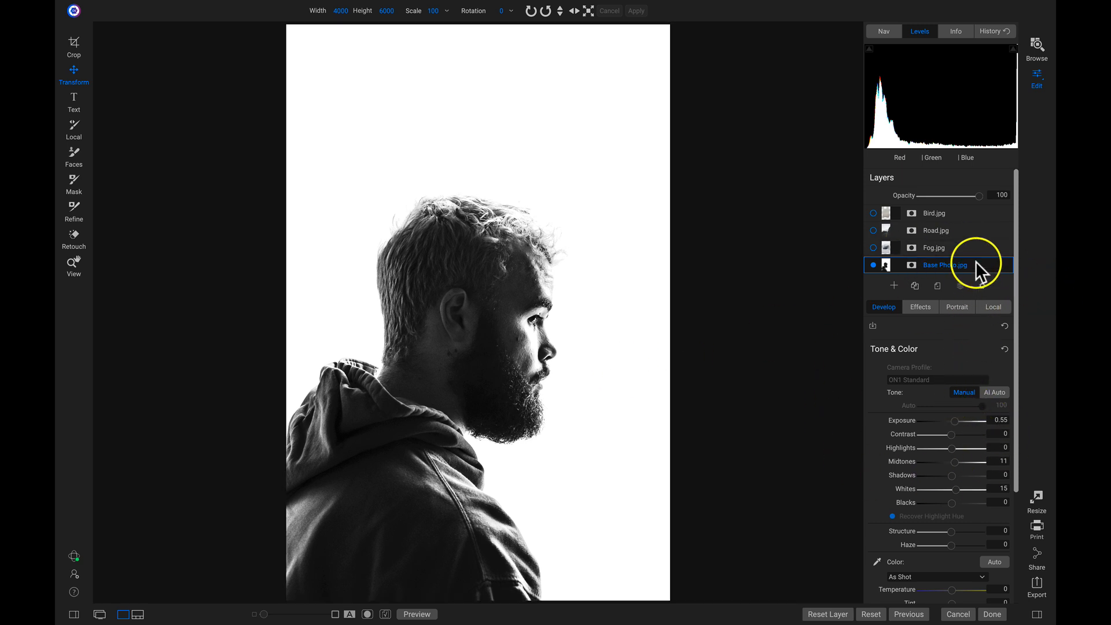
# - Show the Fog.jpg layer and set its Whites to 20
pyautogui.click(873, 247)
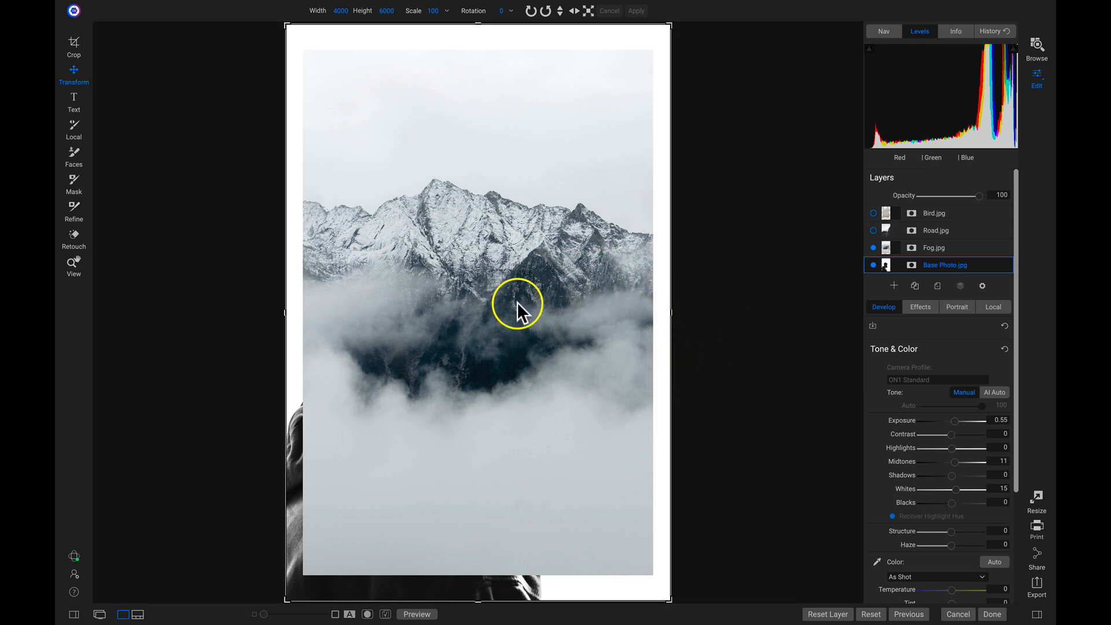
pyautogui.click(943, 245)
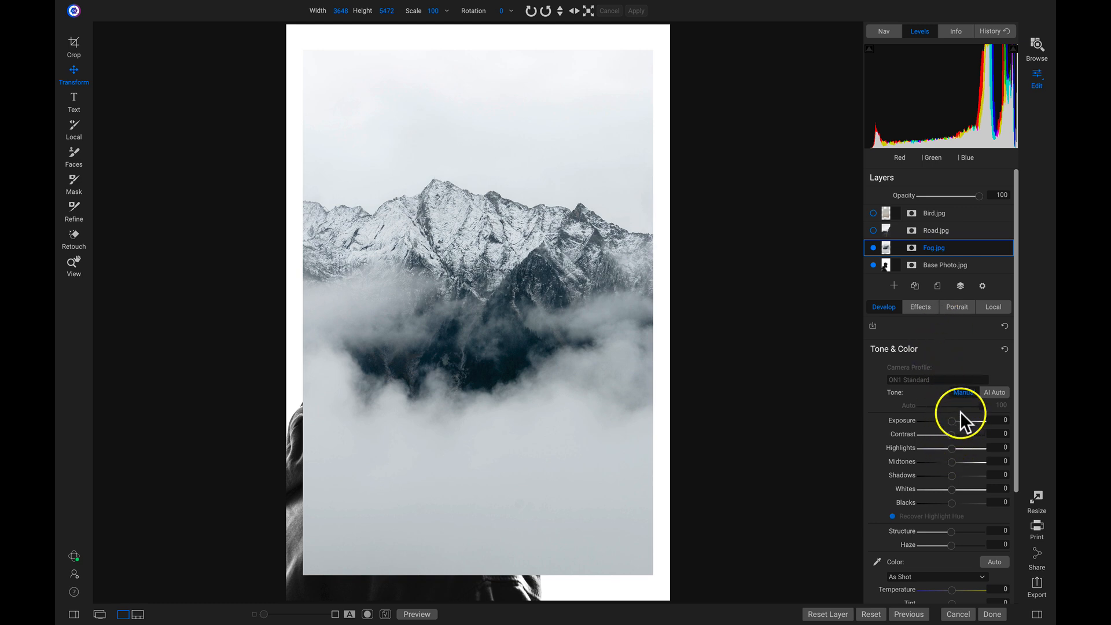
pyautogui.moveTo(950, 490); pyautogui.dragTo(957, 490)
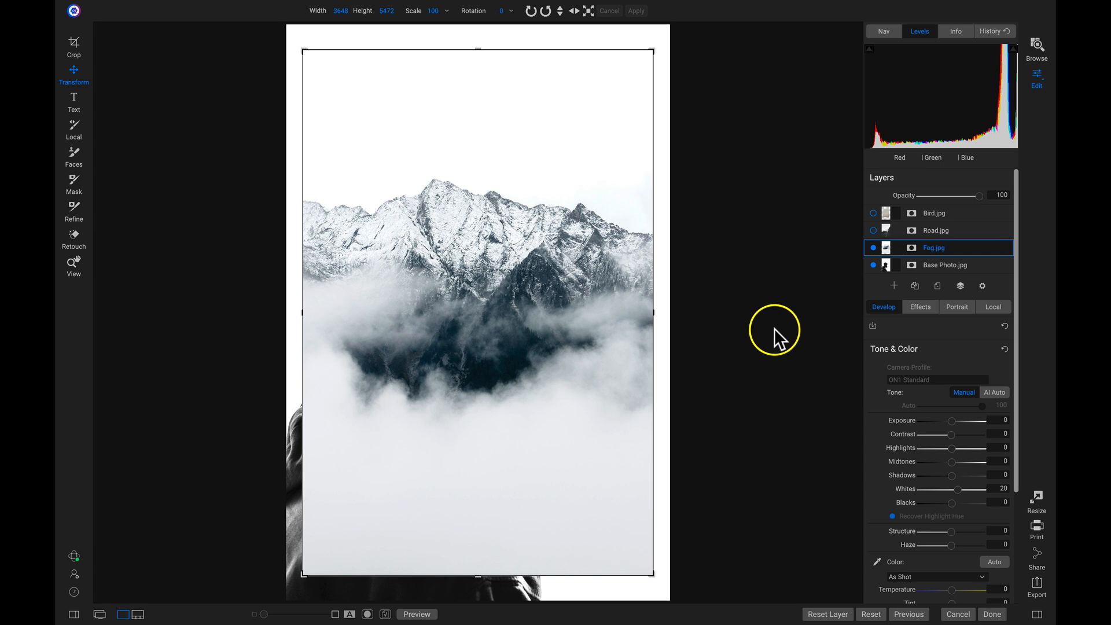
pyautogui.click(873, 248)
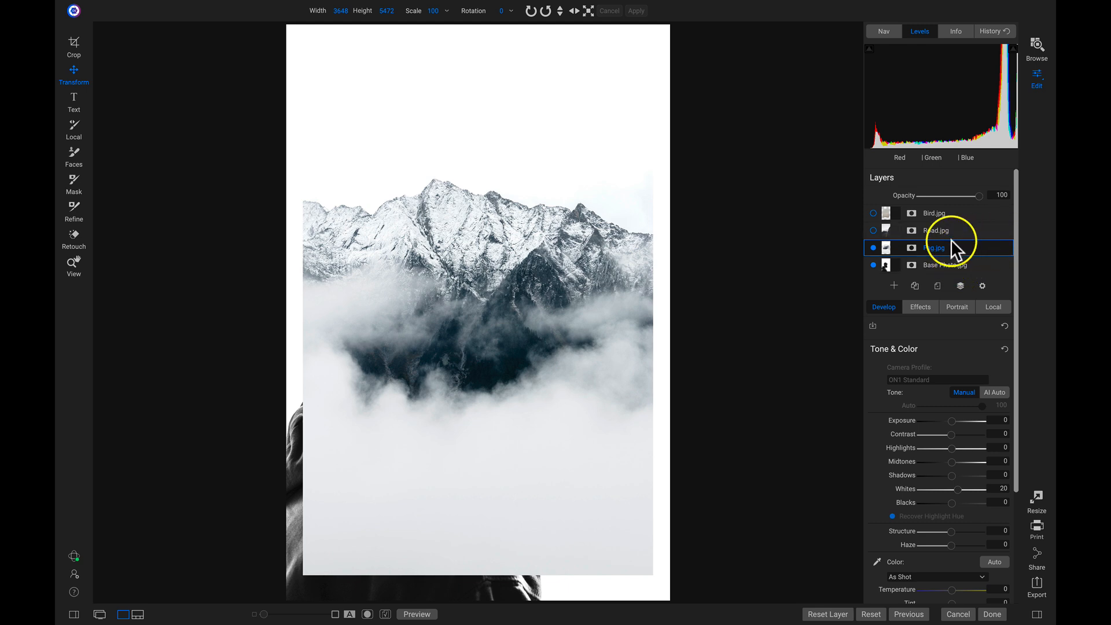
# - Add a Black & White filter to the Fog.jpg layer
pyautogui.click(923, 307)
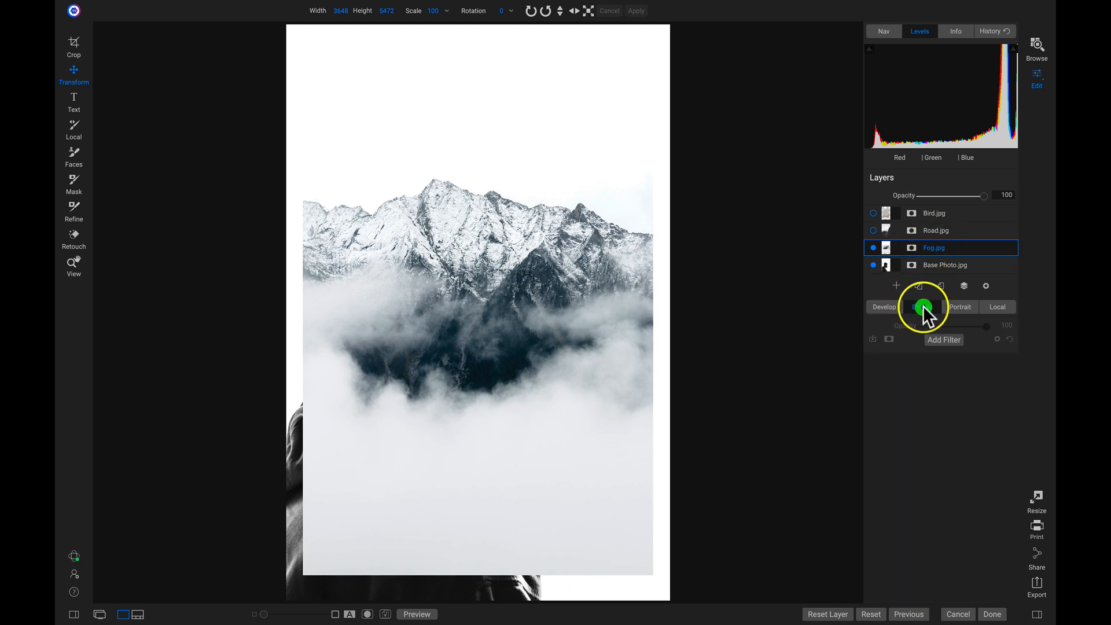
pyautogui.click(939, 340)
pyautogui.click(701, 409)
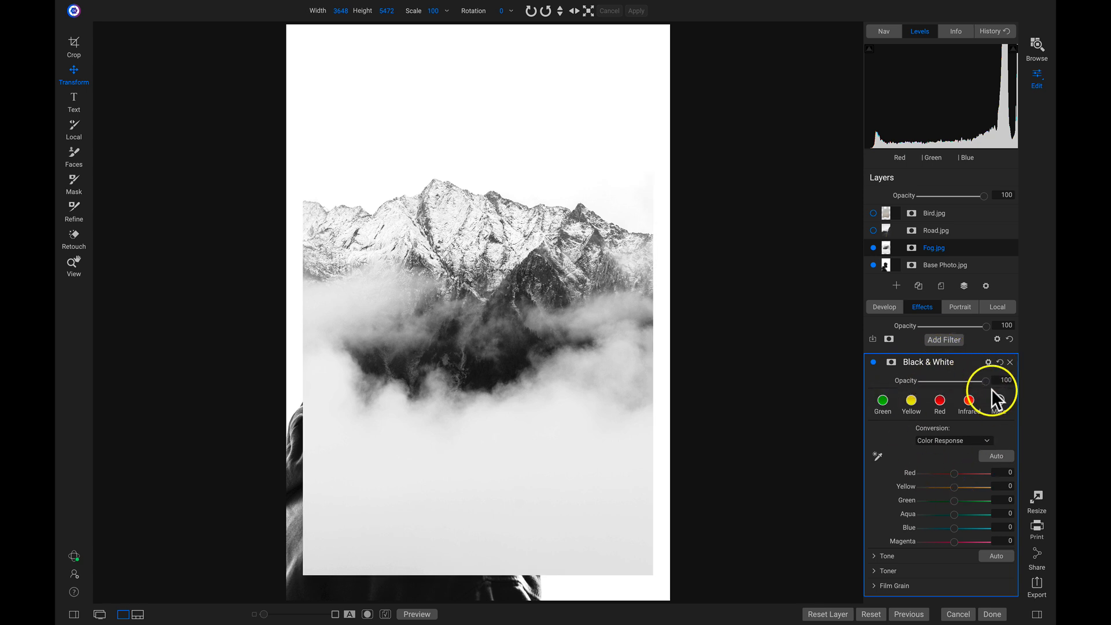
# - Try raising the Whites in the Black & White filter's Tone settings and reset them
pyautogui.click(873, 555)
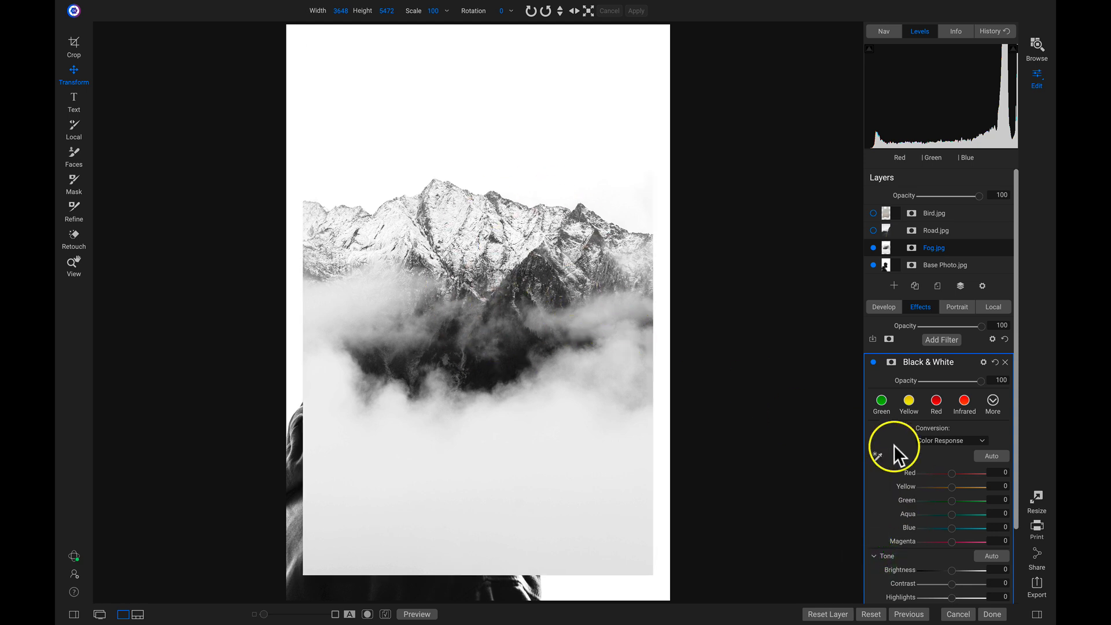
pyautogui.scroll(-3, 942, 445)
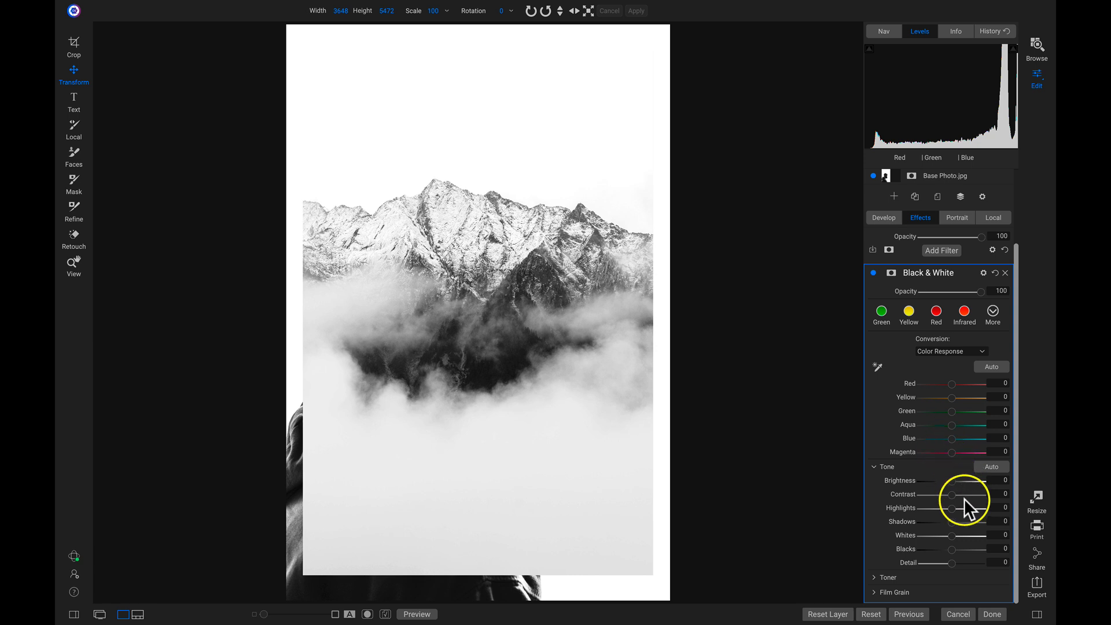
pyautogui.moveTo(950, 535)
pyautogui.mouseDown()
pyautogui.moveTo(971, 536)
pyautogui.moveTo(945, 537)
pyautogui.moveTo(957, 539)
pyautogui.moveTo(954, 521)
pyautogui.moveTo(955, 535)
pyautogui.mouseUp()
pyautogui.doubleClick(908, 533)
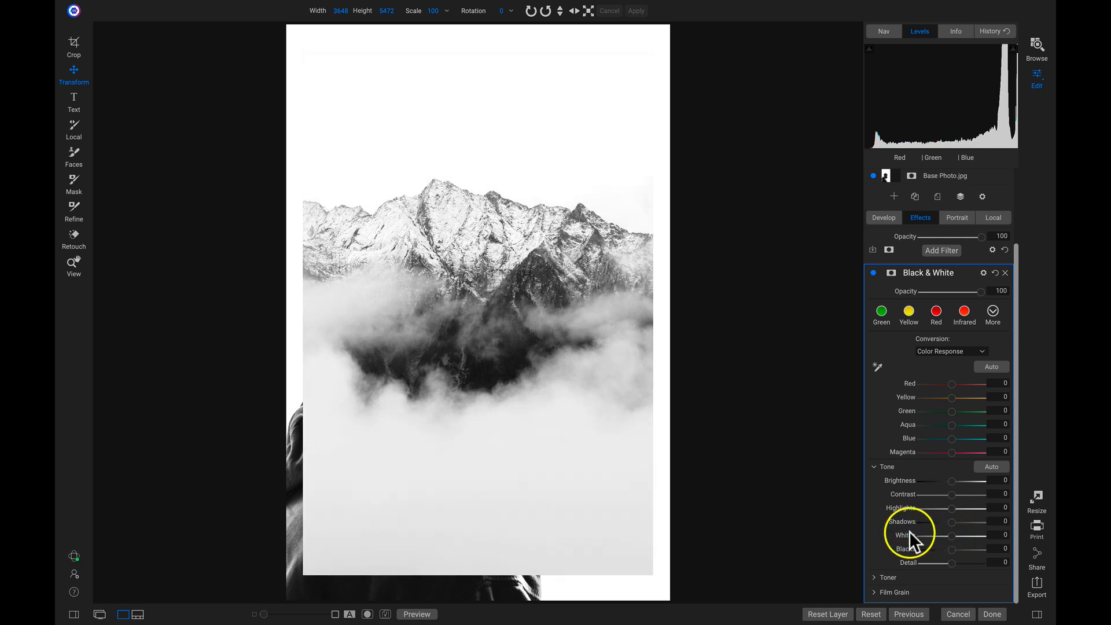
pyautogui.scroll(3, 908, 531)
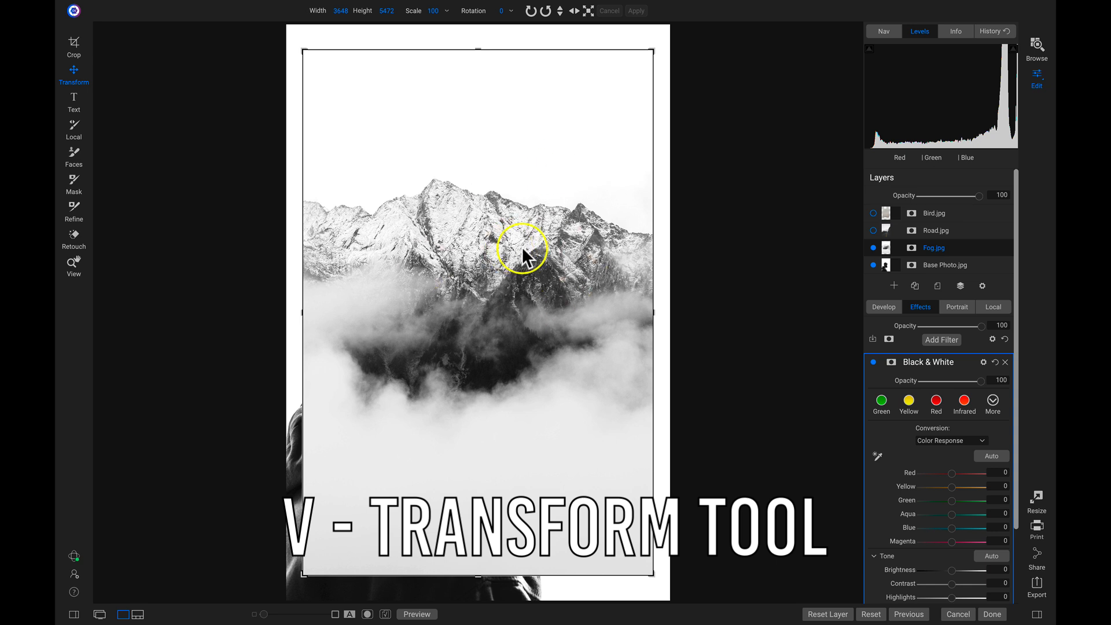
# - Move the Fog.jpg layer down over the man's head, comparing its placement with the portrait beneath
pyautogui.moveTo(575, 203); pyautogui.dragTo(578, 268)
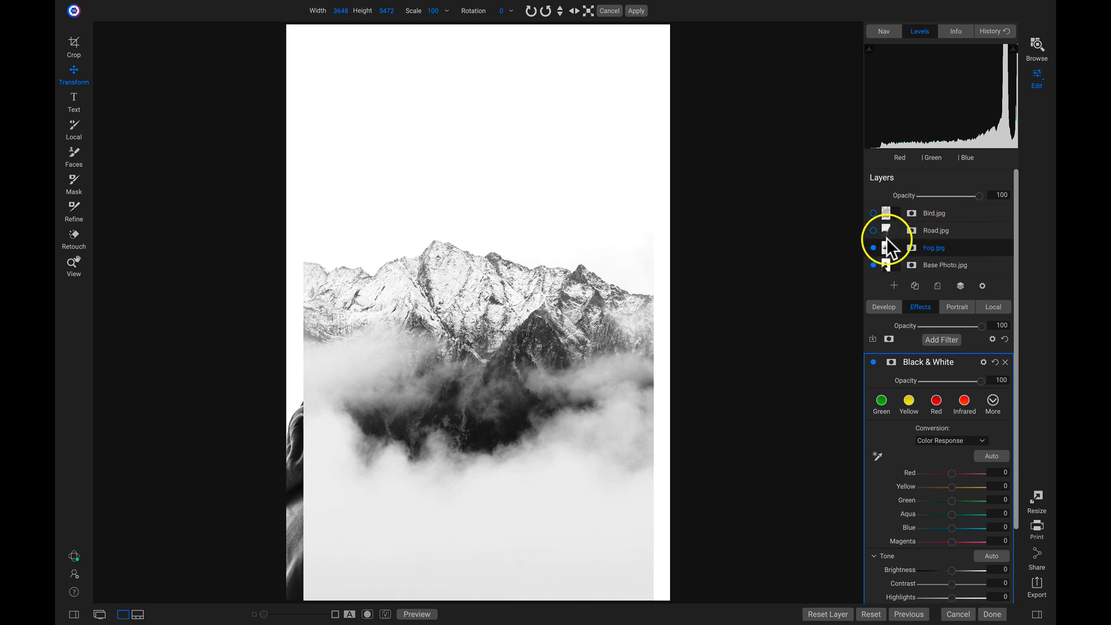
pyautogui.click(873, 248)
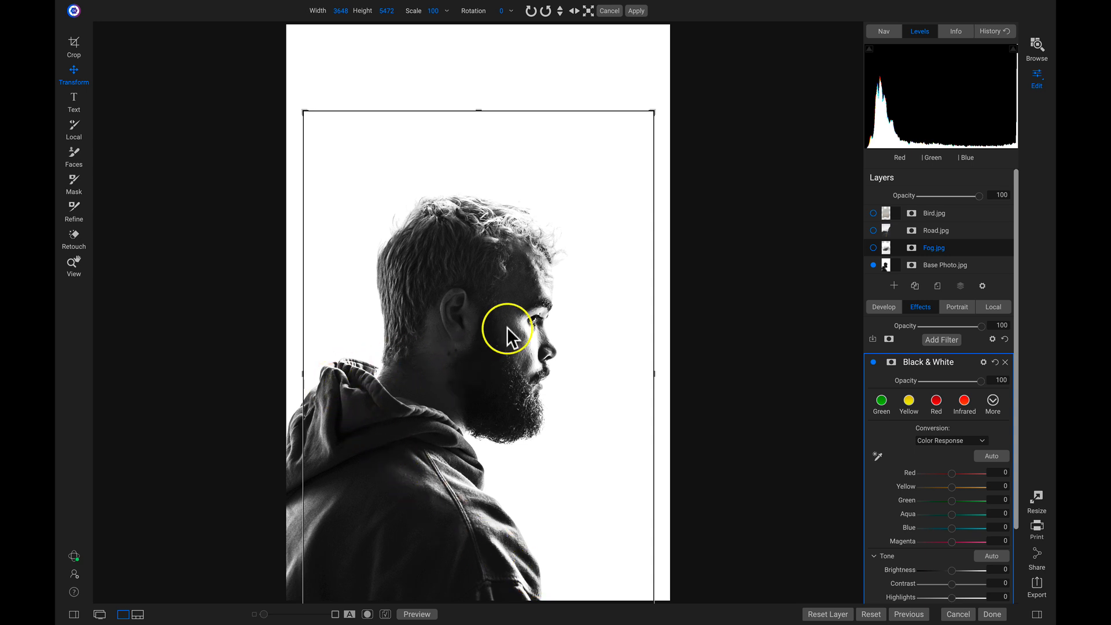
pyautogui.click(873, 248)
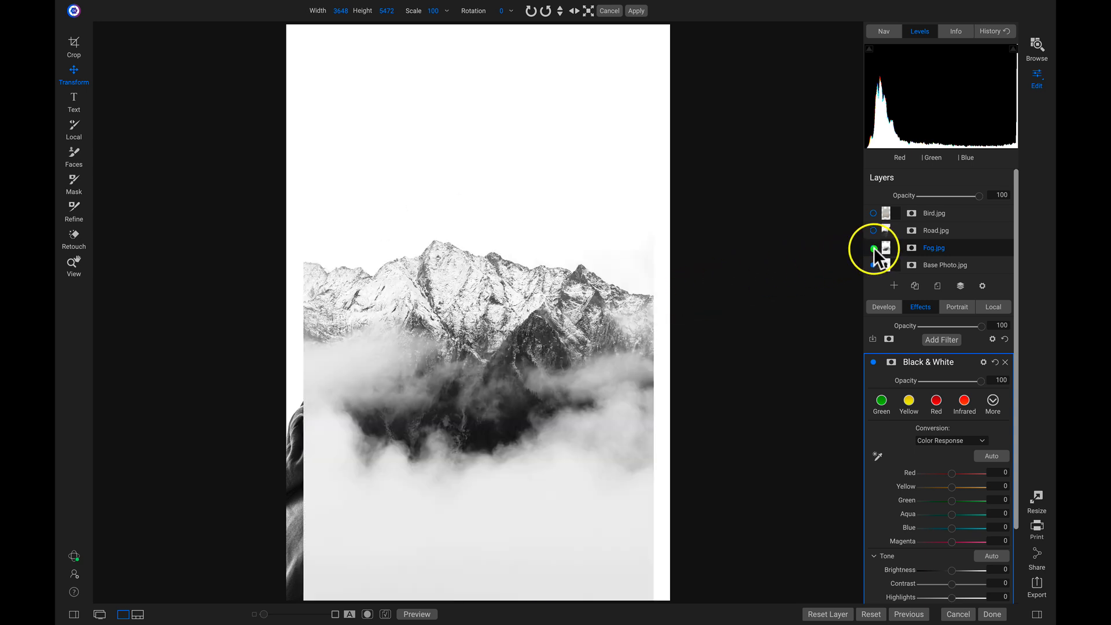
# - Set the Fog.jpg layer's blending mode to Screen and shift it slightly up and left so the mountain ridge fits the man's head
pyautogui.click(982, 286)
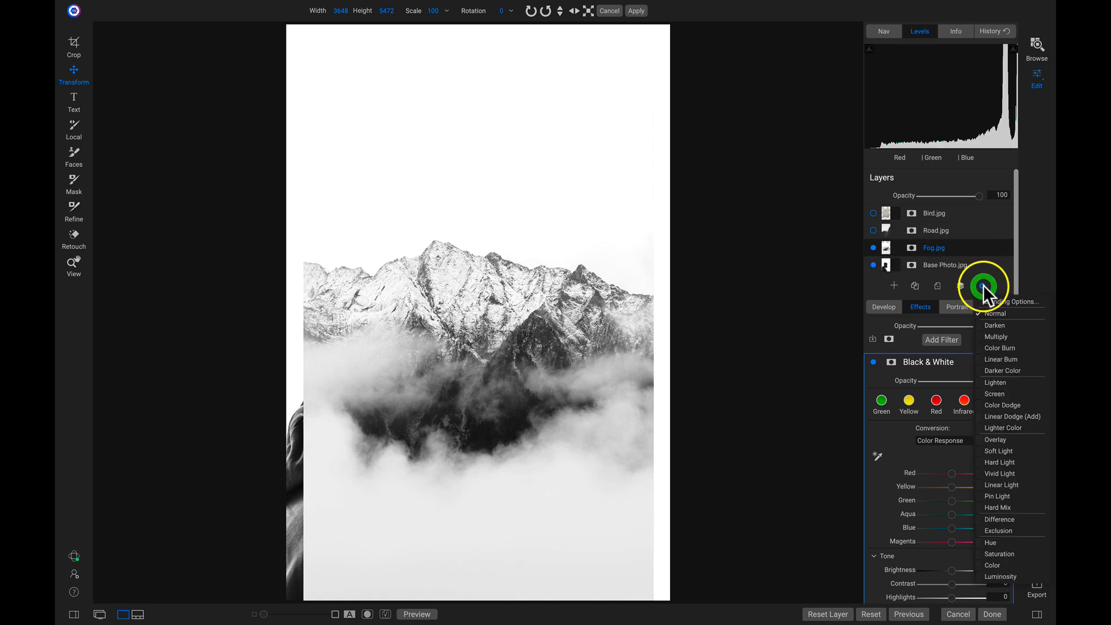
pyautogui.click(985, 395)
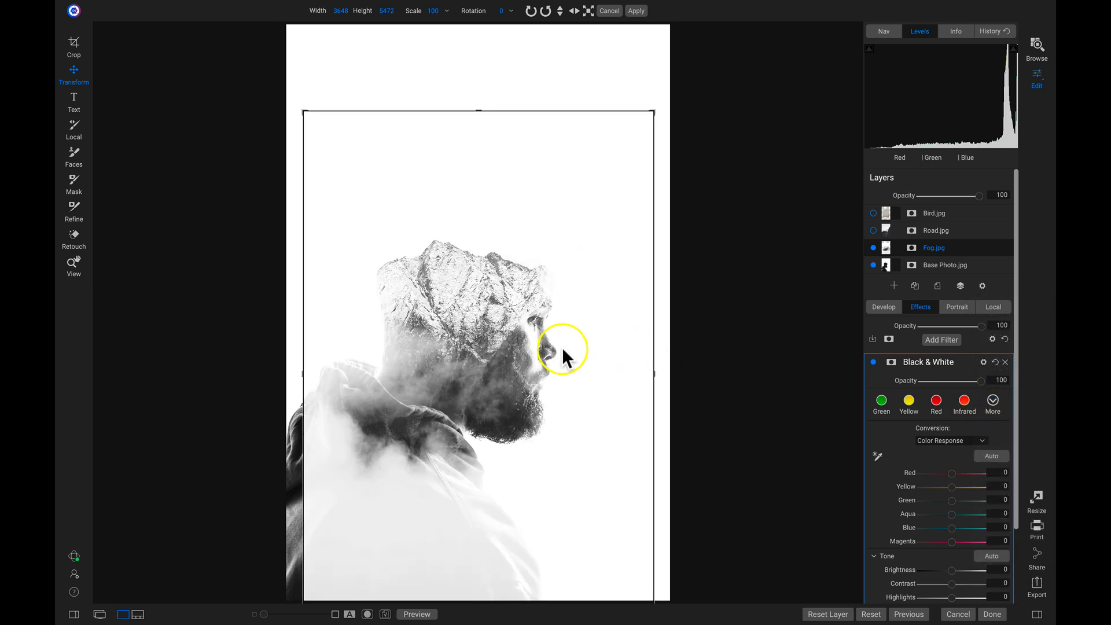
pyautogui.moveTo(524, 334); pyautogui.dragTo(502, 321)
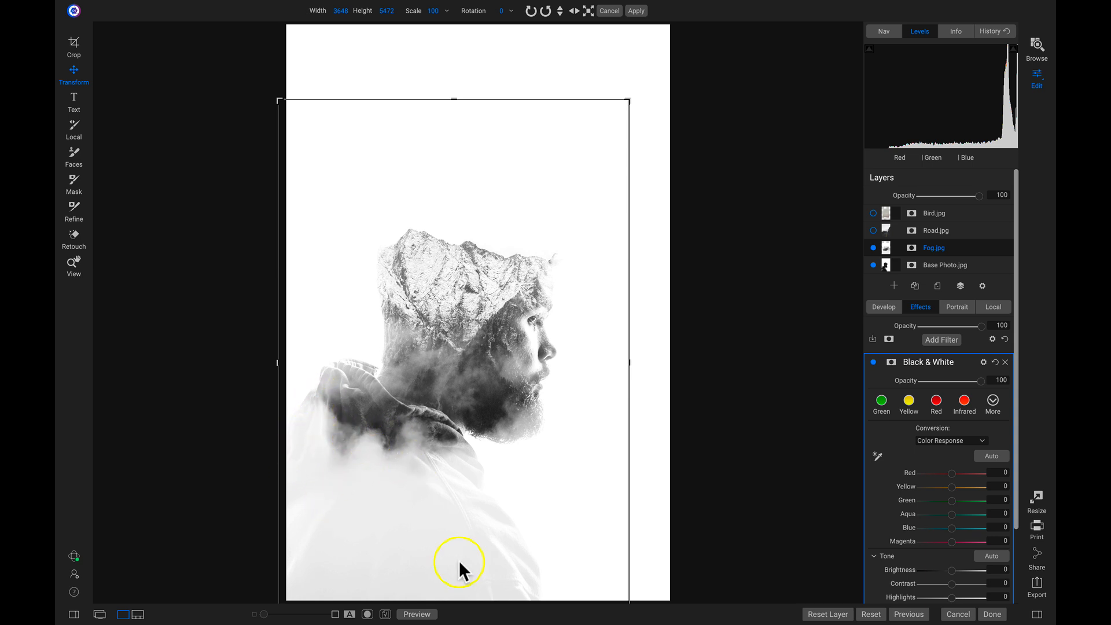
pyautogui.moveTo(489, 461); pyautogui.dragTo(497, 440)
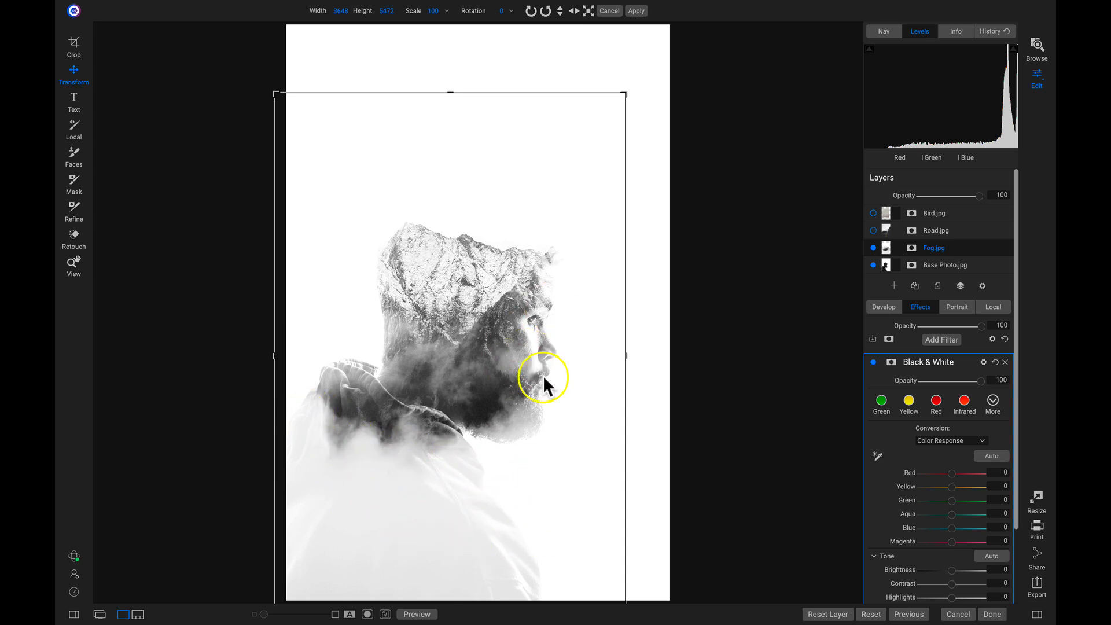
# - Set Whites to 22 in the Tone settings of the Fog.jpg layer's Black & White filter
pyautogui.click(967, 245)
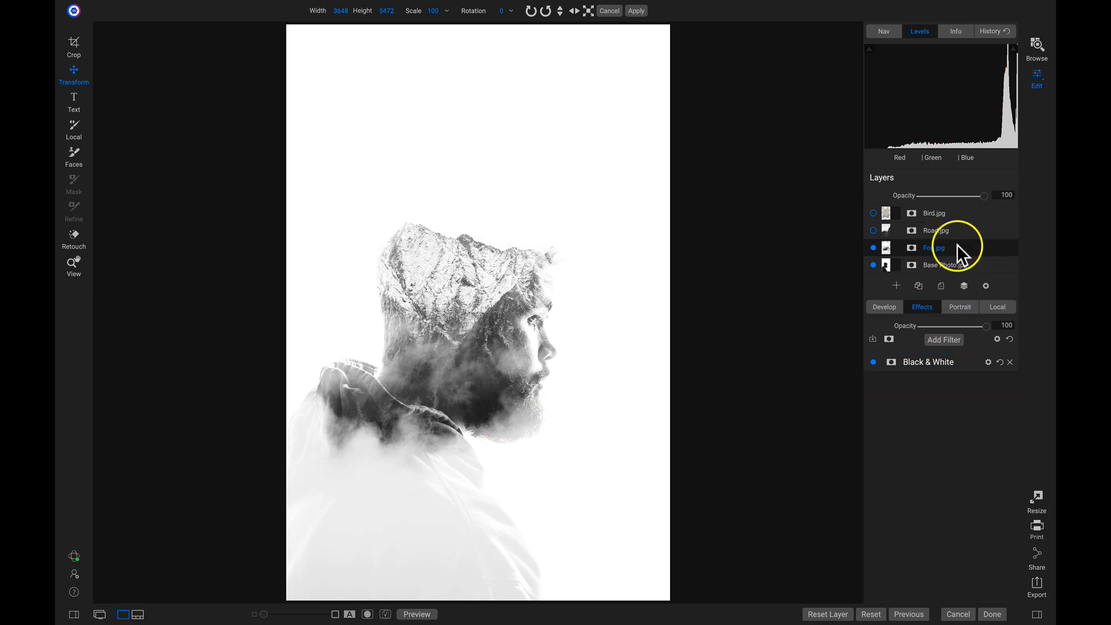
pyautogui.click(968, 363)
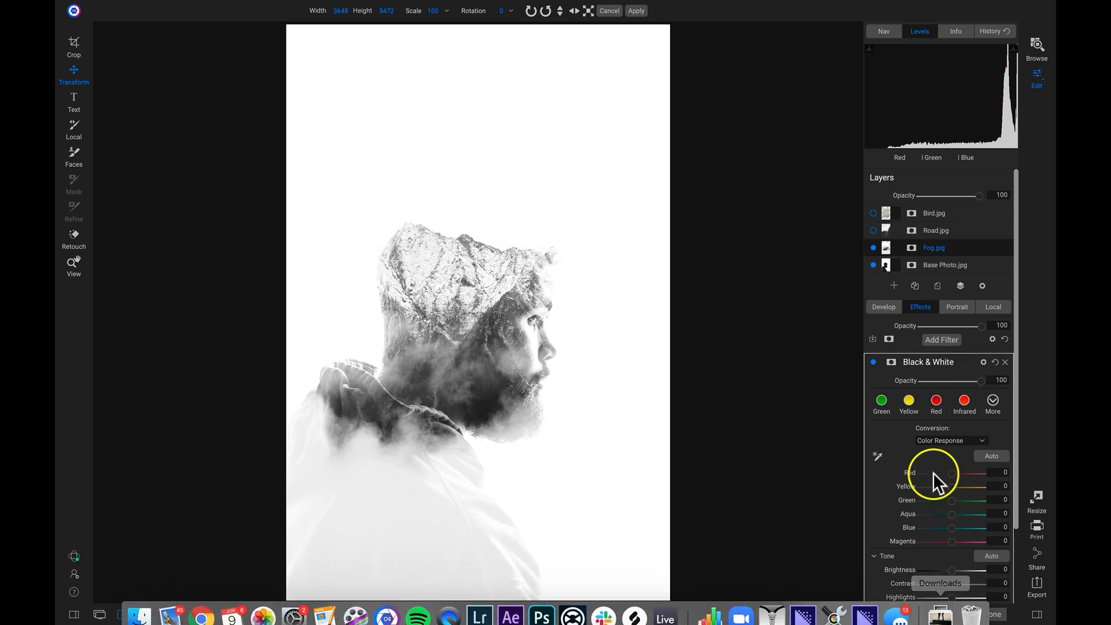
pyautogui.scroll(-3, 932, 486)
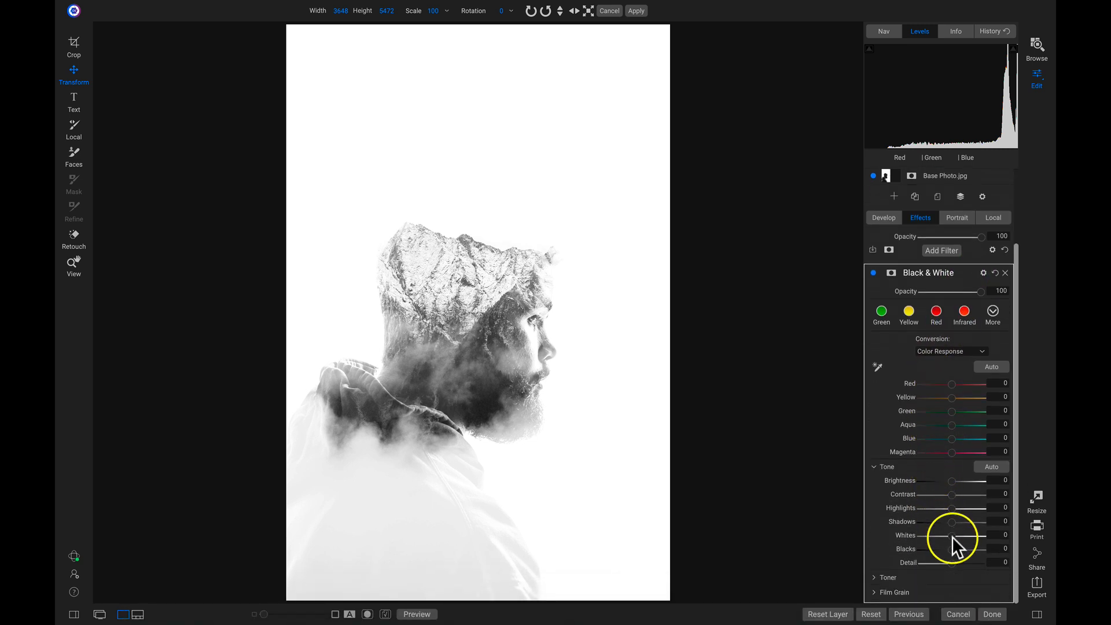
pyautogui.moveTo(957, 536)
pyautogui.mouseDown()
pyautogui.moveTo(978, 533)
pyautogui.moveTo(965, 534)
pyautogui.mouseUp()
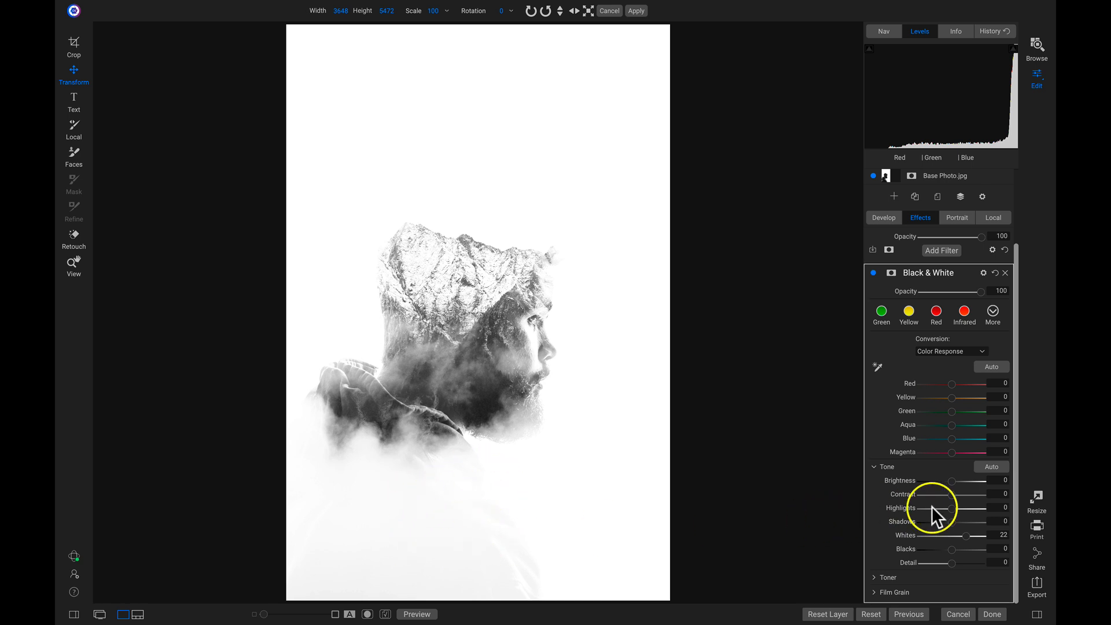
# - Set Whites to 34 in the Fog.jpg layer's Black & White filter and open that layer's mask for editing
pyautogui.moveTo(968, 535); pyautogui.dragTo(969, 535)
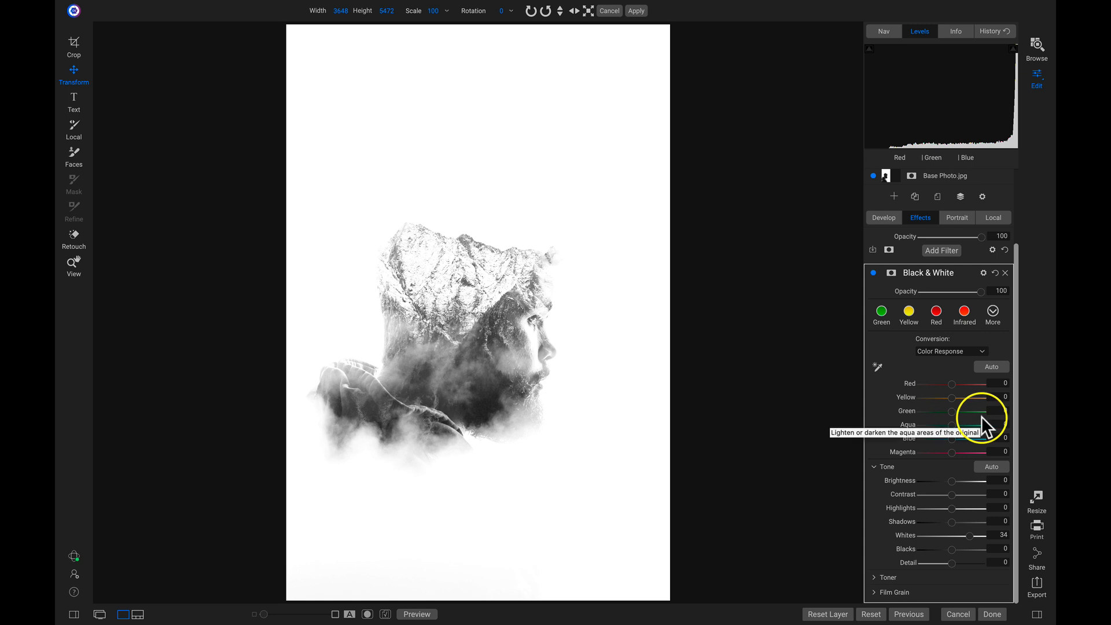
pyautogui.scroll(5, 982, 415)
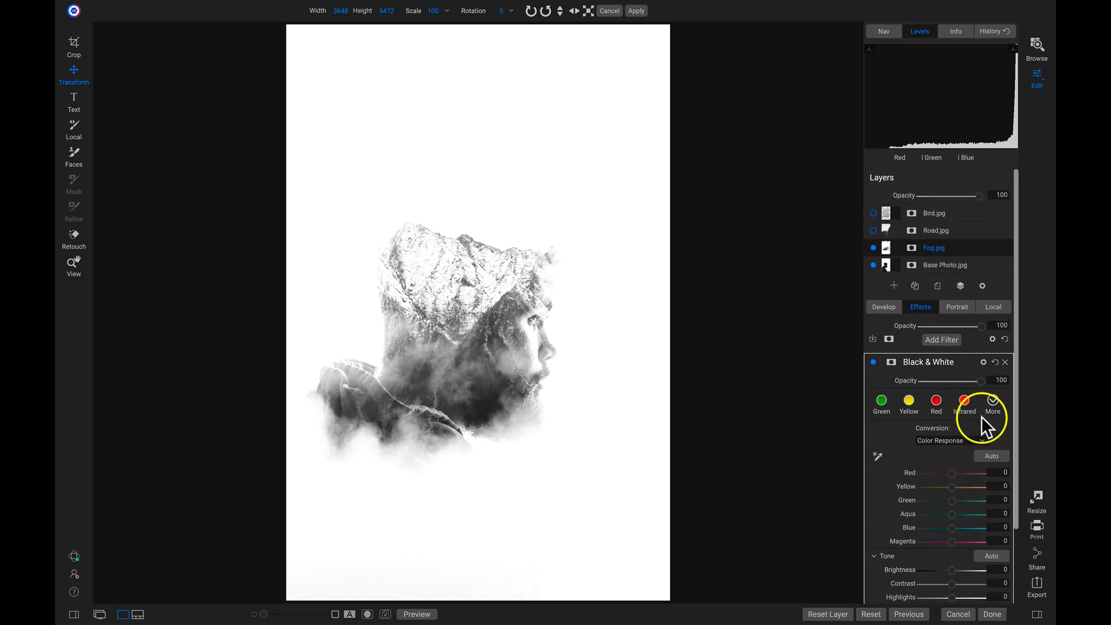
pyautogui.click(912, 246)
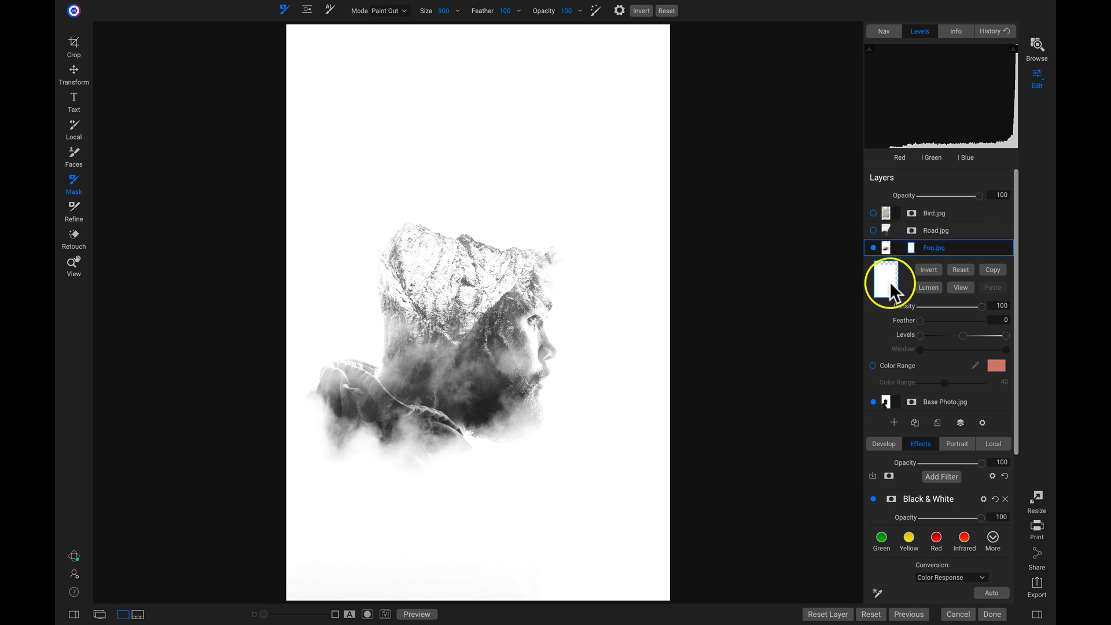
# - Paint the Fog.jpg layer out of the man's head, face and surrounding background on its mask, using a brush of size 1300
pyautogui.moveTo(510, 267)
pyautogui.mouseDown()
pyautogui.moveTo(540, 258)
pyautogui.moveTo(549, 269)
pyautogui.mouseUp()
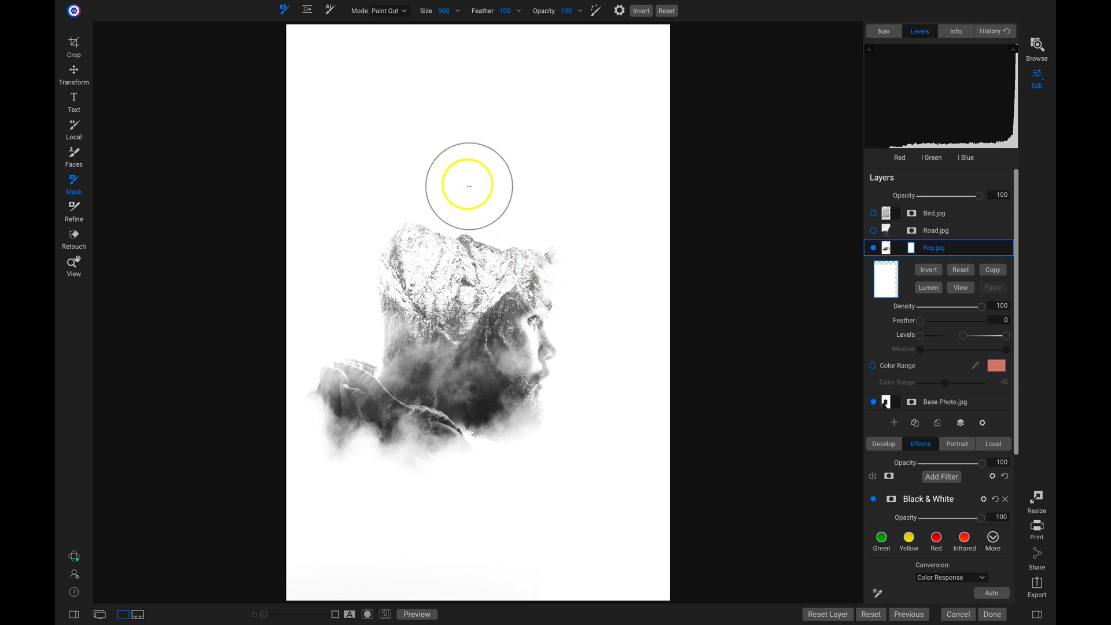
pyautogui.moveTo(413, 67)
pyautogui.mouseDown()
pyautogui.moveTo(446, 73)
pyautogui.moveTo(543, 88)
pyautogui.moveTo(557, 80)
pyautogui.moveTo(561, 43)
pyautogui.mouseUp()
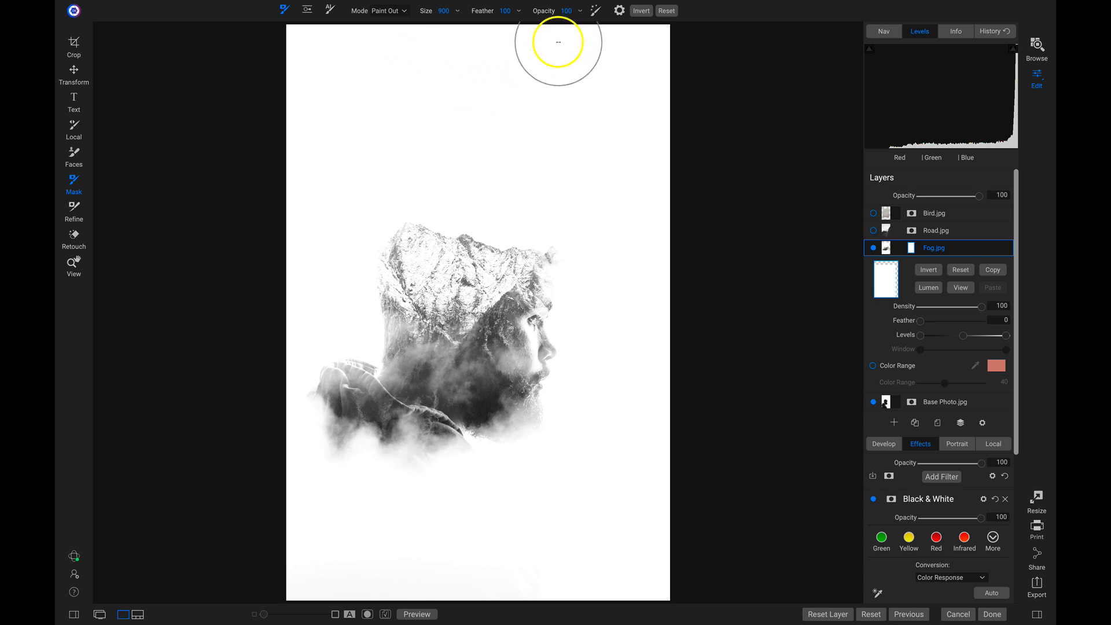
pyautogui.press(']')
pyautogui.press(']')
pyautogui.press(']')
pyautogui.press(']')
pyautogui.click(405, 248)
pyautogui.moveTo(405, 248)
pyautogui.mouseDown()
pyautogui.moveTo(476, 213)
pyautogui.moveTo(405, 265)
pyautogui.moveTo(401, 289)
pyautogui.moveTo(466, 238)
pyautogui.moveTo(571, 234)
pyautogui.moveTo(542, 232)
pyautogui.moveTo(522, 269)
pyautogui.moveTo(551, 266)
pyautogui.moveTo(607, 317)
pyautogui.moveTo(687, 359)
pyautogui.moveTo(664, 282)
pyautogui.moveTo(673, 194)
pyautogui.moveTo(255, 232)
pyautogui.moveTo(519, 72)
pyautogui.moveTo(553, 65)
pyautogui.moveTo(286, 66)
pyautogui.moveTo(446, 56)
pyautogui.moveTo(698, 125)
pyautogui.moveTo(676, 214)
pyautogui.moveTo(430, 214)
pyautogui.moveTo(355, 172)
pyautogui.moveTo(529, 165)
pyautogui.moveTo(593, 257)
pyautogui.moveTo(647, 294)
pyautogui.moveTo(412, 259)
pyautogui.moveTo(583, 321)
pyautogui.moveTo(619, 346)
pyautogui.moveTo(605, 367)
pyautogui.moveTo(579, 366)
pyautogui.moveTo(464, 314)
pyautogui.moveTo(439, 287)
pyautogui.moveTo(427, 318)
pyautogui.moveTo(429, 288)
pyautogui.moveTo(446, 314)
pyautogui.moveTo(575, 352)
pyautogui.moveTo(623, 390)
pyautogui.moveTo(663, 529)
pyautogui.moveTo(653, 543)
pyautogui.moveTo(592, 545)
pyautogui.mouseUp()
pyautogui.moveTo(553, 581)
pyautogui.mouseDown()
pyautogui.moveTo(467, 586)
pyautogui.moveTo(482, 586)
pyautogui.mouseUp()
pyautogui.press('super+z')
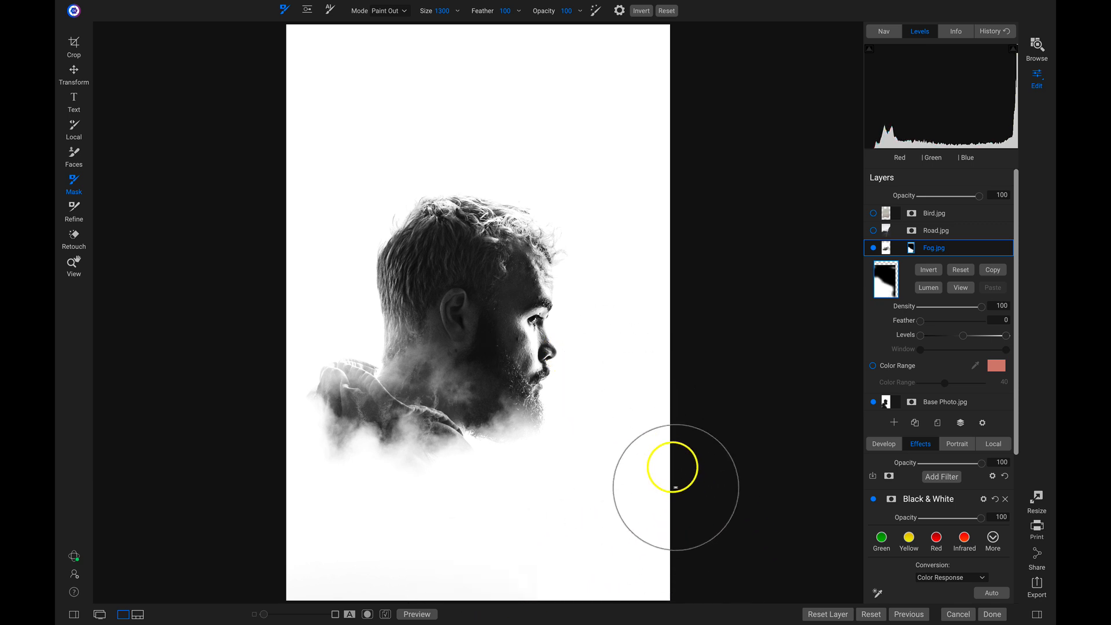
pyautogui.click(660, 390)
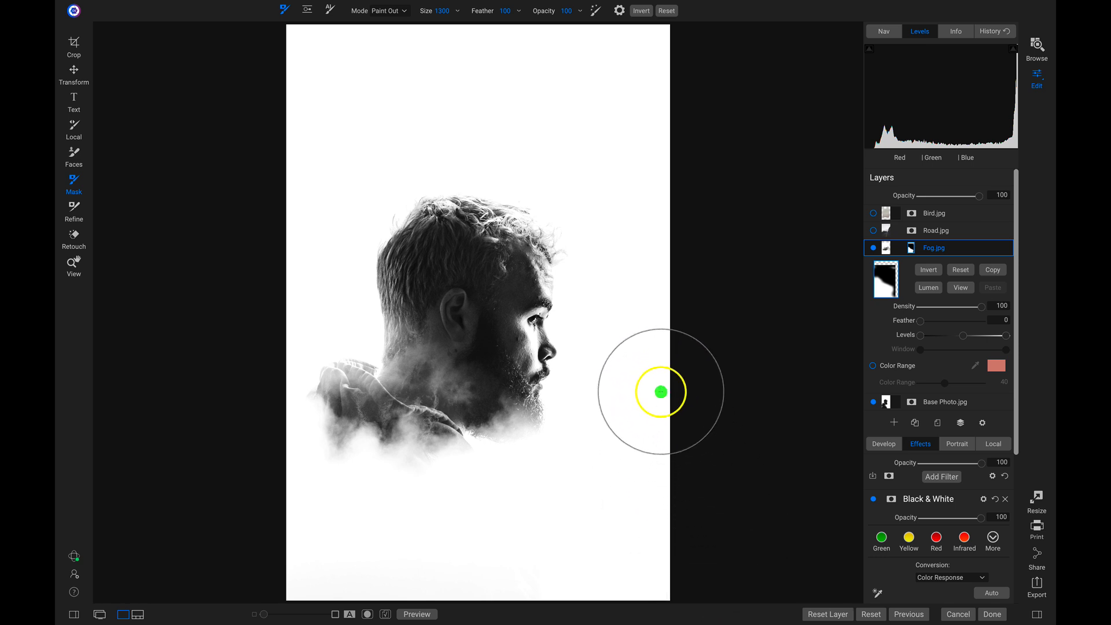
pyautogui.click(652, 298)
pyautogui.click(428, 193)
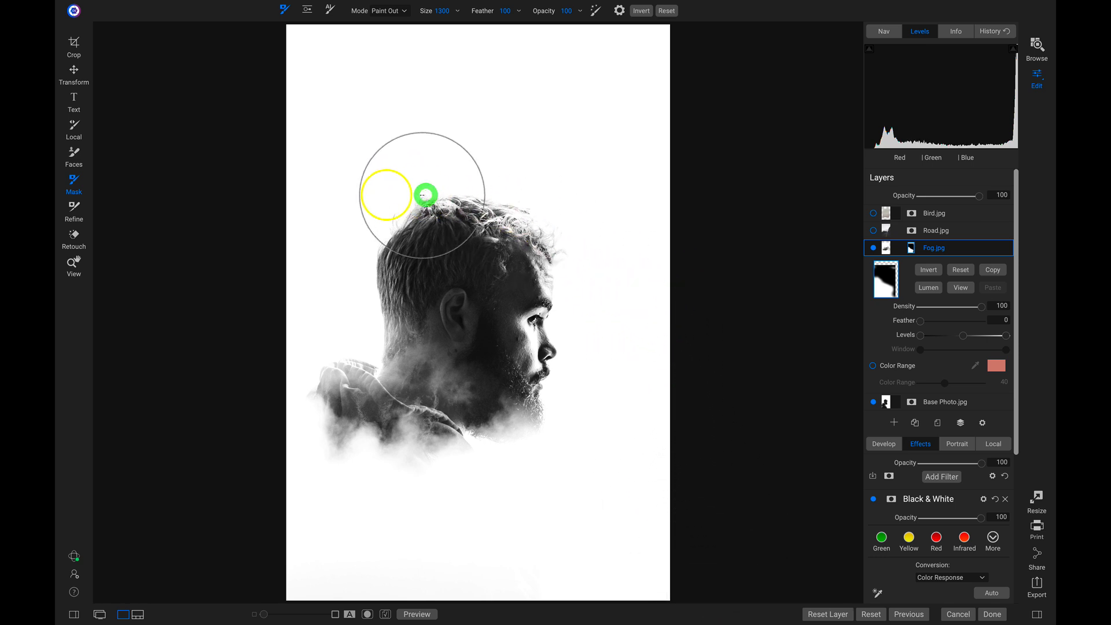
# - Paint out the fog over the man's neck, jaw and beard with a size 700 brush at 41 opacity
pyautogui.press('[')
pyautogui.press('[')
pyautogui.press('[')
pyautogui.press('[')
pyautogui.press('[')
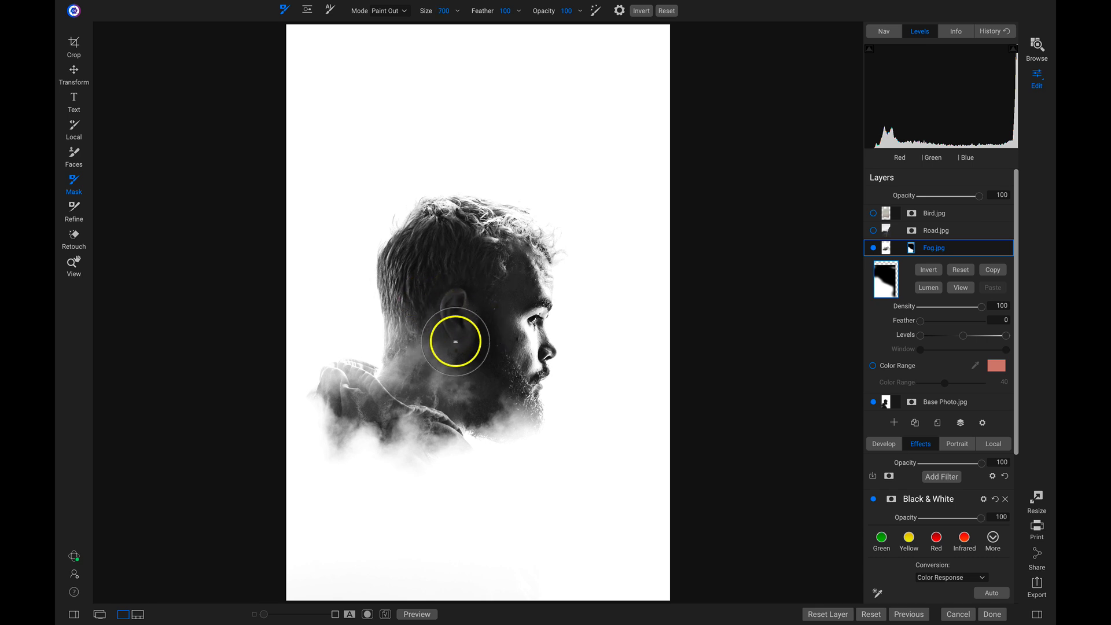
pyautogui.moveTo(455, 342)
pyautogui.mouseDown()
pyautogui.moveTo(544, 255)
pyautogui.moveTo(587, 151)
pyautogui.moveTo(582, 74)
pyautogui.mouseUp()
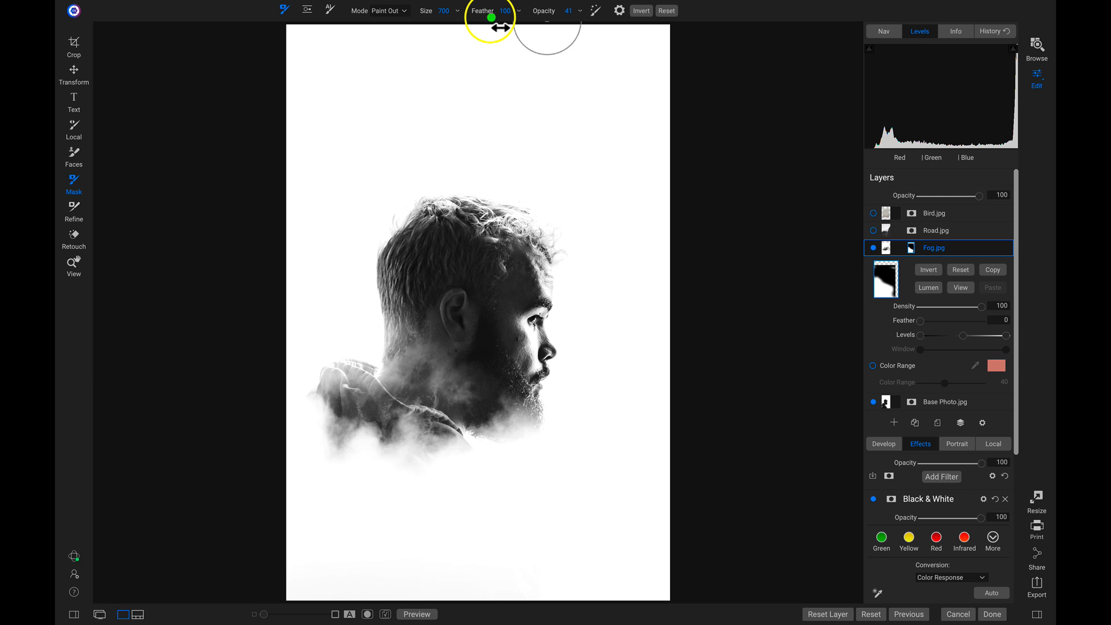
pyautogui.moveTo(409, 370); pyautogui.dragTo(401, 318)
pyautogui.click(401, 366)
pyautogui.click(454, 369)
pyautogui.click(448, 381)
pyautogui.click(449, 382)
pyautogui.click(450, 382)
pyautogui.click(459, 385)
pyautogui.click(491, 397)
pyautogui.click(508, 409)
pyautogui.click(512, 415)
pyautogui.click(506, 429)
pyautogui.click(496, 431)
pyautogui.click(482, 431)
pyautogui.click(526, 425)
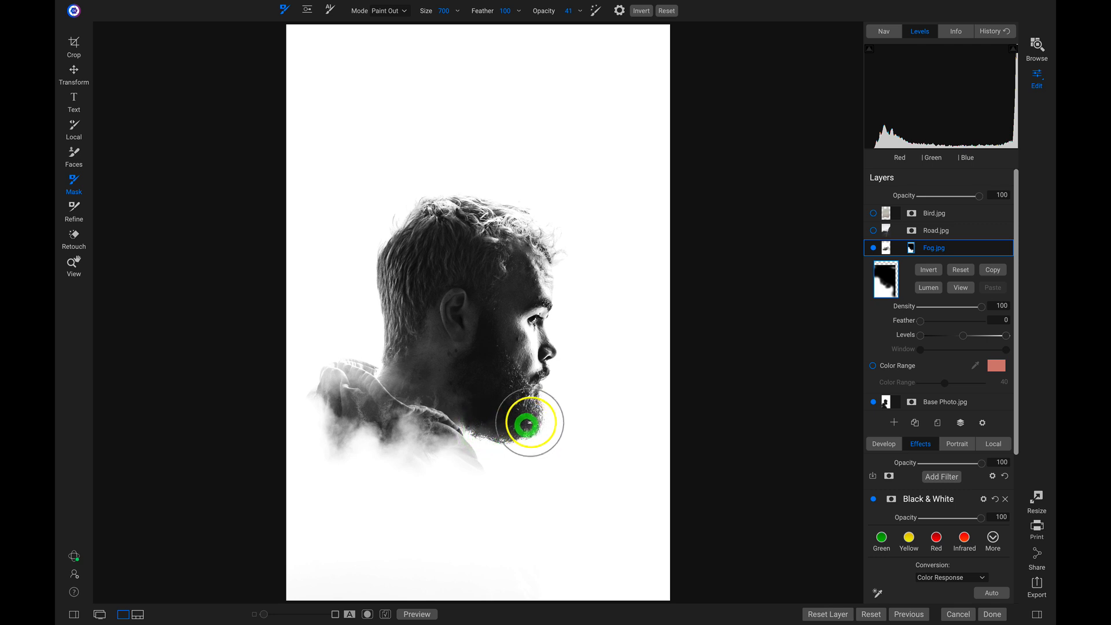
pyautogui.click(533, 441)
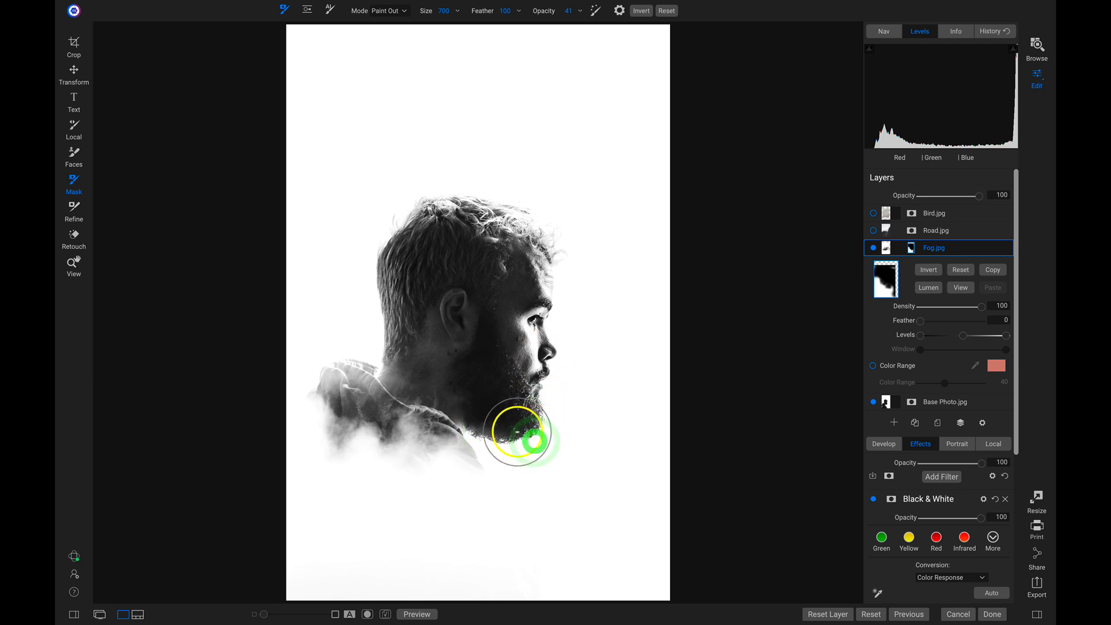
pyautogui.click(497, 409)
# - Paint the fog back in over the shoulder beneath the beard with the mask brush in Paint In mode at size 350
pyautogui.press('z')
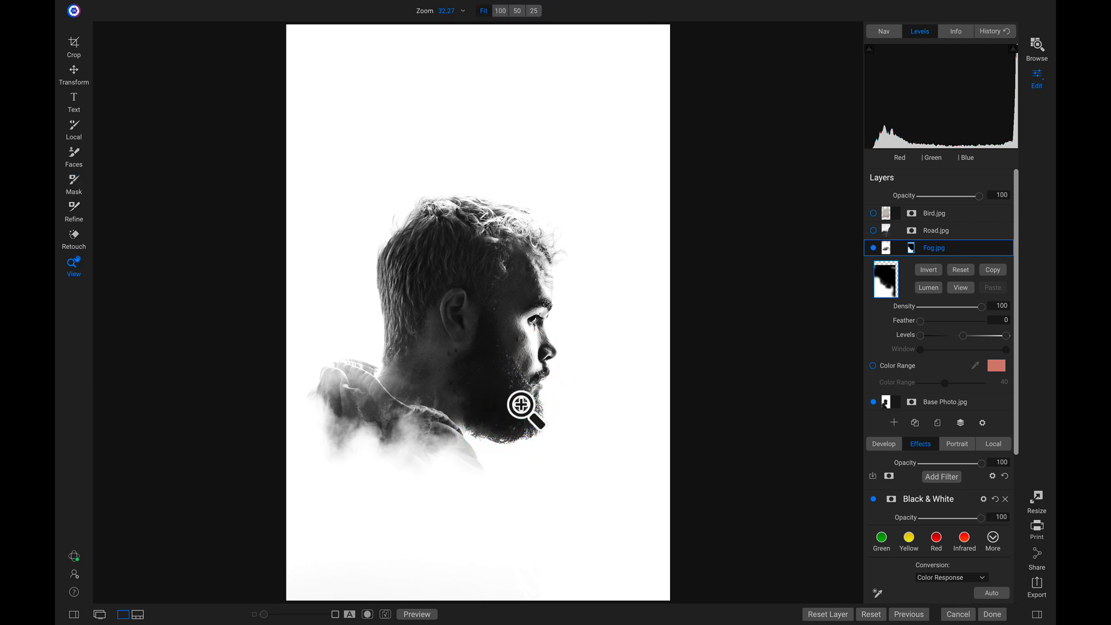
pyautogui.click(473, 445)
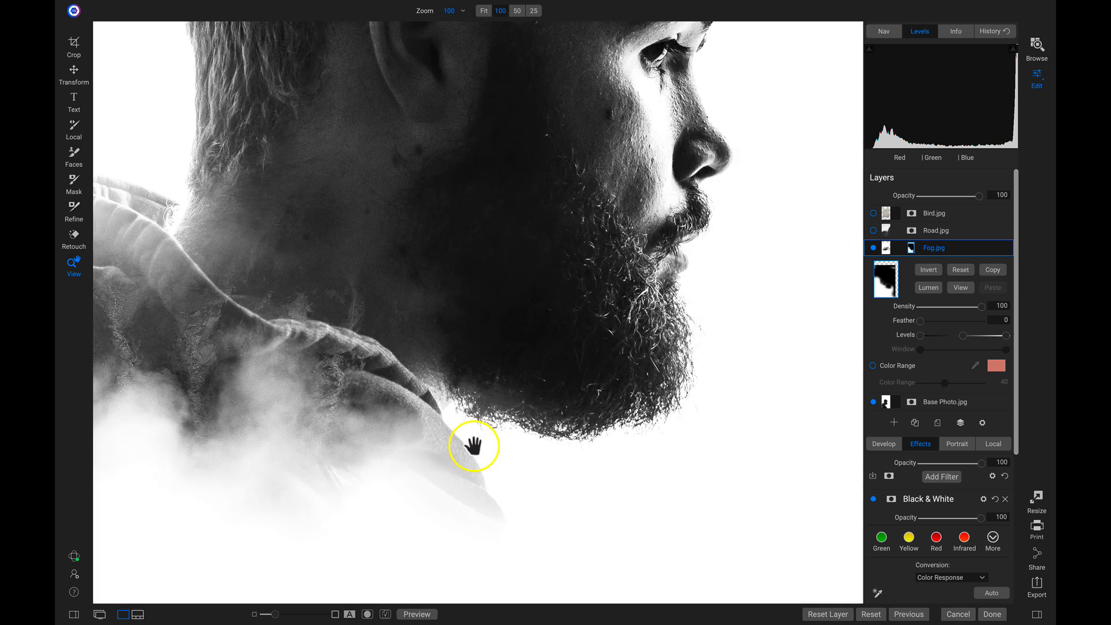
pyautogui.press('b')
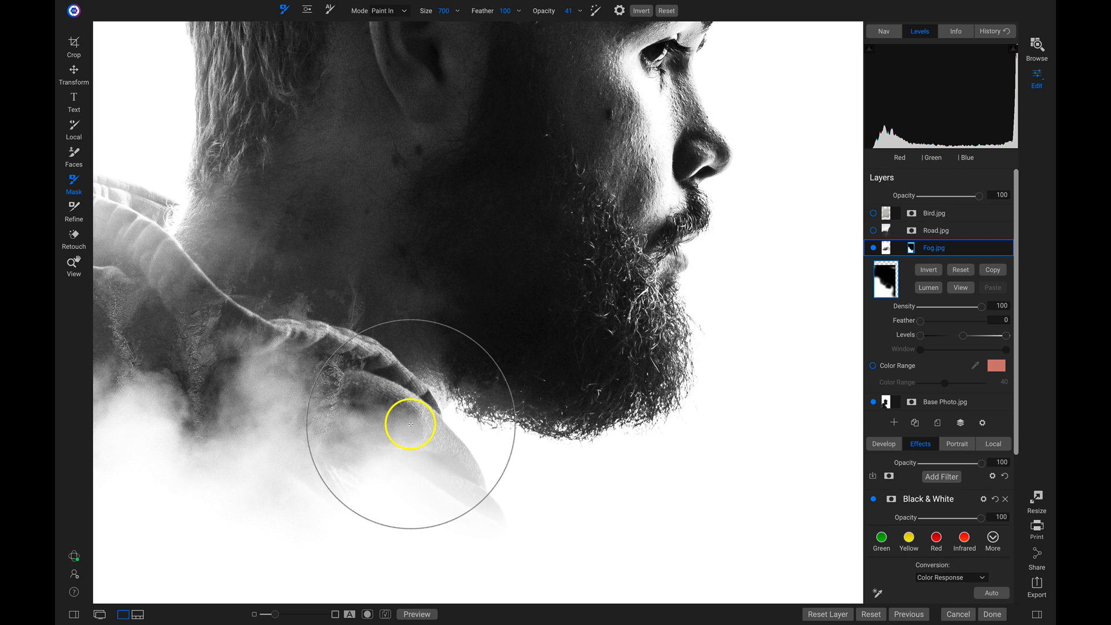
pyautogui.press('[')
pyautogui.press('[')
pyautogui.press('[')
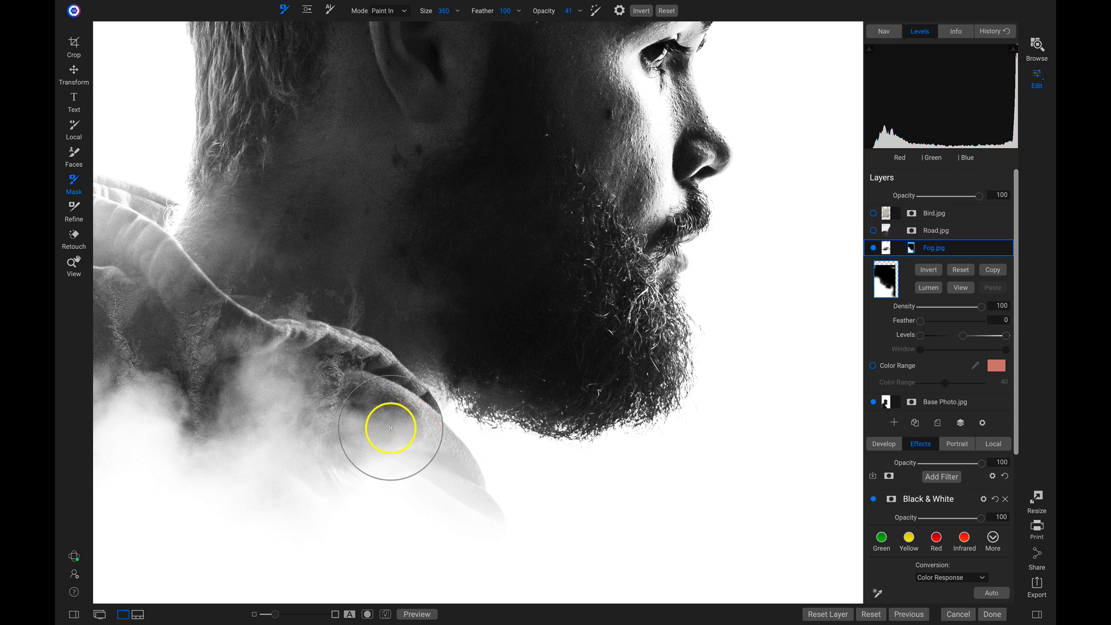
pyautogui.moveTo(405, 442)
pyautogui.mouseDown()
pyautogui.moveTo(507, 502)
pyautogui.moveTo(407, 441)
pyautogui.moveTo(455, 473)
pyautogui.moveTo(425, 430)
pyautogui.moveTo(377, 409)
pyautogui.moveTo(523, 520)
pyautogui.moveTo(501, 506)
pyautogui.moveTo(467, 446)
pyautogui.moveTo(322, 407)
pyautogui.moveTo(446, 384)
pyautogui.moveTo(405, 404)
pyautogui.moveTo(366, 380)
pyautogui.mouseUp()
# - Paint out the leftover fog over the lower beard and neck with the size 350 brush in Paint Out mode
pyautogui.press('alt')
pyautogui.moveTo(509, 397)
pyautogui.mouseDown()
pyautogui.moveTo(487, 388)
pyautogui.moveTo(501, 385)
pyautogui.mouseUp()
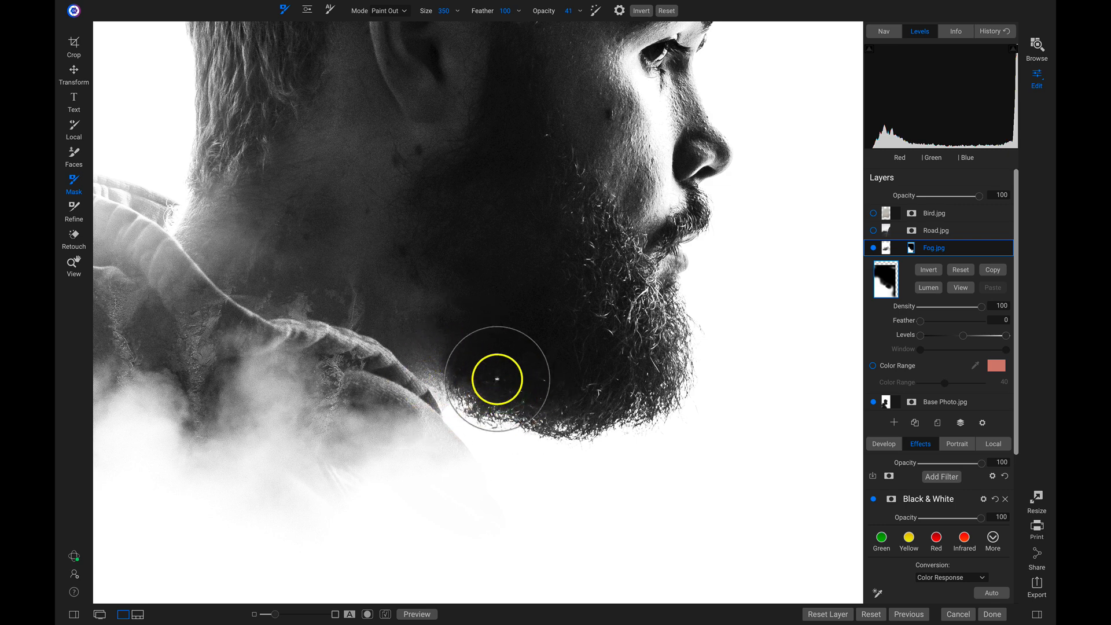
pyautogui.moveTo(290, 265)
pyautogui.mouseDown()
pyautogui.moveTo(263, 280)
pyautogui.moveTo(342, 312)
pyautogui.moveTo(275, 246)
pyautogui.mouseUp()
pyautogui.moveTo(335, 193); pyautogui.dragTo(406, 136)
pyautogui.moveTo(400, 198); pyautogui.dragTo(400, 246)
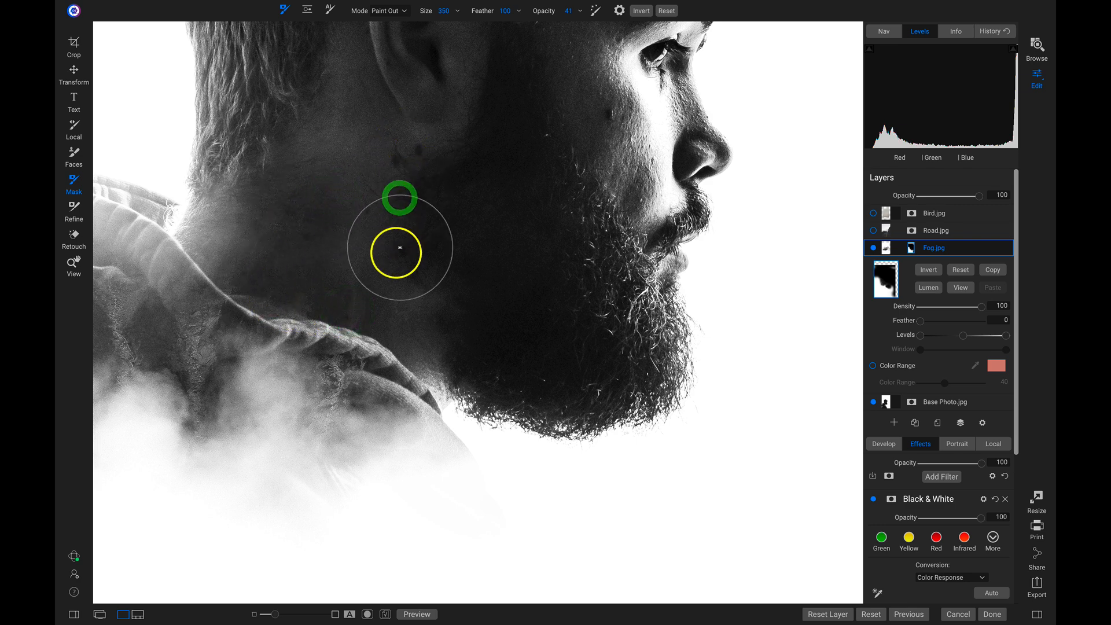
pyautogui.moveTo(335, 273); pyautogui.dragTo(389, 268)
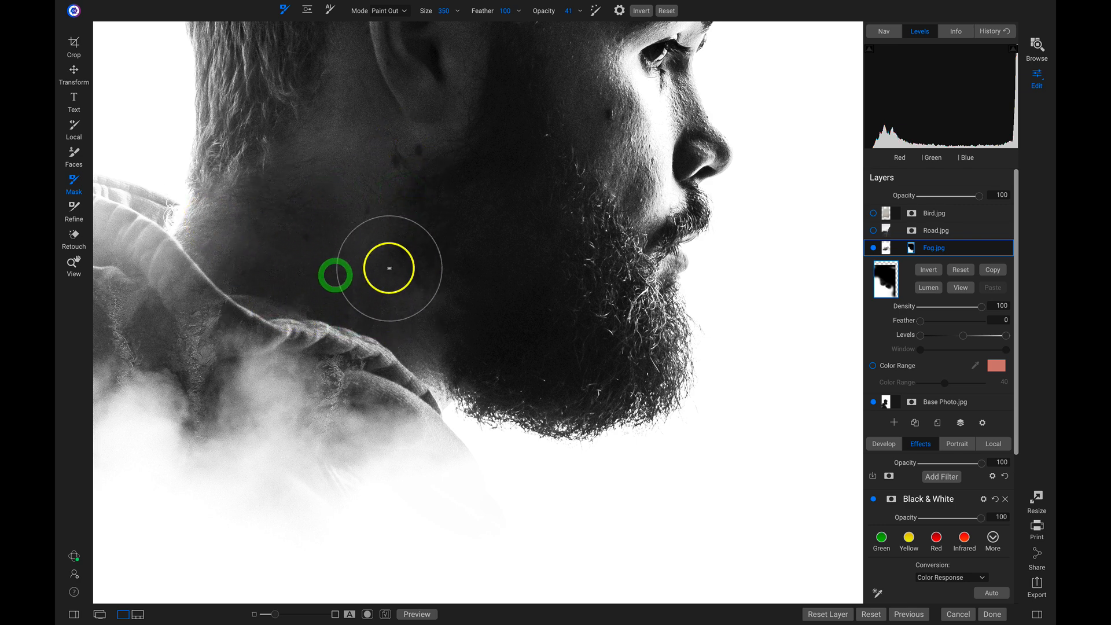
# - Shift the Fog.jpg layer slightly so the fog fits around the man's collar and shoulder
pyautogui.press('space')
pyautogui.click(391, 266)
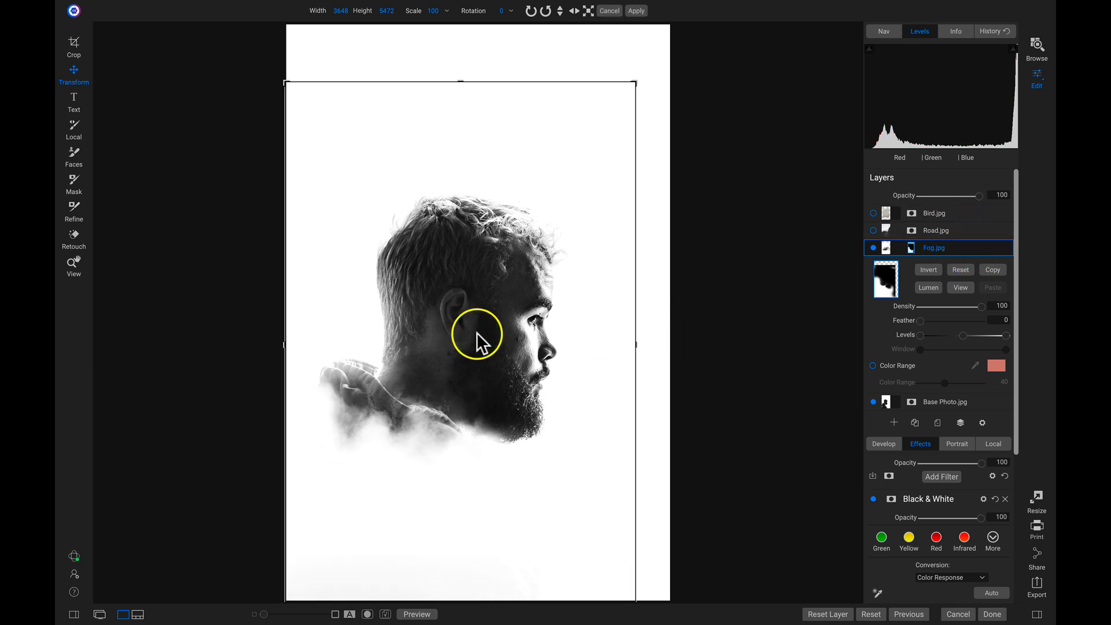
pyautogui.moveTo(477, 332)
pyautogui.mouseDown()
pyautogui.moveTo(474, 349)
pyautogui.moveTo(477, 338)
pyautogui.mouseUp()
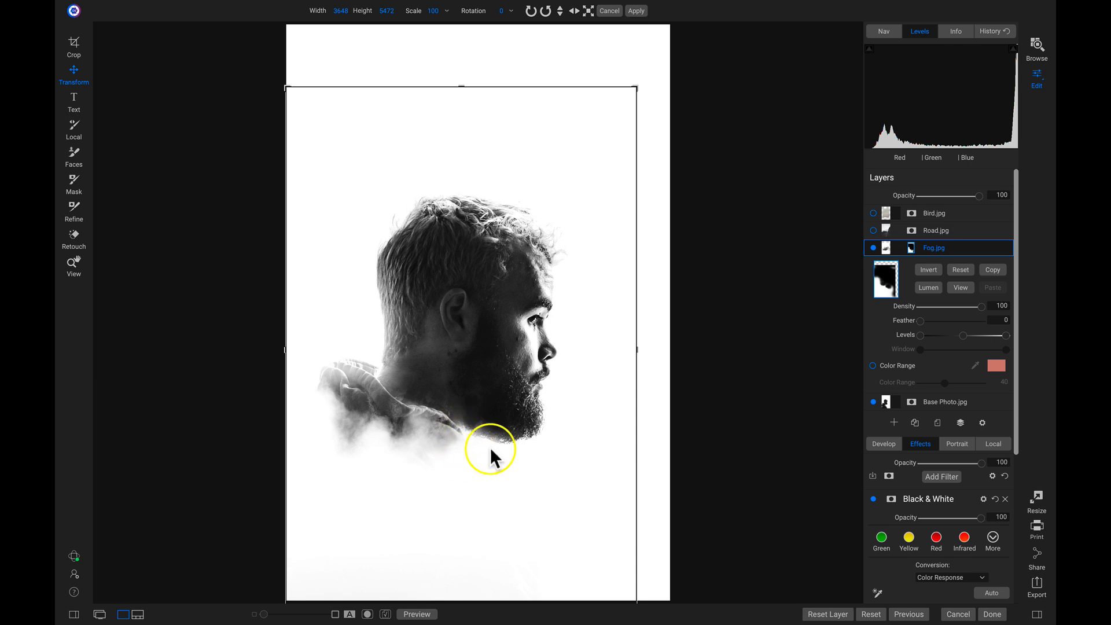
# - Paint out the fog along the underside of the man's beard and chin with the size 350 mask brush
pyautogui.press('z')
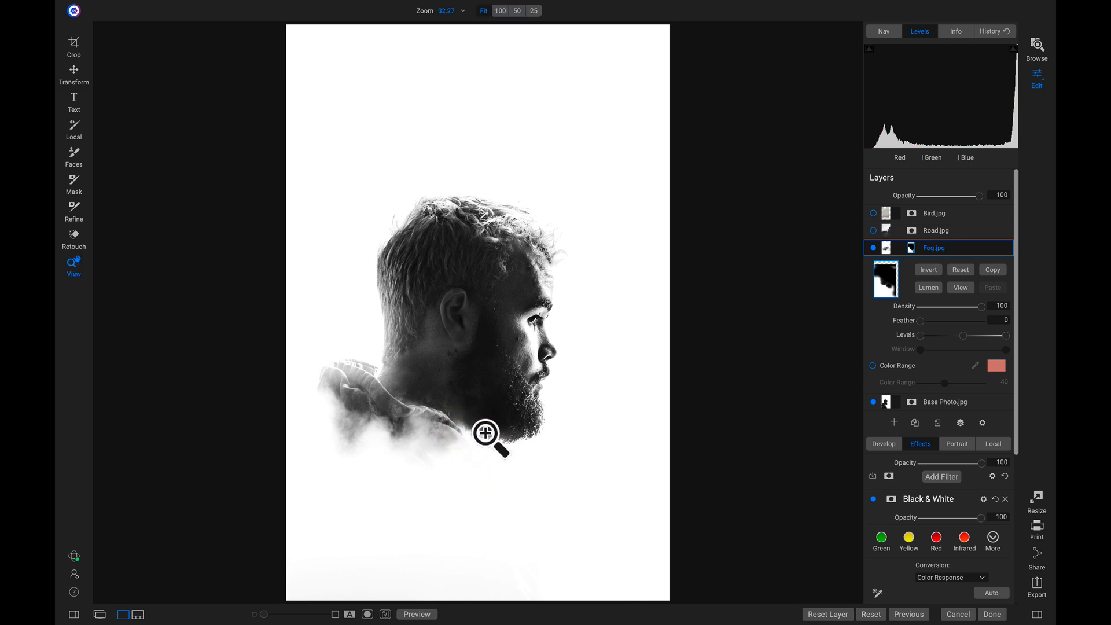
pyautogui.click(492, 438)
pyautogui.press('b')
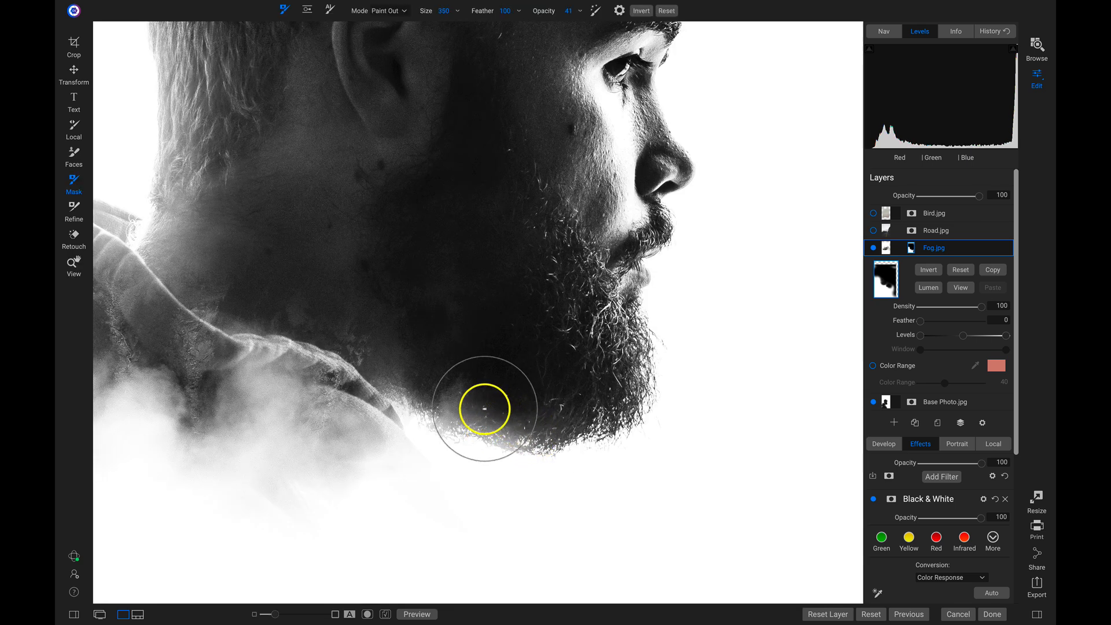
pyautogui.moveTo(484, 409)
pyautogui.mouseDown()
pyautogui.moveTo(458, 411)
pyautogui.moveTo(570, 467)
pyautogui.mouseUp()
pyautogui.moveTo(511, 423)
pyautogui.mouseDown()
pyautogui.moveTo(573, 451)
pyautogui.moveTo(490, 421)
pyautogui.moveTo(598, 438)
pyautogui.moveTo(647, 427)
pyautogui.mouseUp()
pyautogui.moveTo(648, 427); pyautogui.dragTo(536, 464)
# - Refine the fog mask along the collar and shoulder edge just below the beard with a size 125 brush
pyautogui.press('[')
pyautogui.press('[')
pyautogui.press('[')
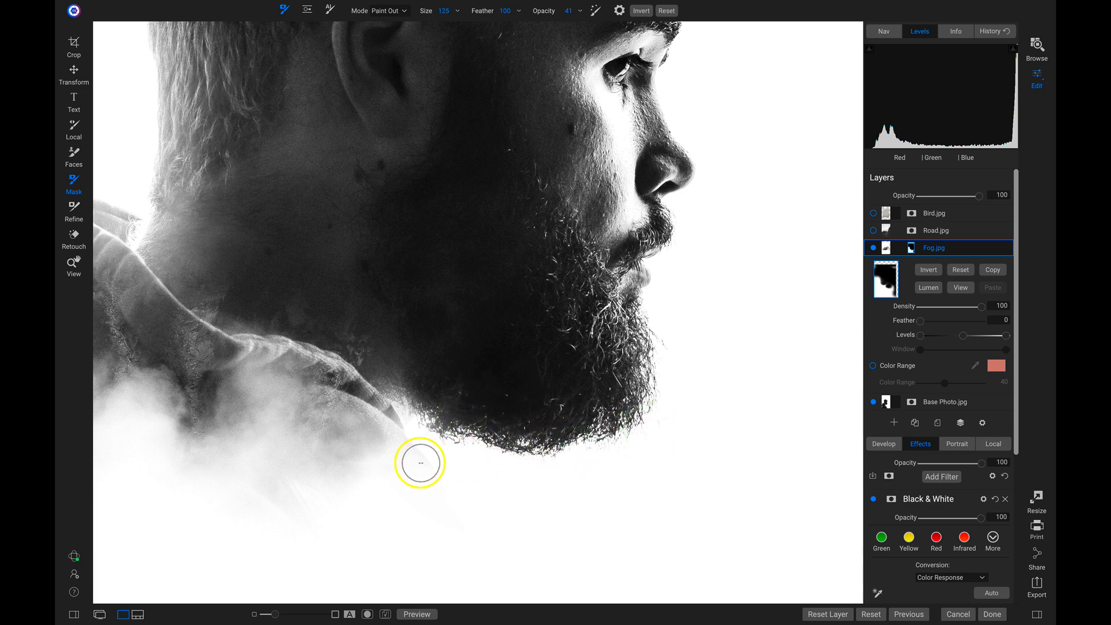
pyautogui.moveTo(430, 460); pyautogui.dragTo(379, 419)
pyautogui.moveTo(447, 500); pyautogui.dragTo(412, 426)
pyautogui.moveTo(362, 456); pyautogui.dragTo(460, 468)
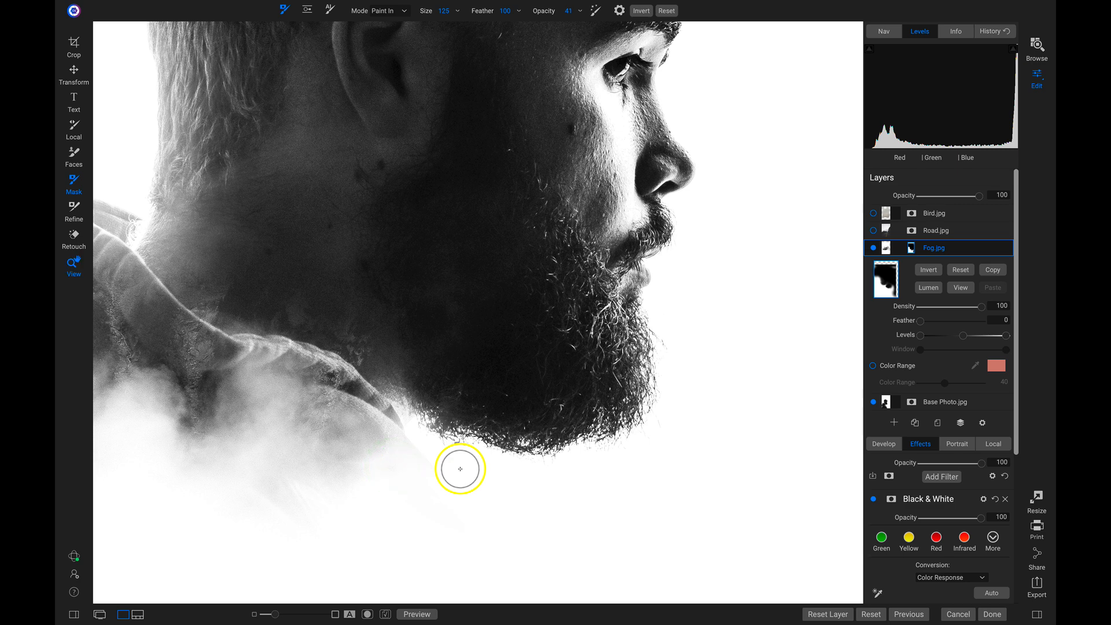
pyautogui.press('space')
pyautogui.click(471, 433)
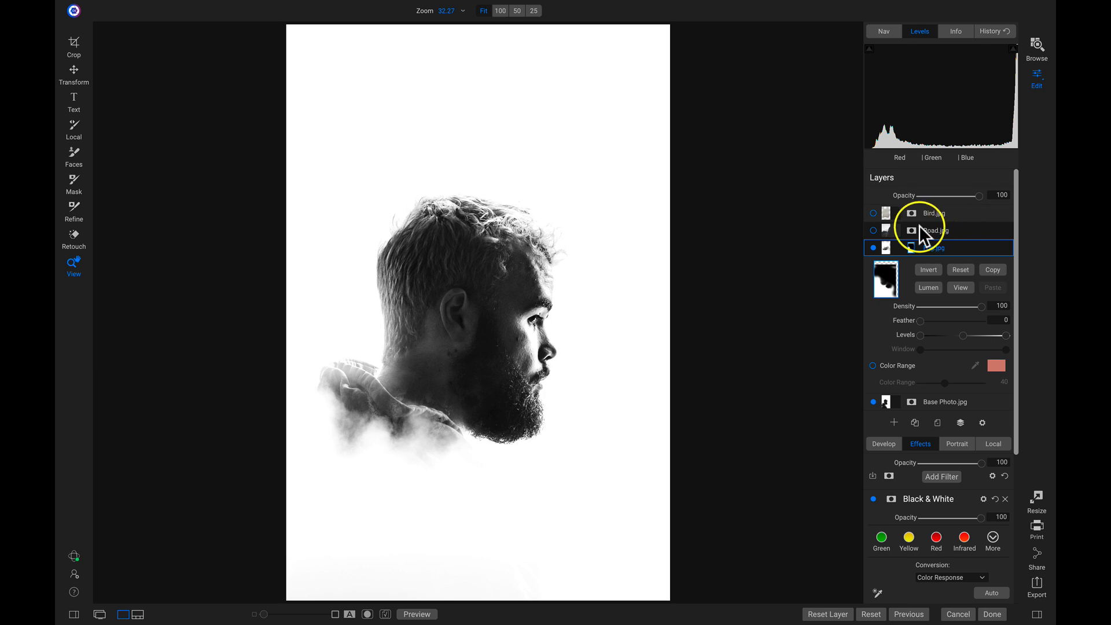
# - Show the Road.jpg layer and move it up over the portrait
pyautogui.click(873, 230)
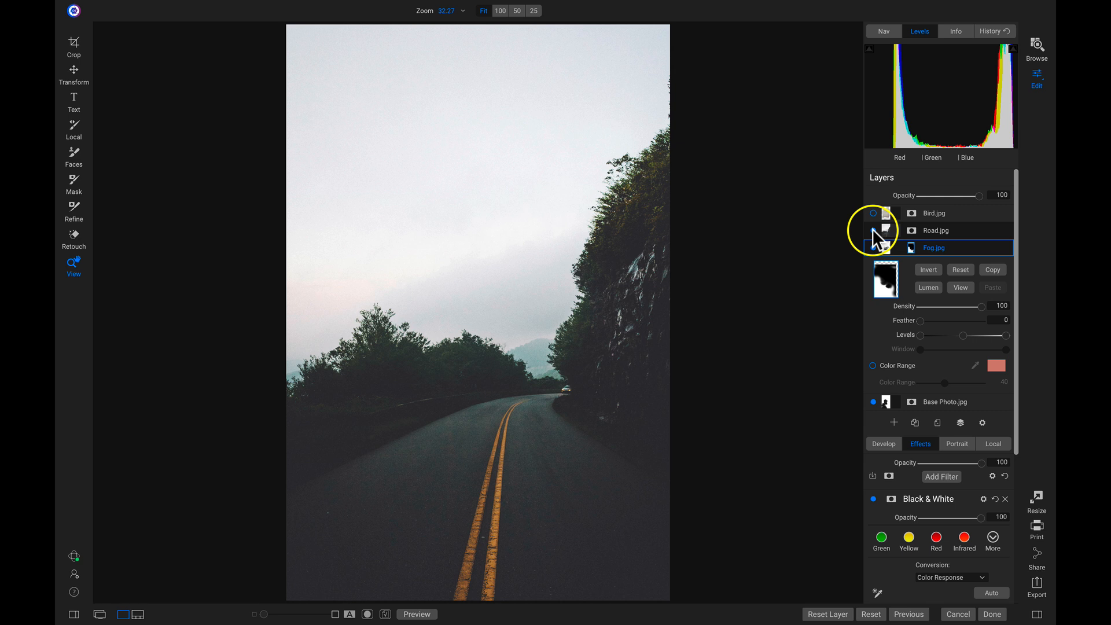
pyautogui.click(970, 230)
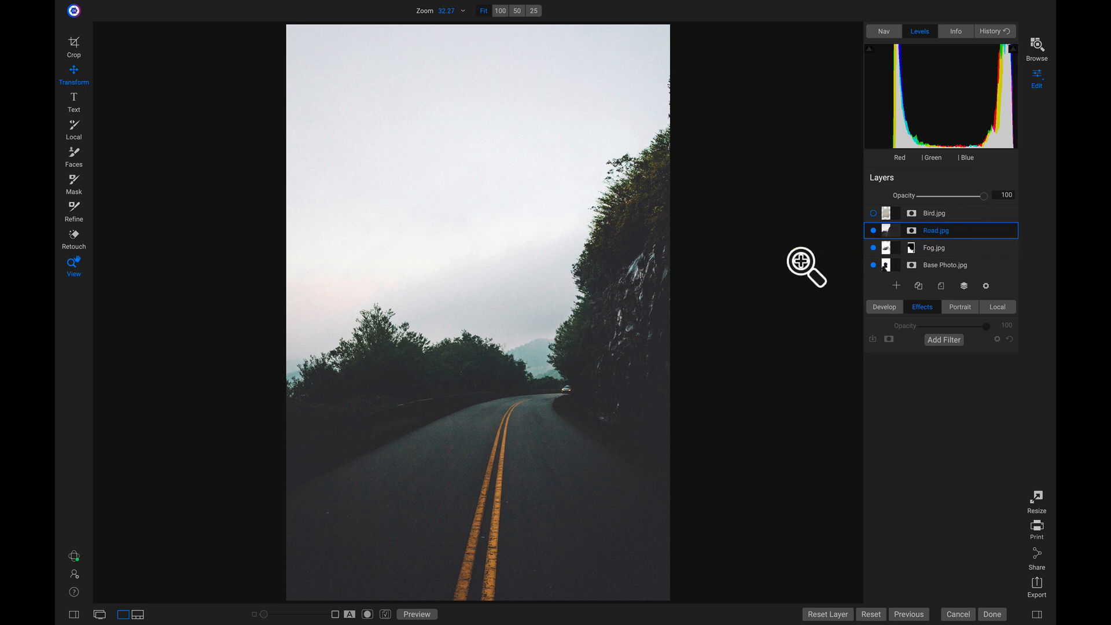
pyautogui.press('v')
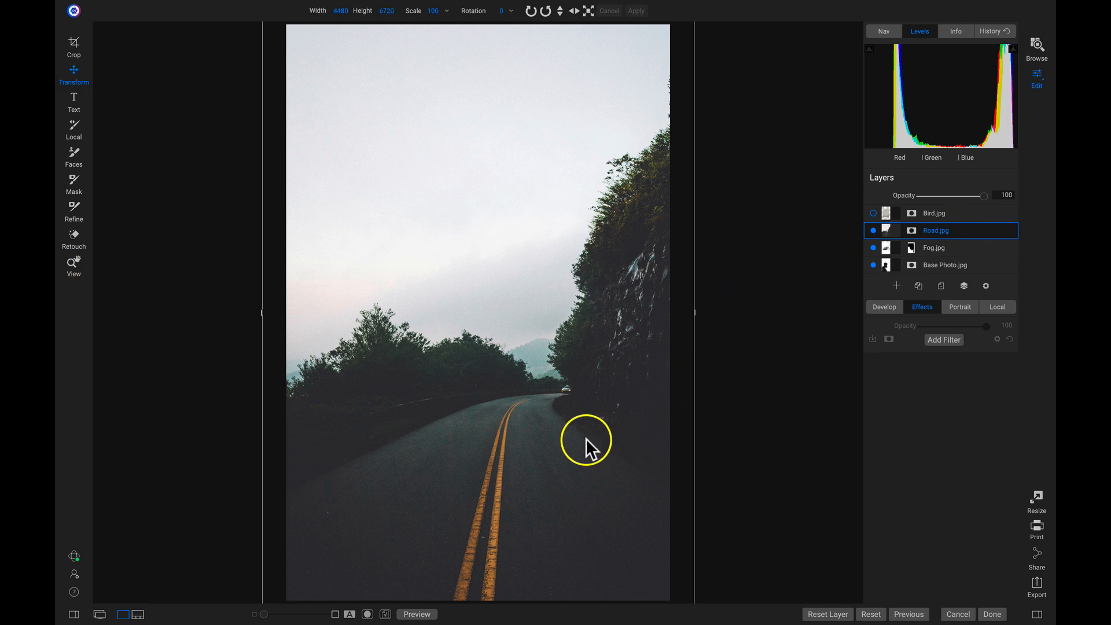
pyautogui.moveTo(558, 447); pyautogui.dragTo(550, 386)
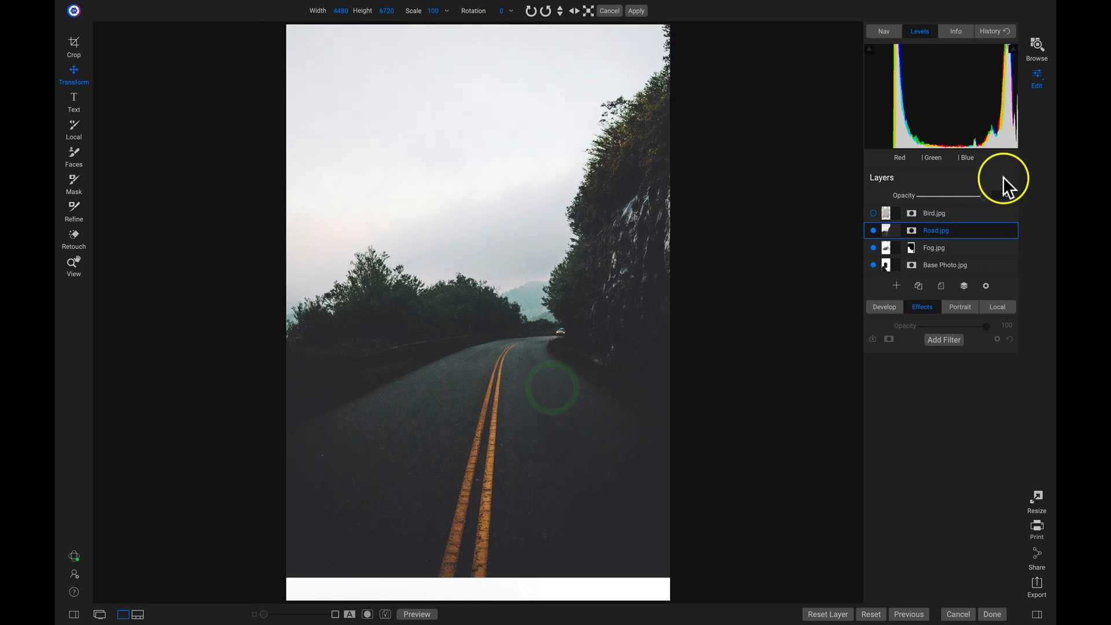
# - Lower the Road.jpg layer's opacity to 69, move it up and left over the man's head, and rotate it 11 degrees
pyautogui.moveTo(981, 196); pyautogui.dragTo(964, 198)
pyautogui.moveTo(586, 299); pyautogui.dragTo(561, 266)
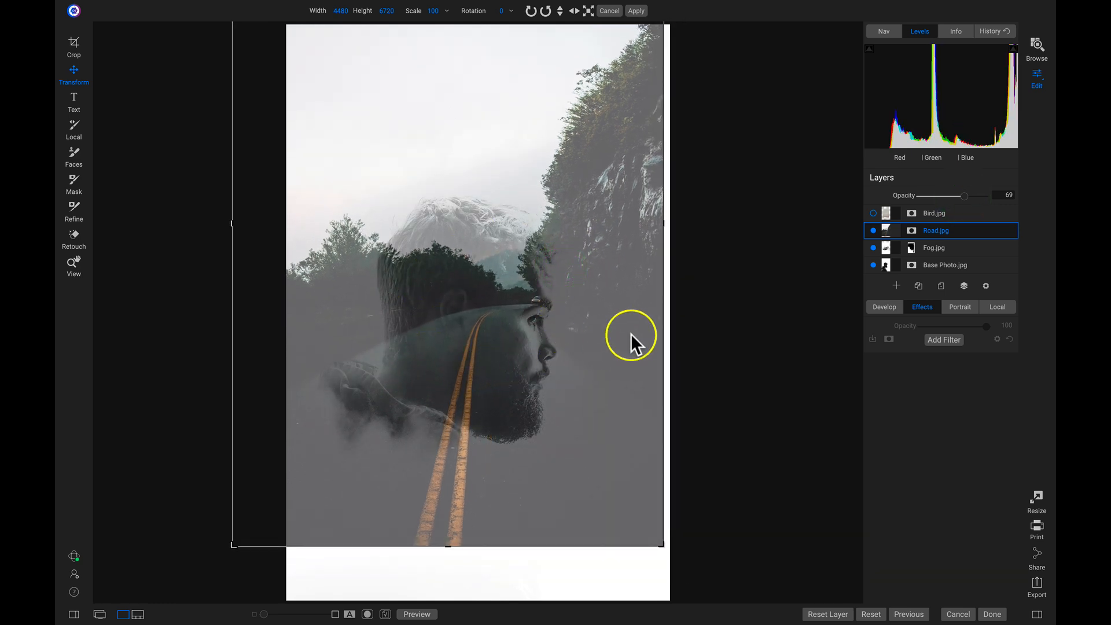
pyautogui.moveTo(689, 224); pyautogui.dragTo(723, 274)
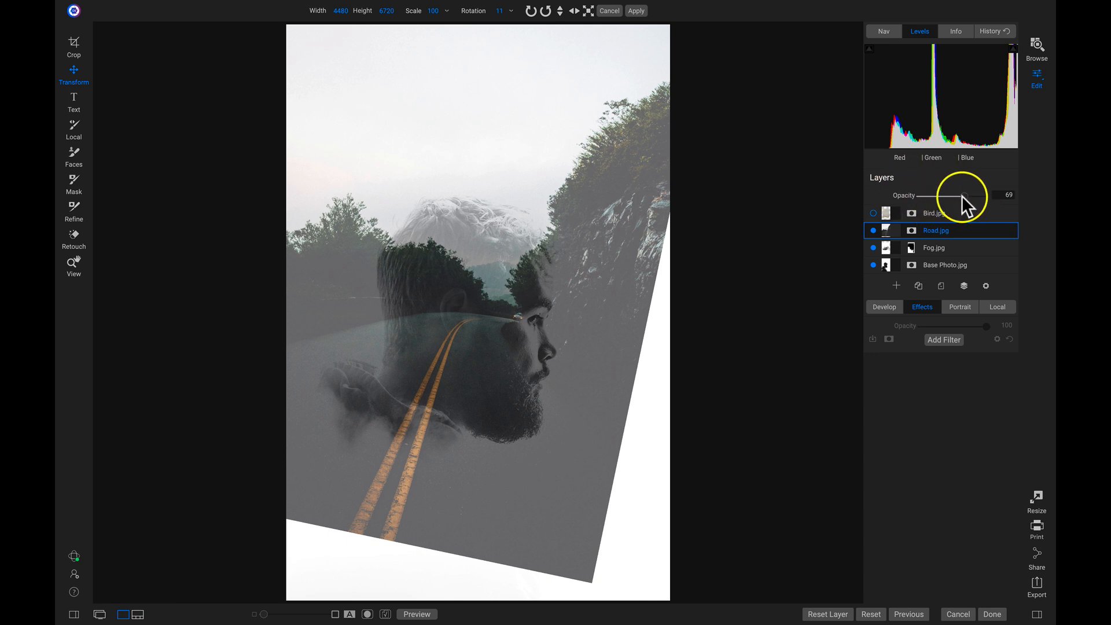
# - Restore the Road.jpg layer's opacity to 100 and add a Black & White filter to it
pyautogui.moveTo(963, 195); pyautogui.dragTo(1019, 197)
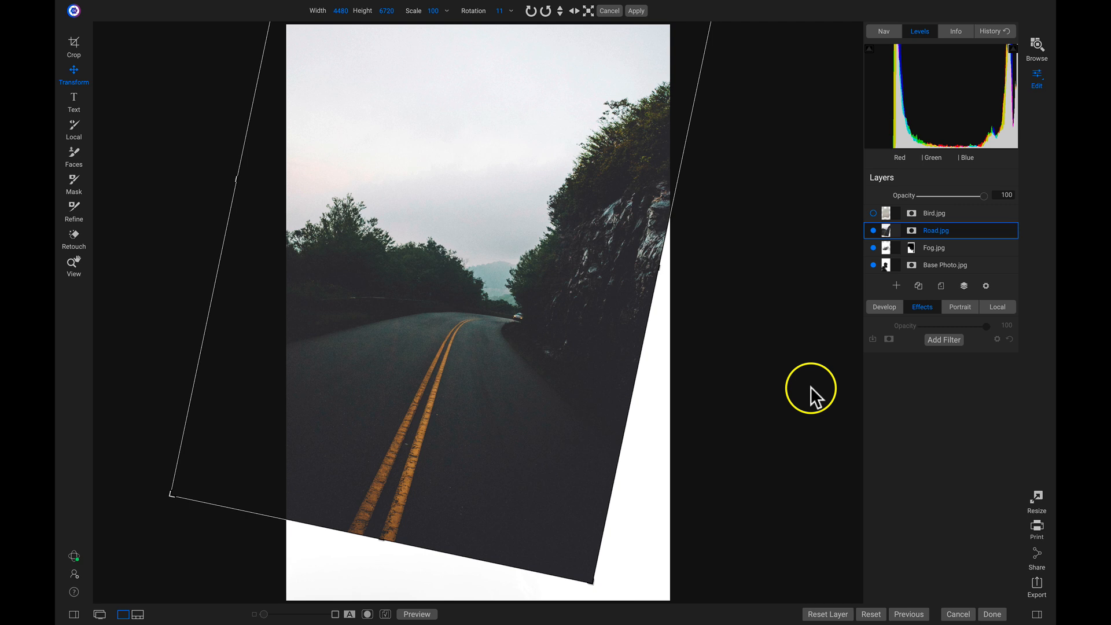
pyautogui.click(942, 340)
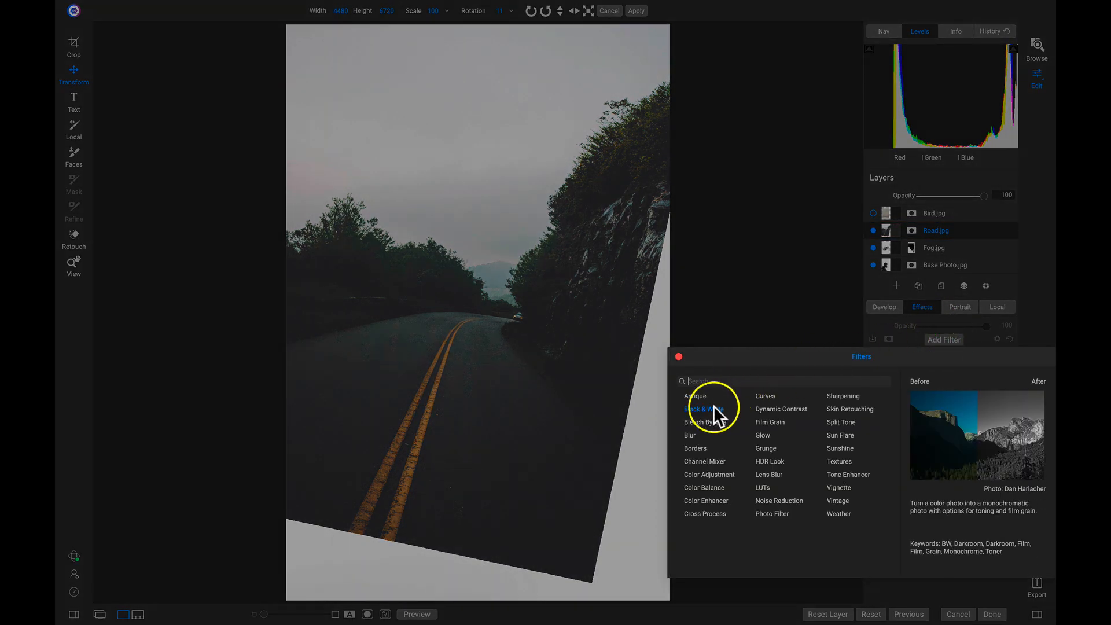
pyautogui.click(714, 407)
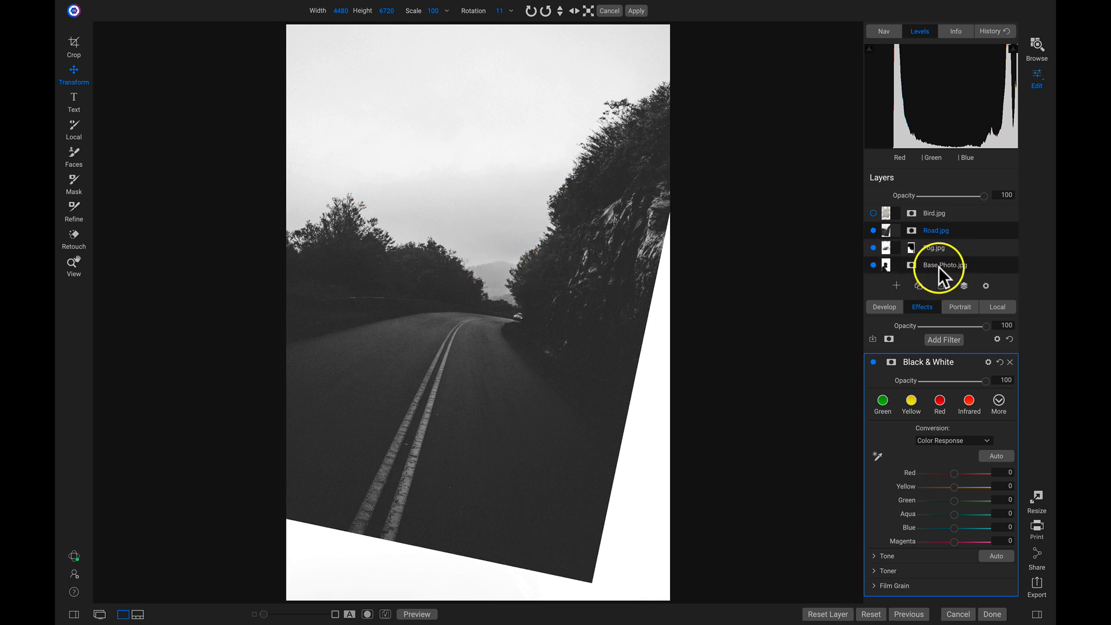
# - Add a local adjustment to the Road.jpg layer using the Lighten preset and set its brush opacity to 100
pyautogui.click(997, 307)
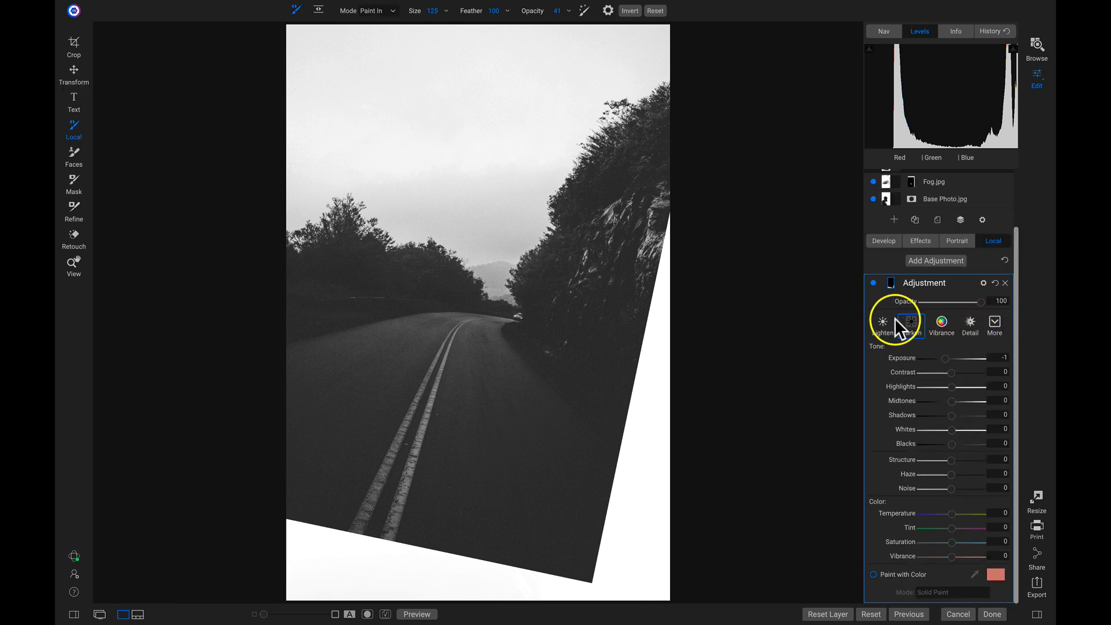
pyautogui.click(883, 325)
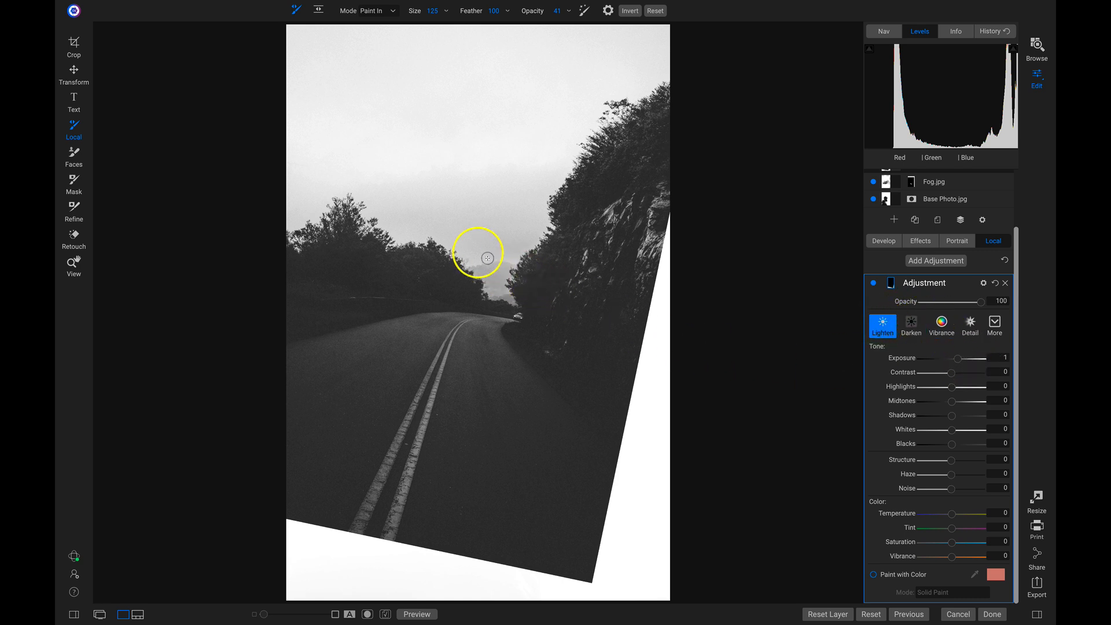
pyautogui.press(']')
pyautogui.press(']')
pyautogui.press(']')
pyautogui.press(']')
pyautogui.press(']')
pyautogui.press(']')
pyautogui.press(']')
pyautogui.press(']')
pyautogui.press(']')
pyautogui.press(']')
pyautogui.press(']')
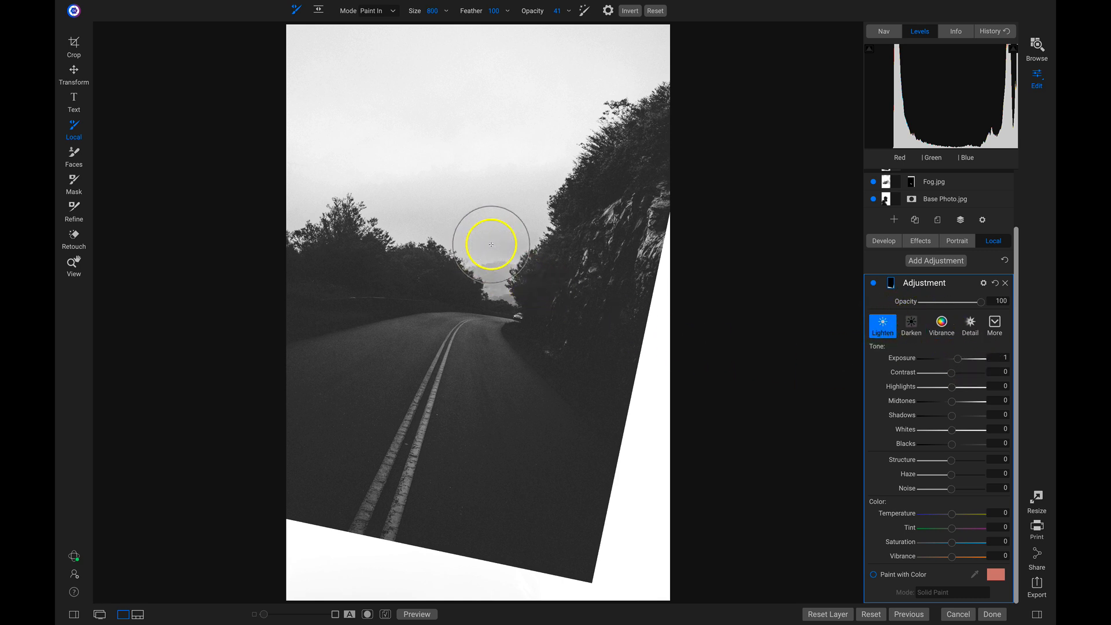
pyautogui.press(']')
pyautogui.press(']')
pyautogui.press(']')
pyautogui.press(']')
pyautogui.press(']')
pyautogui.press(']')
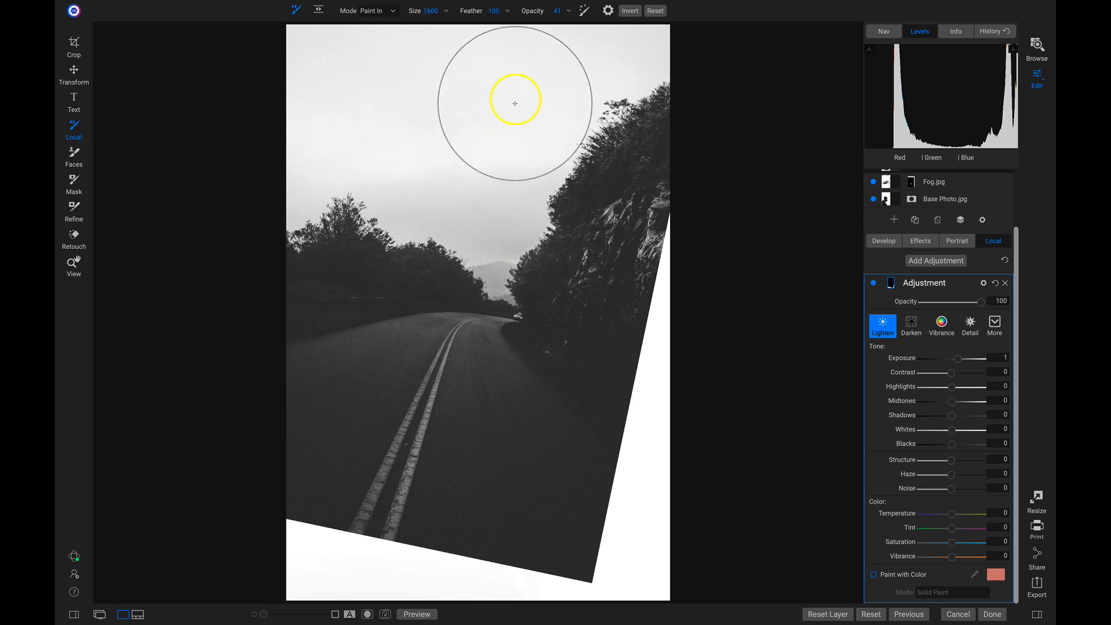
pyautogui.moveTo(531, 11); pyautogui.dragTo(641, 16)
# - Lighten the sky just above the tree line on the road's left side with a size 900 brush
pyautogui.press('[')
pyautogui.press('[')
pyautogui.press('[')
pyautogui.press('[')
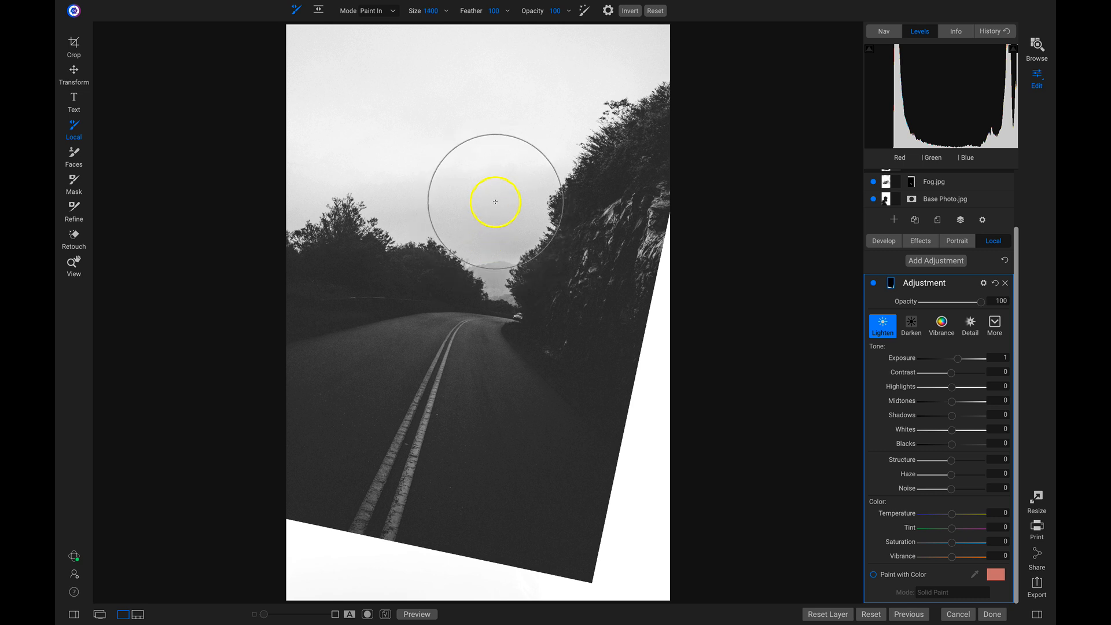
pyautogui.press('[')
pyautogui.press('[')
pyautogui.press('[')
pyautogui.moveTo(484, 218)
pyautogui.mouseDown()
pyautogui.moveTo(349, 188)
pyautogui.moveTo(330, 189)
pyautogui.moveTo(301, 217)
pyautogui.mouseUp()
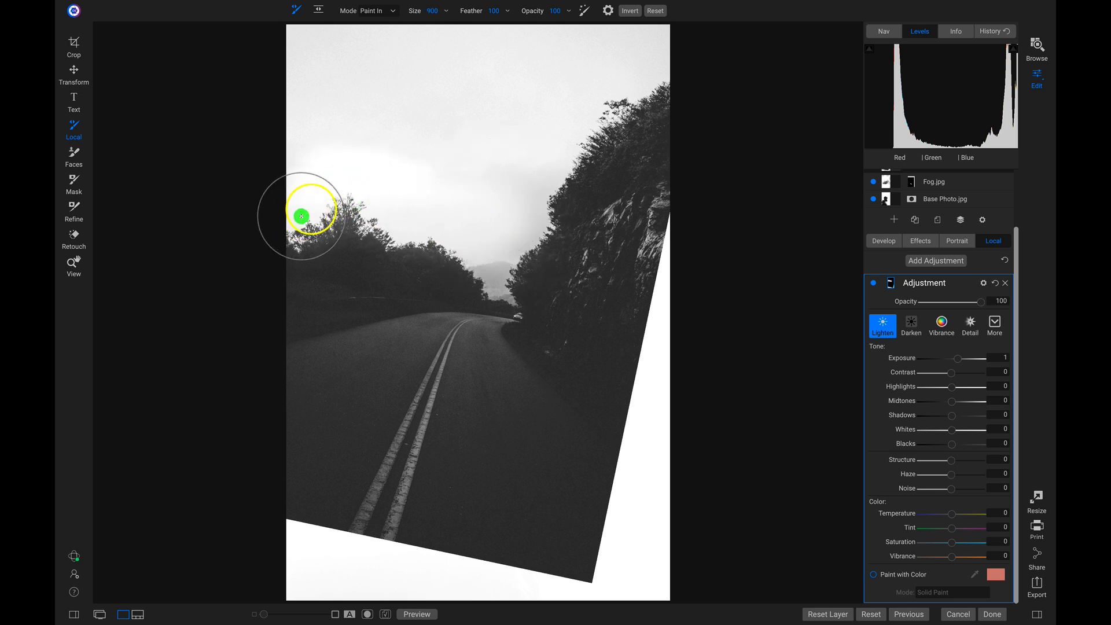
# - Lighten the rest of the road photo's sky up to its top edge, enlarging the brush to size 1500
pyautogui.moveTo(401, 219)
pyautogui.mouseDown()
pyautogui.moveTo(493, 259)
pyautogui.moveTo(547, 158)
pyautogui.moveTo(493, 190)
pyautogui.moveTo(497, 134)
pyautogui.moveTo(475, 162)
pyautogui.moveTo(465, 84)
pyautogui.moveTo(385, 85)
pyautogui.moveTo(318, 115)
pyautogui.moveTo(334, 72)
pyautogui.moveTo(635, 34)
pyautogui.moveTo(562, 66)
pyautogui.moveTo(492, 155)
pyautogui.moveTo(373, 90)
pyautogui.moveTo(340, 97)
pyautogui.moveTo(324, 34)
pyautogui.moveTo(665, 20)
pyautogui.mouseUp()
pyautogui.press(']')
pyautogui.press(']')
pyautogui.press(']')
pyautogui.press(']')
pyautogui.press(']')
pyautogui.press(']')
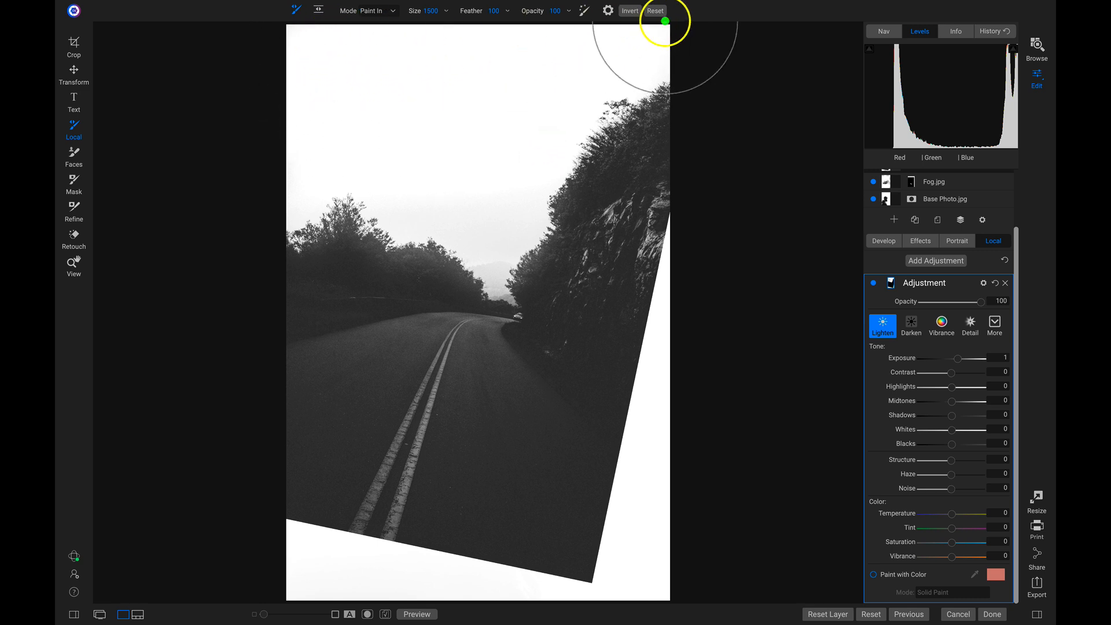
# - Lighten the small sky gap at the end of the road and along the left tree line with a size 400 brush
pyautogui.press('[')
pyautogui.press('[')
pyautogui.press('[')
pyautogui.press('[')
pyautogui.press('[')
pyautogui.press('[')
pyautogui.press('[')
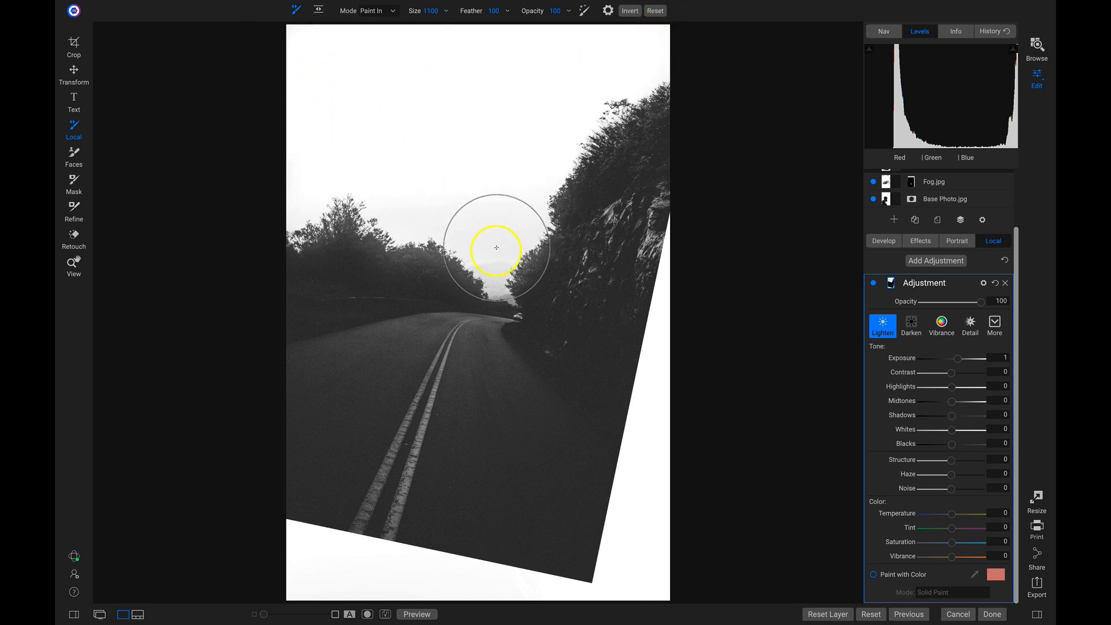
pyautogui.press('[')
pyautogui.press('[')
pyautogui.press('[')
pyautogui.press('[')
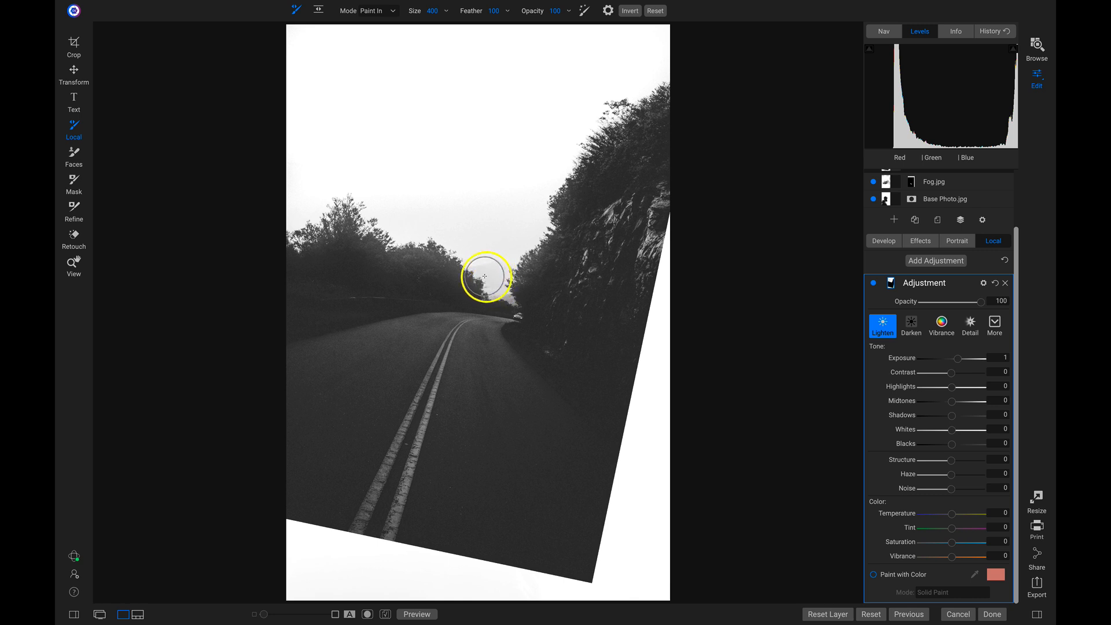
pyautogui.moveTo(500, 288)
pyautogui.mouseDown()
pyautogui.moveTo(481, 267)
pyautogui.moveTo(506, 295)
pyautogui.mouseUp()
pyautogui.click(508, 270)
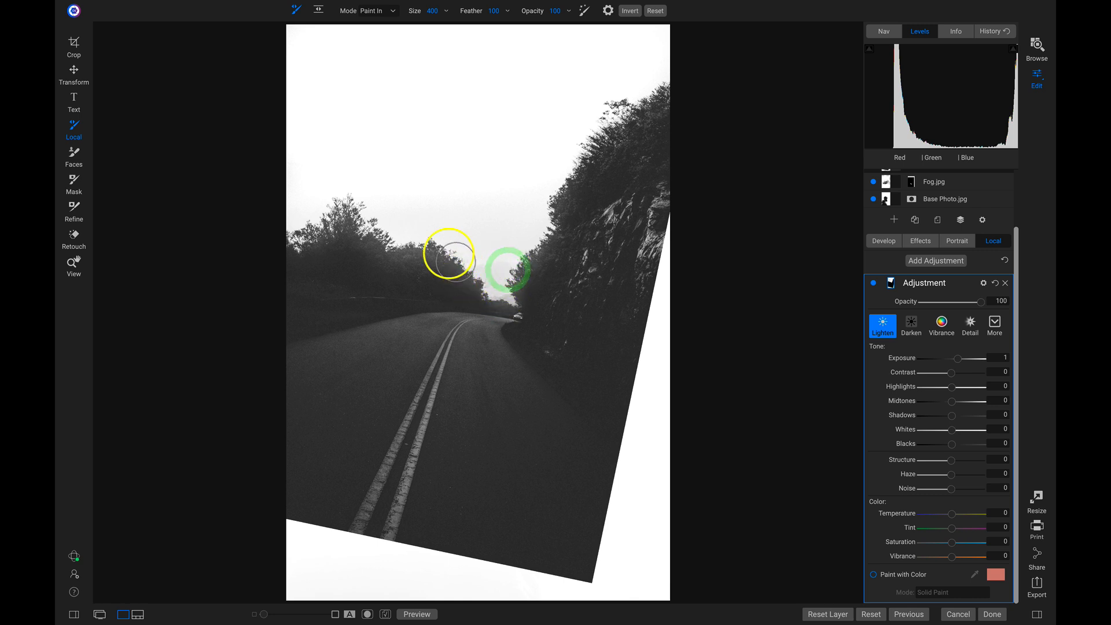
pyautogui.click(285, 224)
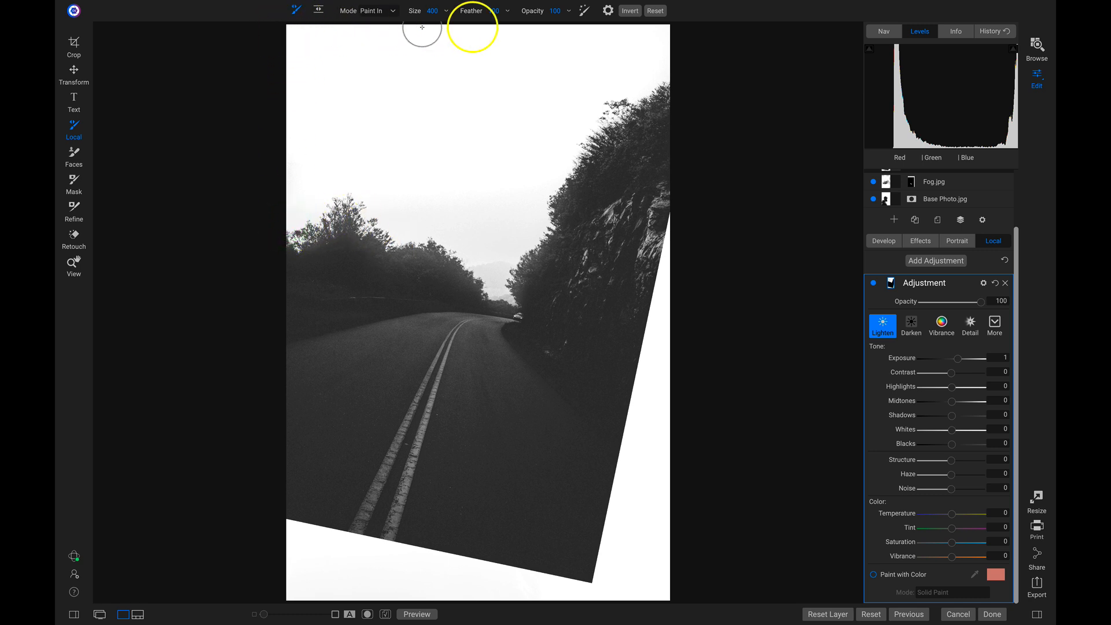
pyautogui.click(619, 17)
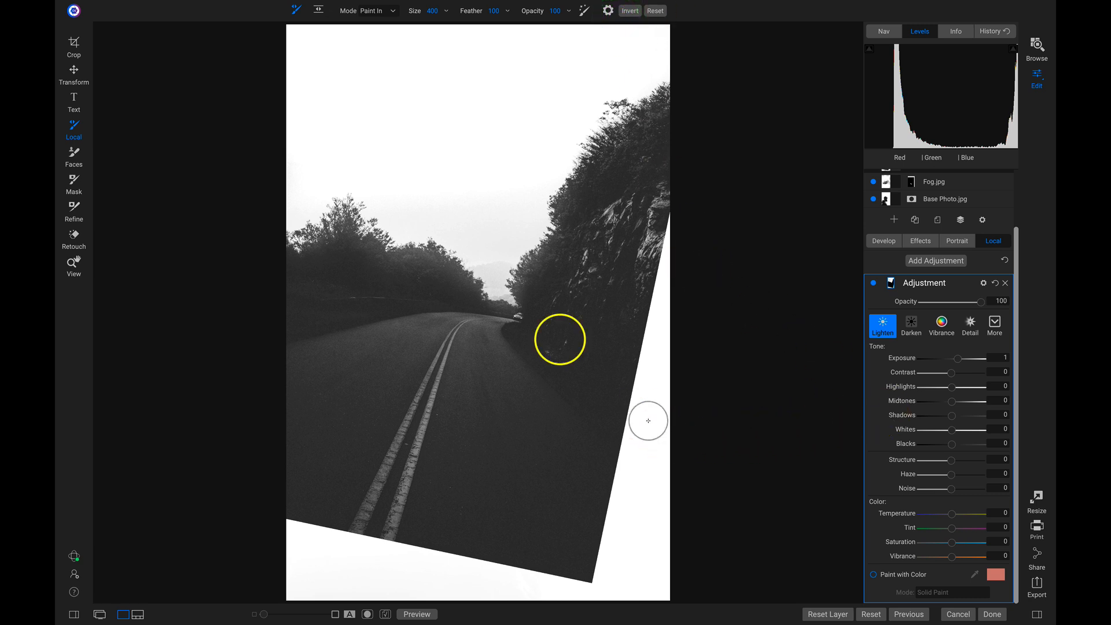
pyautogui.click(402, 218)
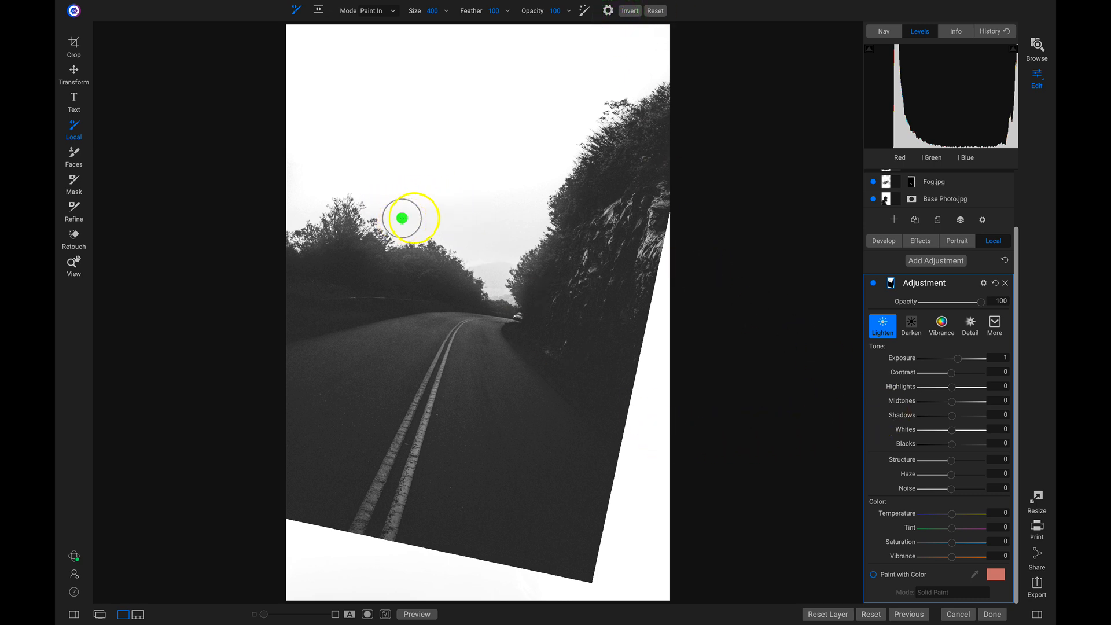
# - View the Lighten adjustment's mask, paint over its grey sky patches with a size 900 brush, and return to the image view
pyautogui.click(891, 282)
pyautogui.click(965, 341)
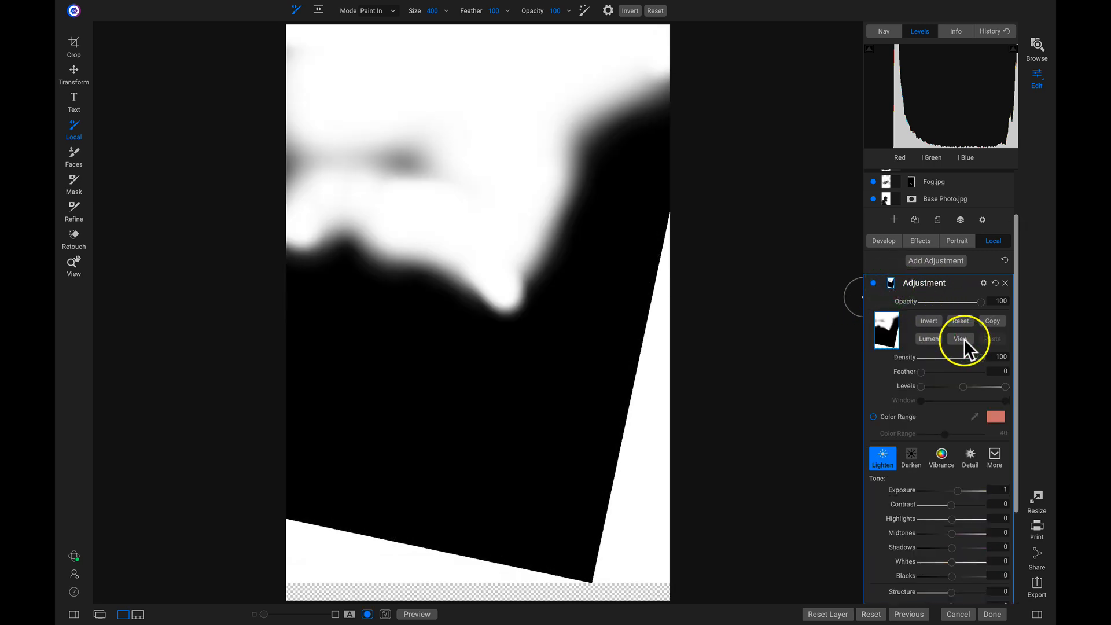
pyautogui.press(']')
pyautogui.press(']')
pyautogui.press(']')
pyautogui.press(']')
pyautogui.press(']')
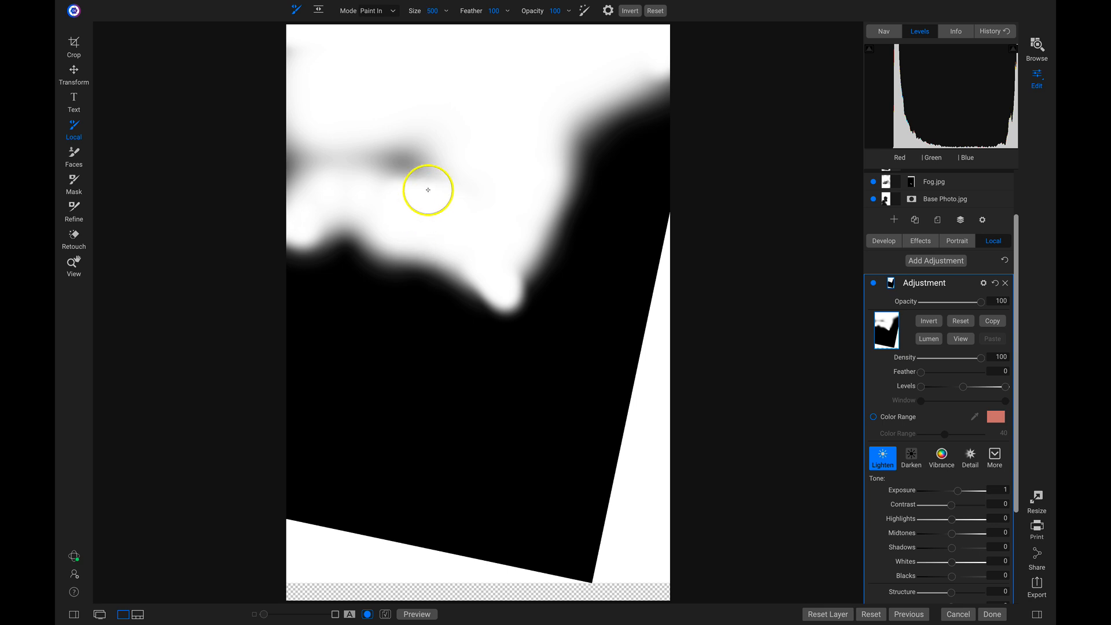
pyautogui.moveTo(445, 177)
pyautogui.mouseDown()
pyautogui.moveTo(333, 148)
pyautogui.moveTo(272, 159)
pyautogui.moveTo(307, 84)
pyautogui.mouseUp()
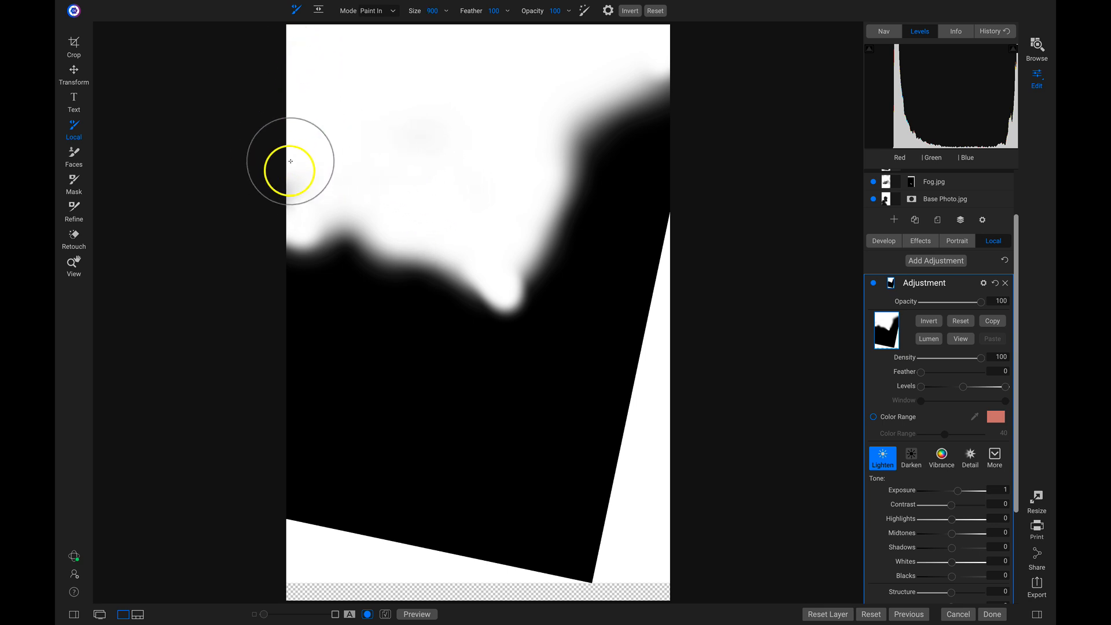
pyautogui.click(580, 3)
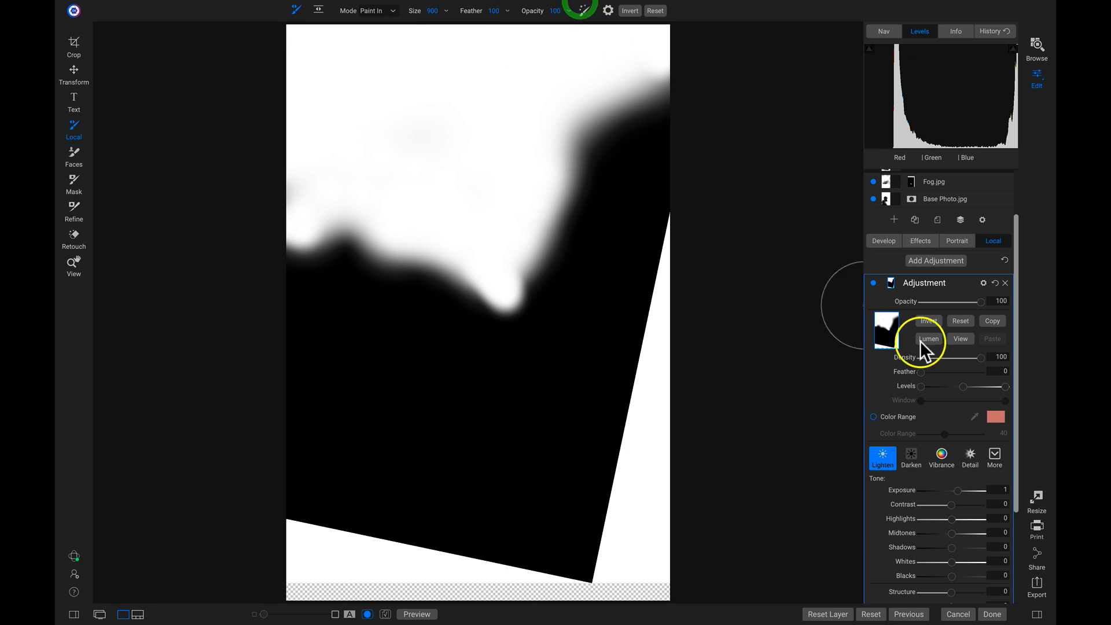
pyautogui.click(959, 338)
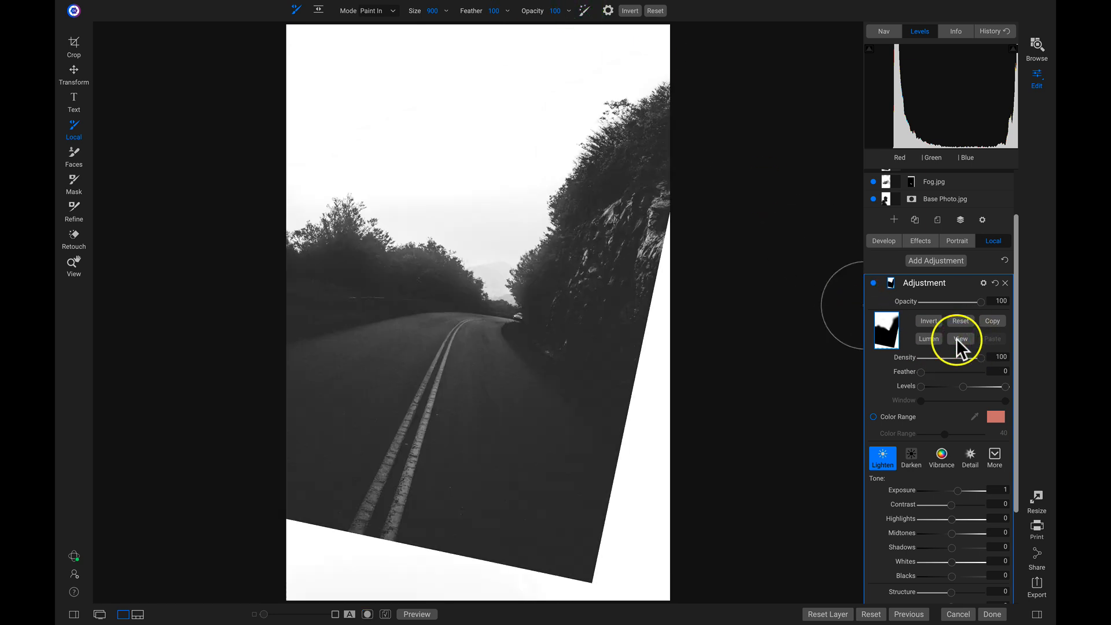
# - Protect the dark trees from the Lighten adjustment by setting Shadows to 64 in its blending options
pyautogui.click(984, 283)
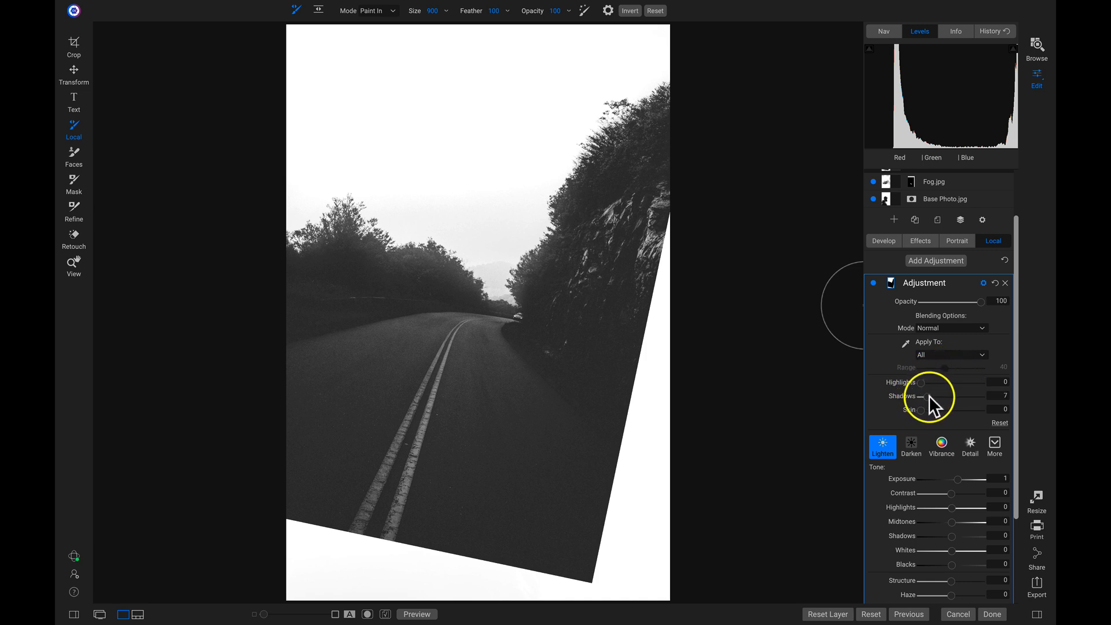
pyautogui.moveTo(962, 395); pyautogui.dragTo(999, 396)
pyautogui.moveTo(606, 188)
pyautogui.mouseDown()
pyautogui.moveTo(583, 194)
pyautogui.moveTo(541, 247)
pyautogui.moveTo(578, 179)
pyautogui.mouseUp()
pyautogui.click(986, 396)
pyautogui.moveTo(980, 396); pyautogui.dragTo(1054, 398)
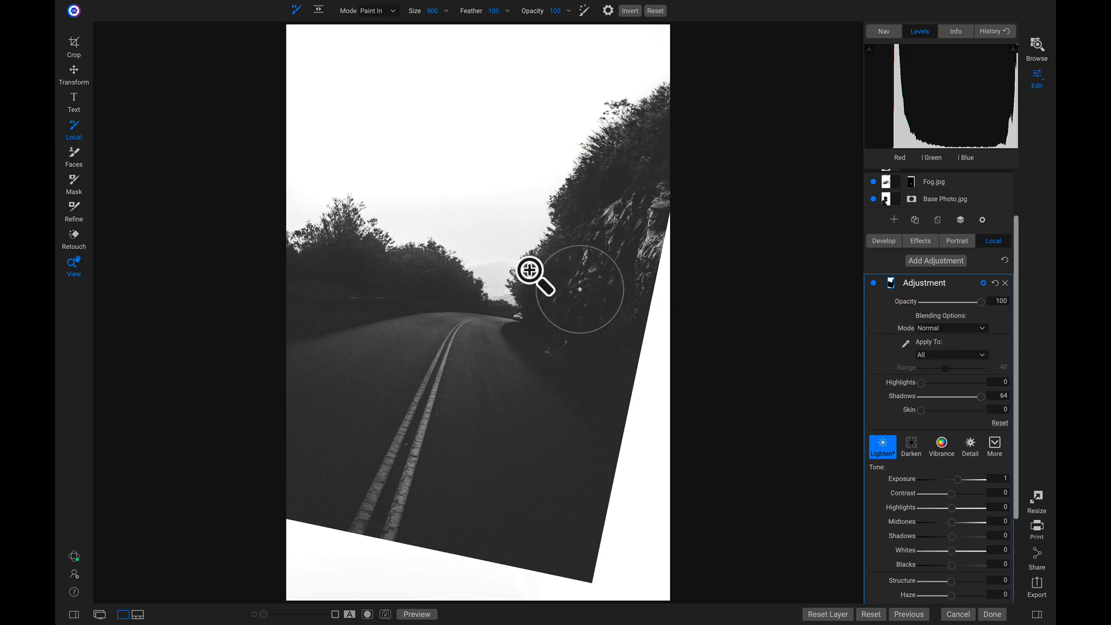
# - Inspect the tree edges at 100% zoom, comparing the adjustment's Shadows protection at 0 and 64
pyautogui.press('z')
pyautogui.click(498, 273)
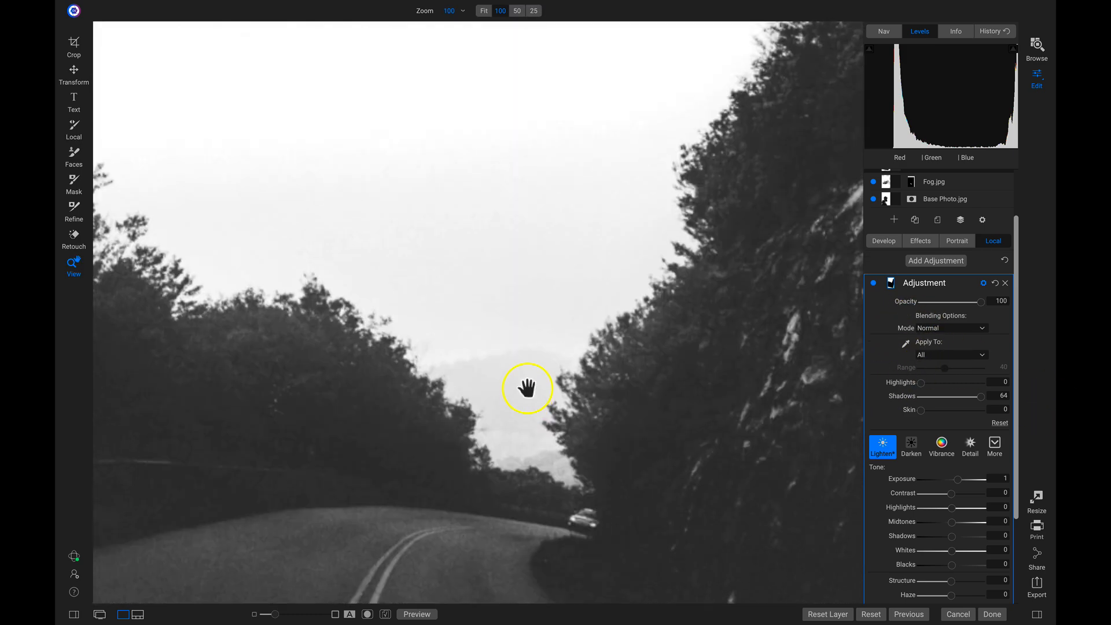
pyautogui.moveTo(980, 395); pyautogui.dragTo(839, 410)
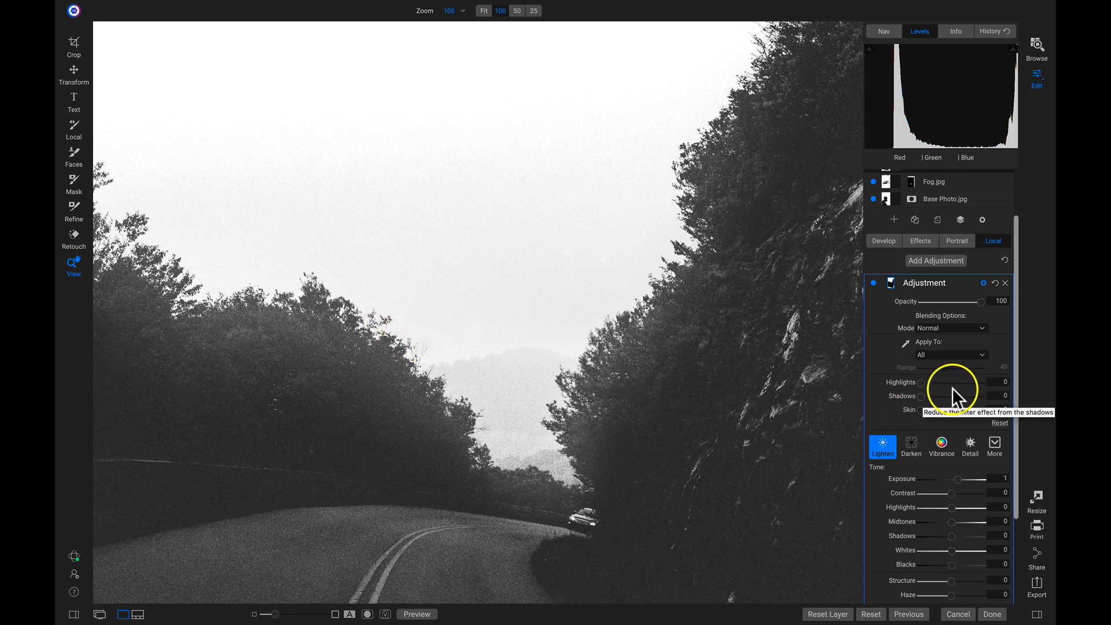
pyautogui.moveTo(921, 397); pyautogui.dragTo(1046, 409)
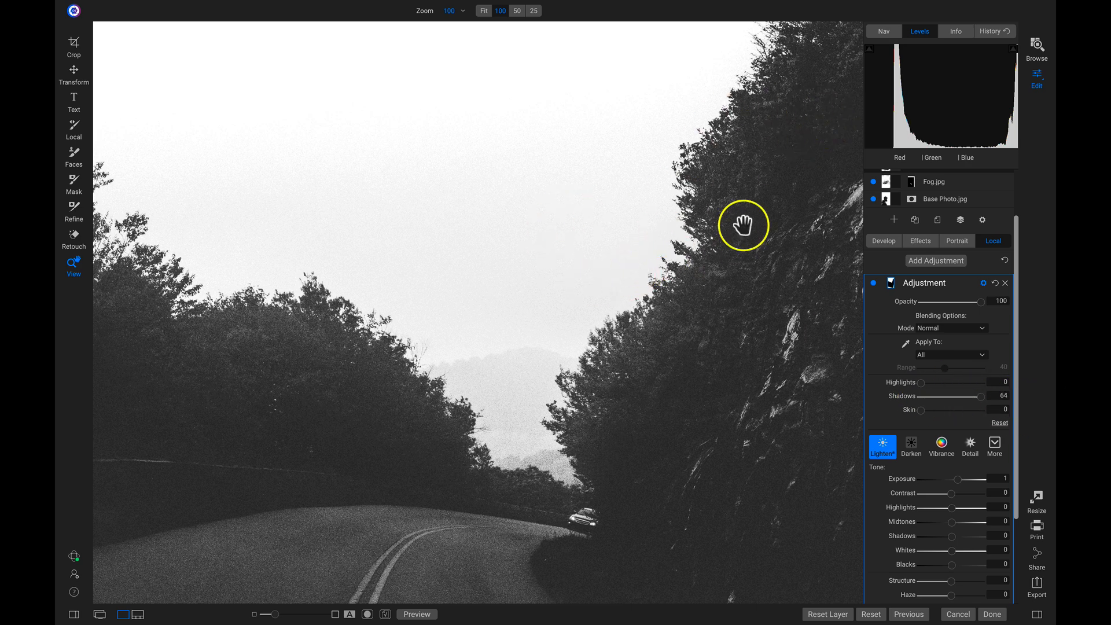
pyautogui.click(549, 292)
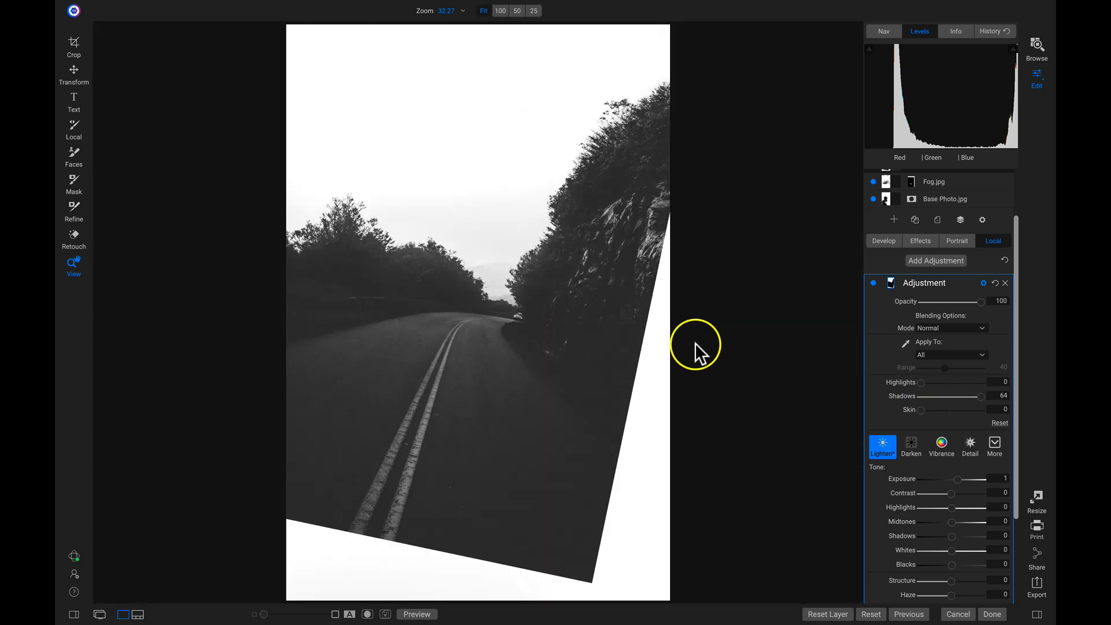
# - Set the Road.jpg layer's blending mode to Screen and shift the layer slightly down and left over the man's head
pyautogui.scroll(2, 987, 350)
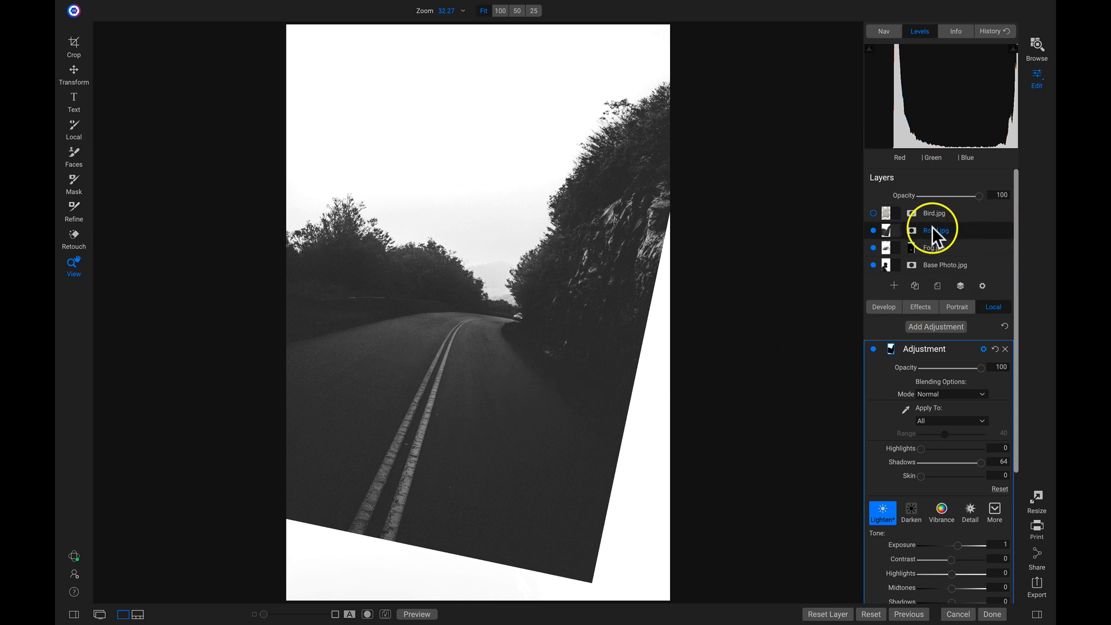
pyautogui.click(981, 286)
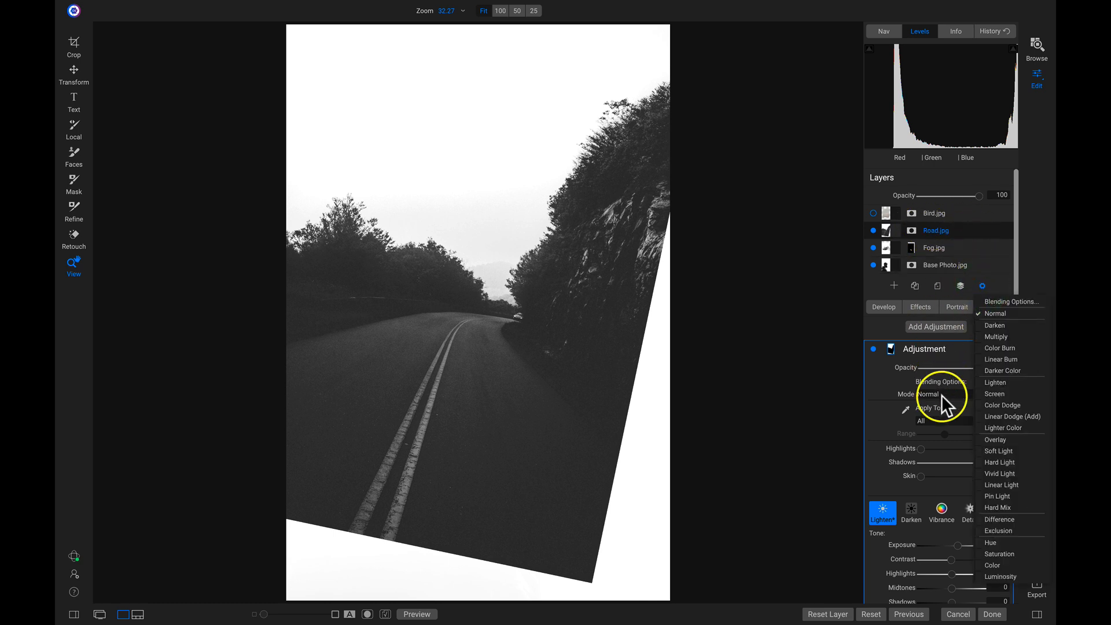
pyautogui.click(988, 392)
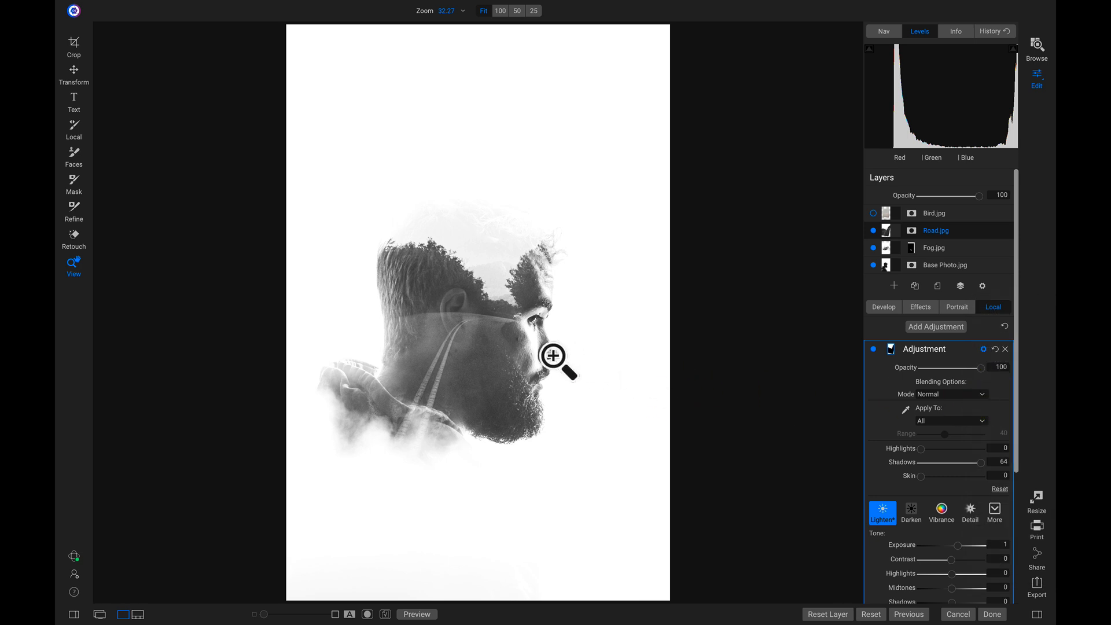
pyautogui.press('v')
pyautogui.moveTo(508, 382); pyautogui.dragTo(494, 400)
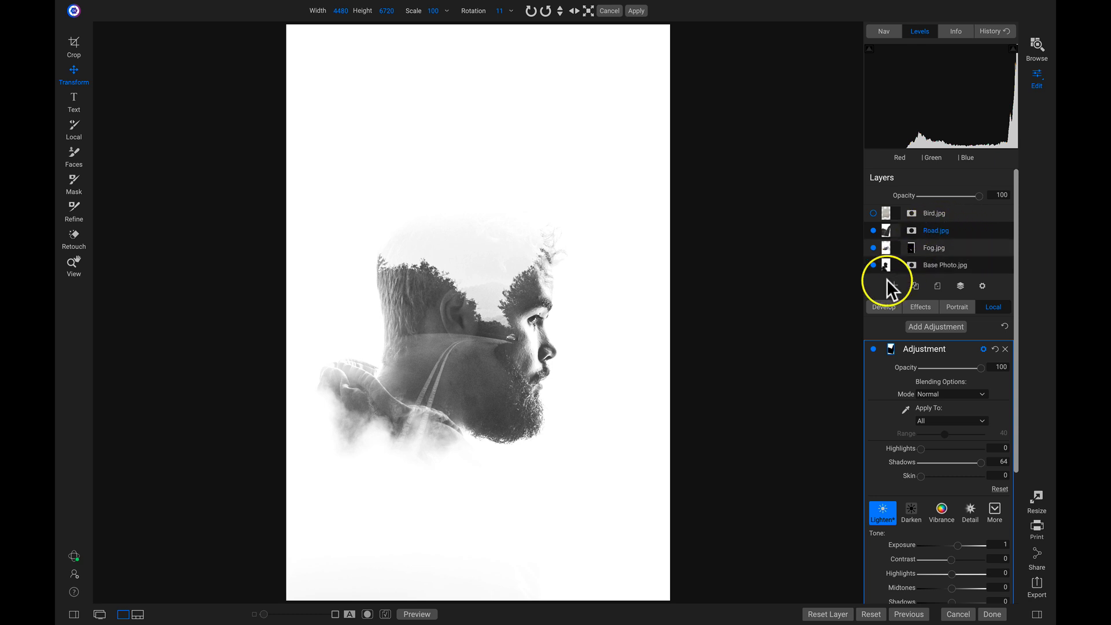
# - Brighten the Road.jpg layer's remaining sky by raising its Whites in the tone settings, trying 26 and 38
pyautogui.click(883, 307)
pyautogui.scroll(-2, 912, 426)
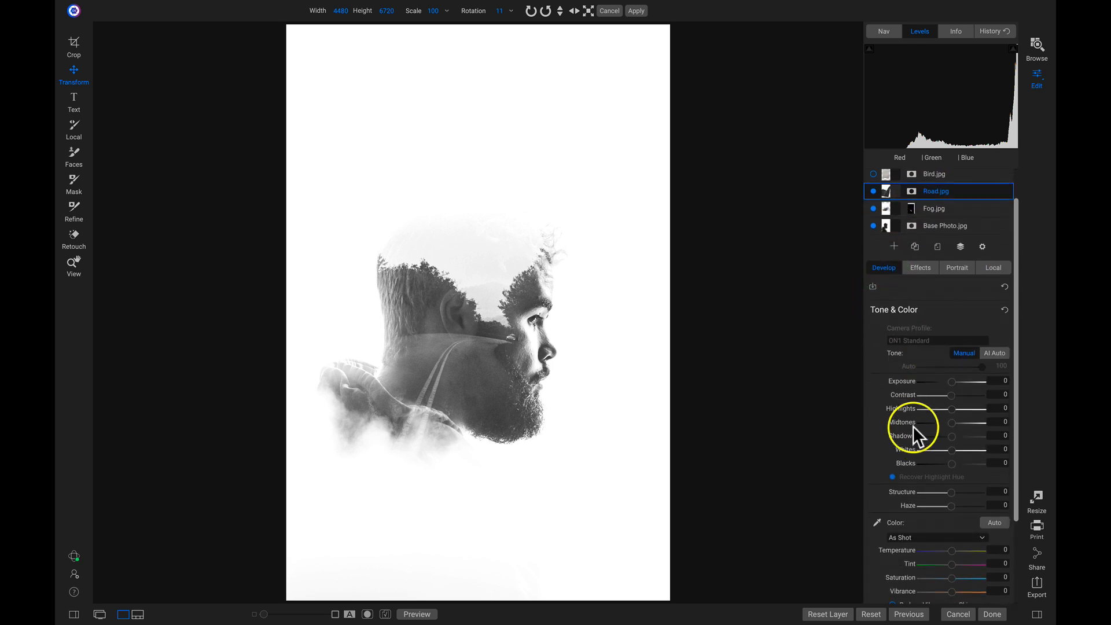
pyautogui.moveTo(953, 440); pyautogui.dragTo(956, 440)
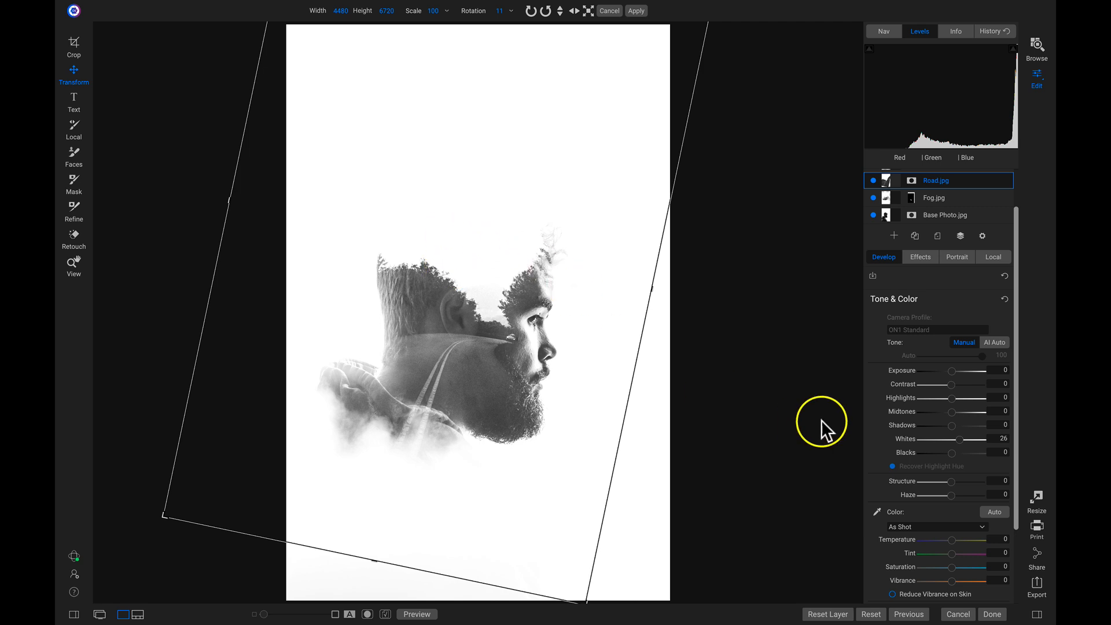
pyautogui.doubleClick(906, 435)
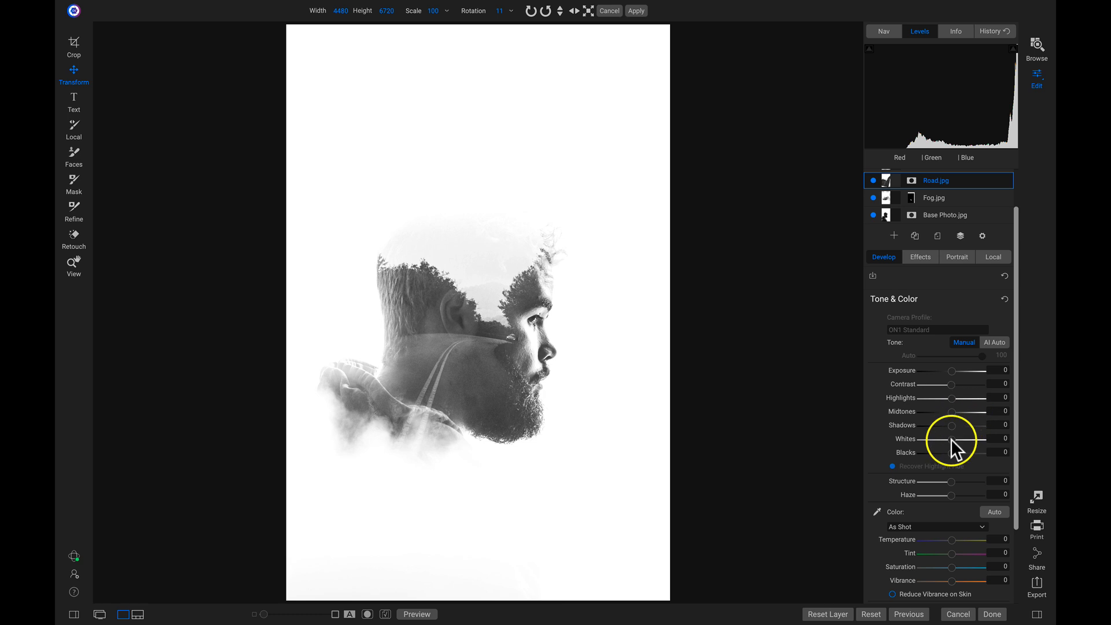
pyautogui.moveTo(954, 440); pyautogui.dragTo(964, 439)
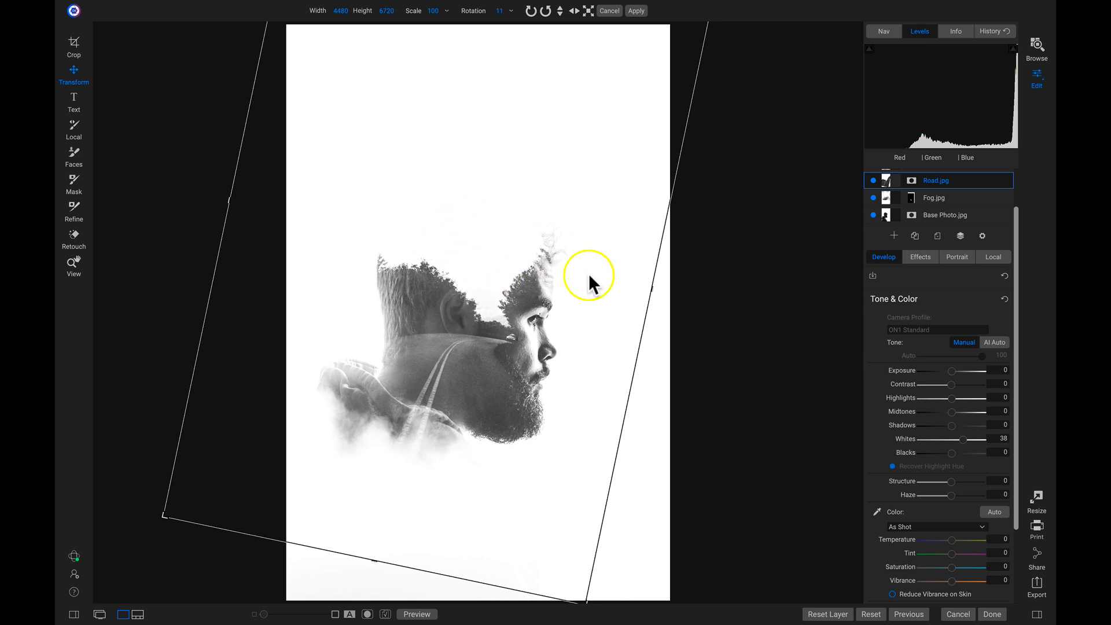
pyautogui.click(956, 439)
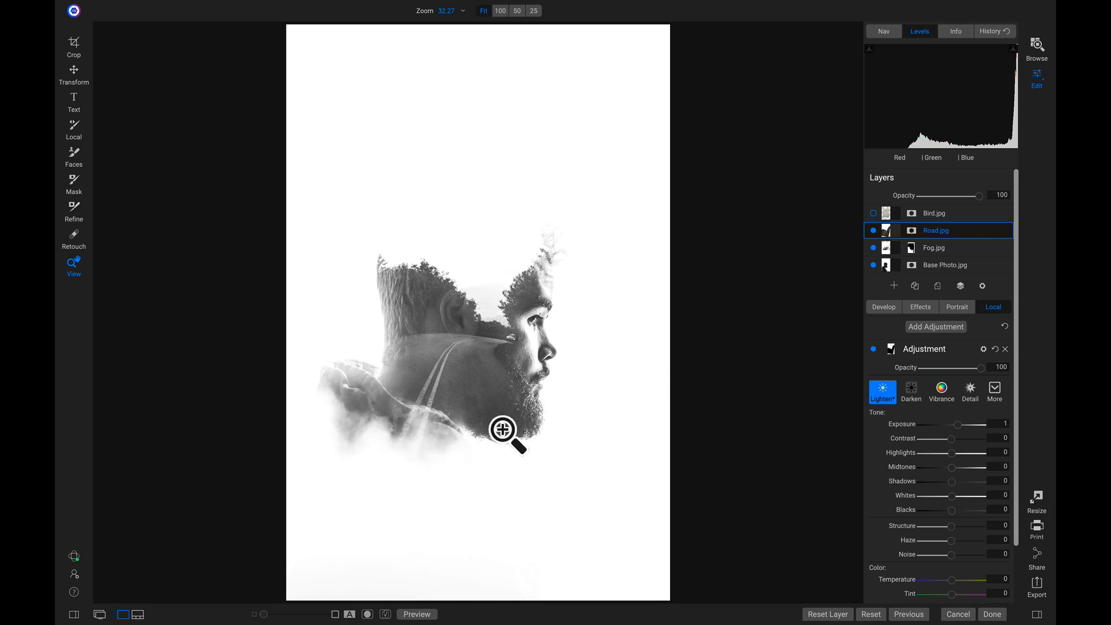
# - Duplicate the Fog.jpg layer and rename the copy "Lumen Layer"
pyautogui.click(951, 245)
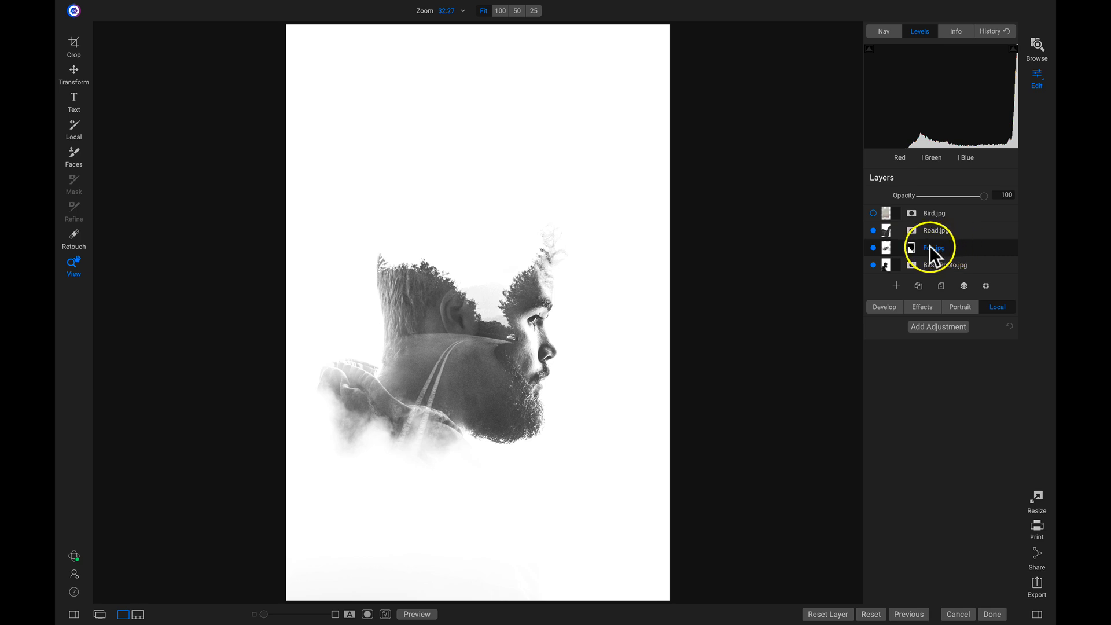
pyautogui.rightClick(950, 245)
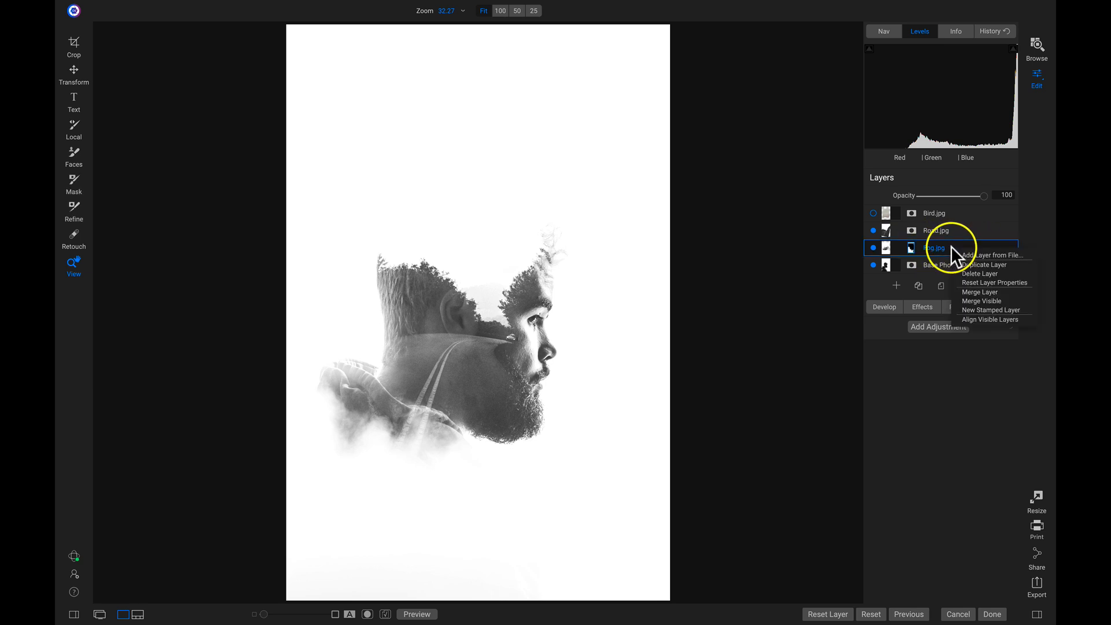
pyautogui.click(975, 264)
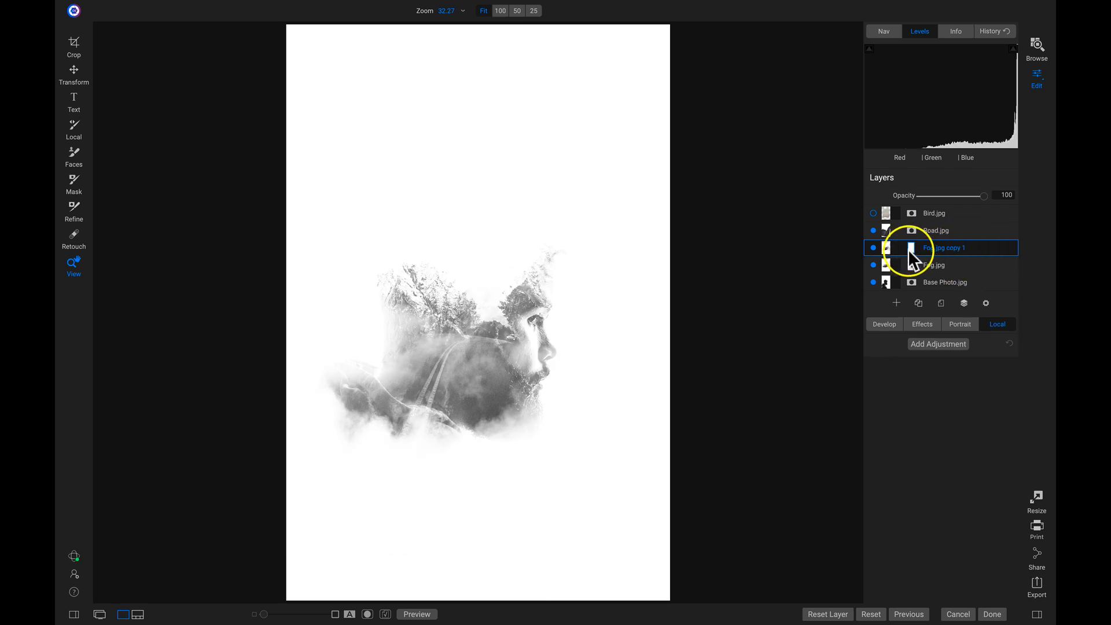
pyautogui.doubleClick(959, 248)
pyautogui.write('Lumen')
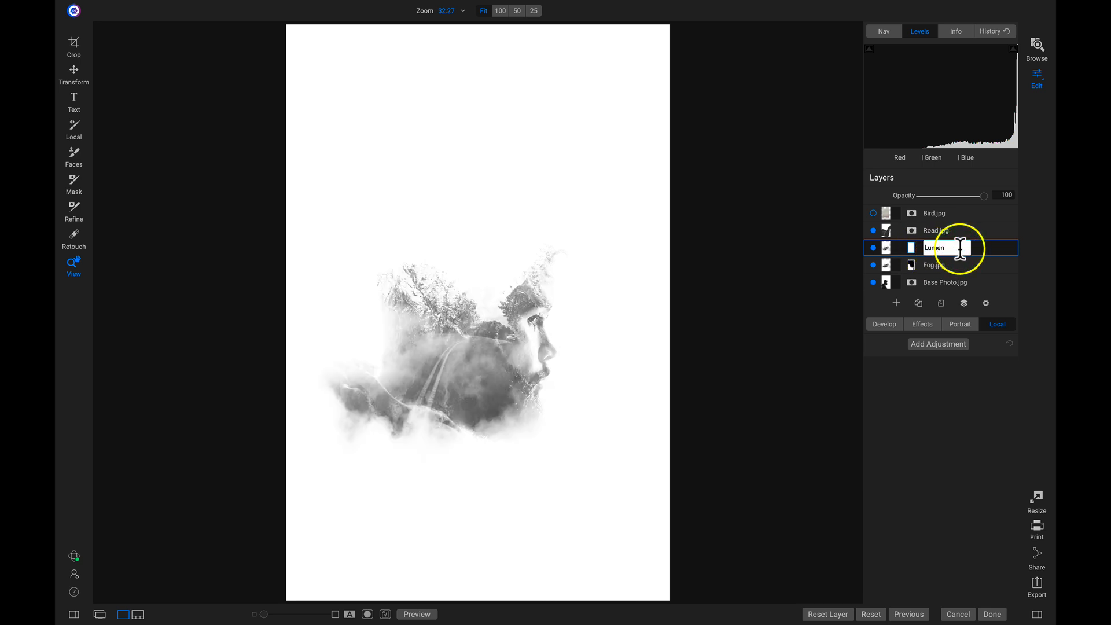
pyautogui.write(' Layer')
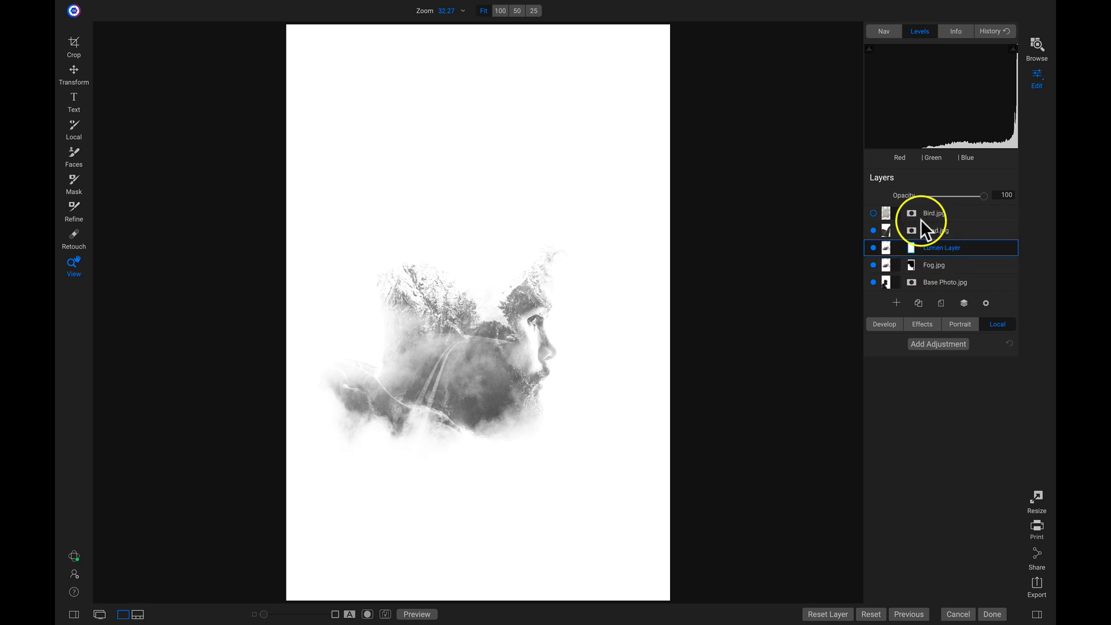
# - Show the Lumen Layer's mask on its own and generate a luminosity mask for it with Lumen
pyautogui.click(911, 247)
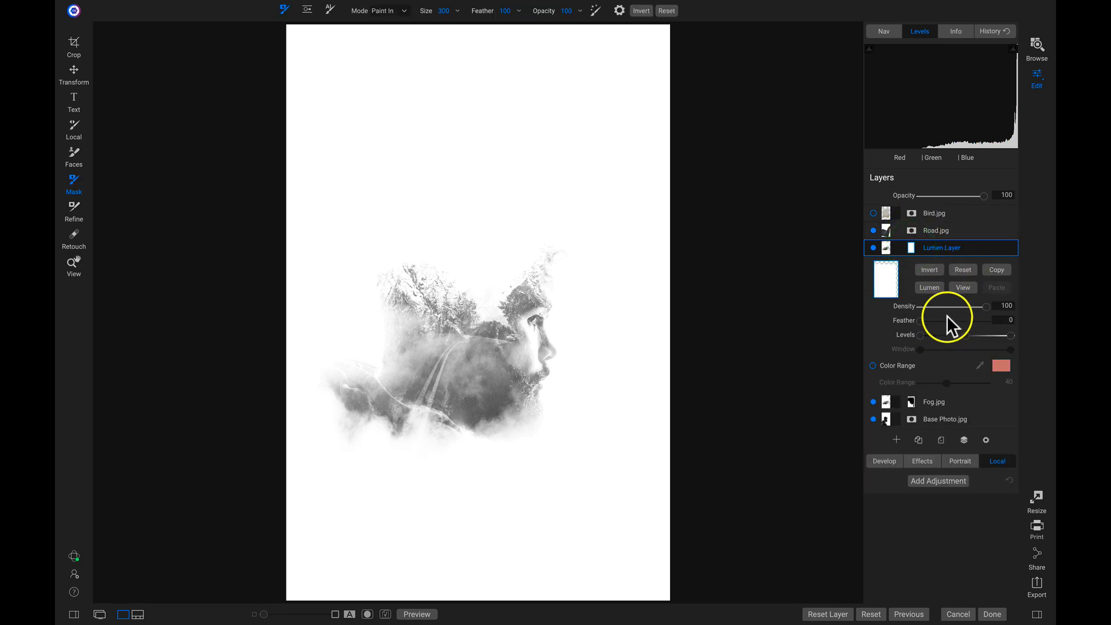
pyautogui.click(961, 287)
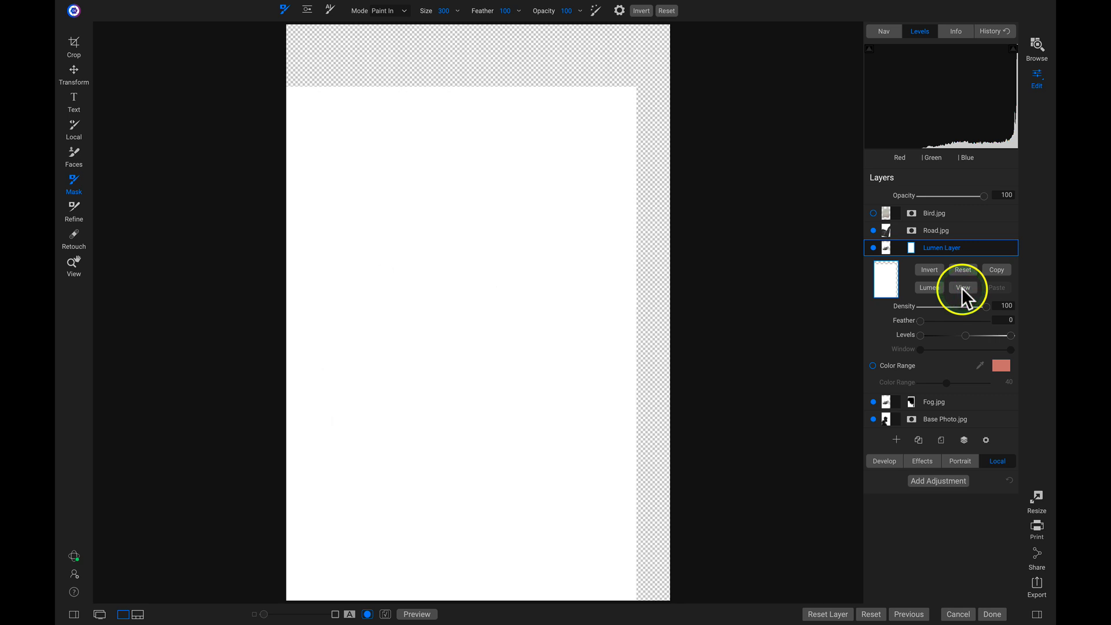
pyautogui.click(931, 286)
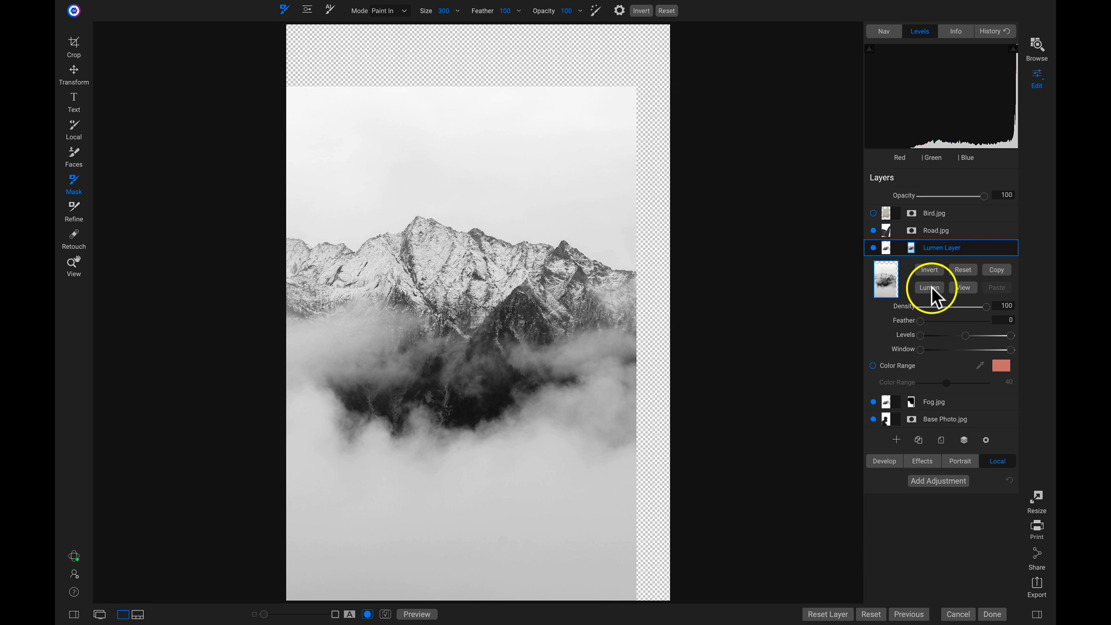
pyautogui.press('z')
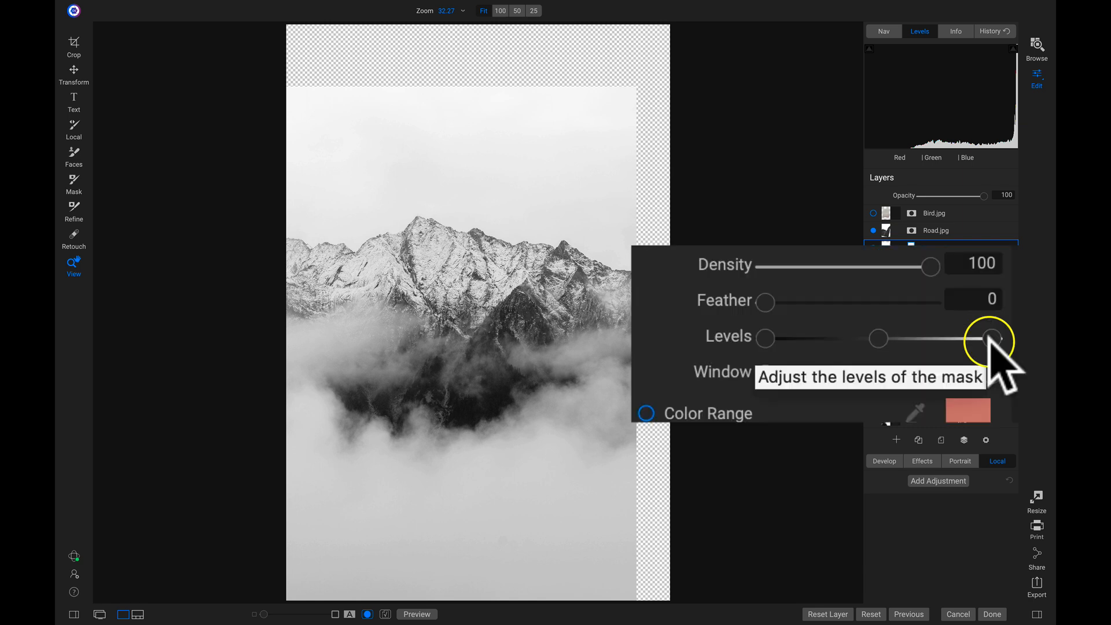
# - Boost the contrast of the Lumen Layer's mask by pulling the black and white Levels inward, testing a darker midpoint first
pyautogui.moveTo(880, 339); pyautogui.dragTo(946, 339)
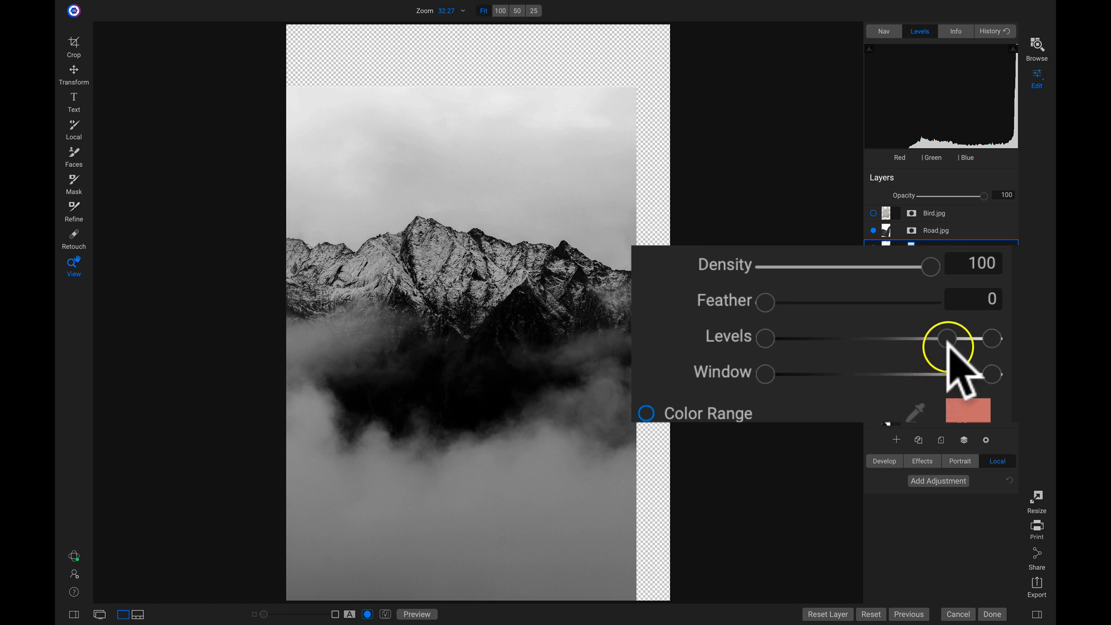
pyautogui.moveTo(946, 339); pyautogui.dragTo(878, 346)
pyautogui.moveTo(765, 338); pyautogui.dragTo(820, 347)
pyautogui.moveTo(896, 343); pyautogui.dragTo(844, 341)
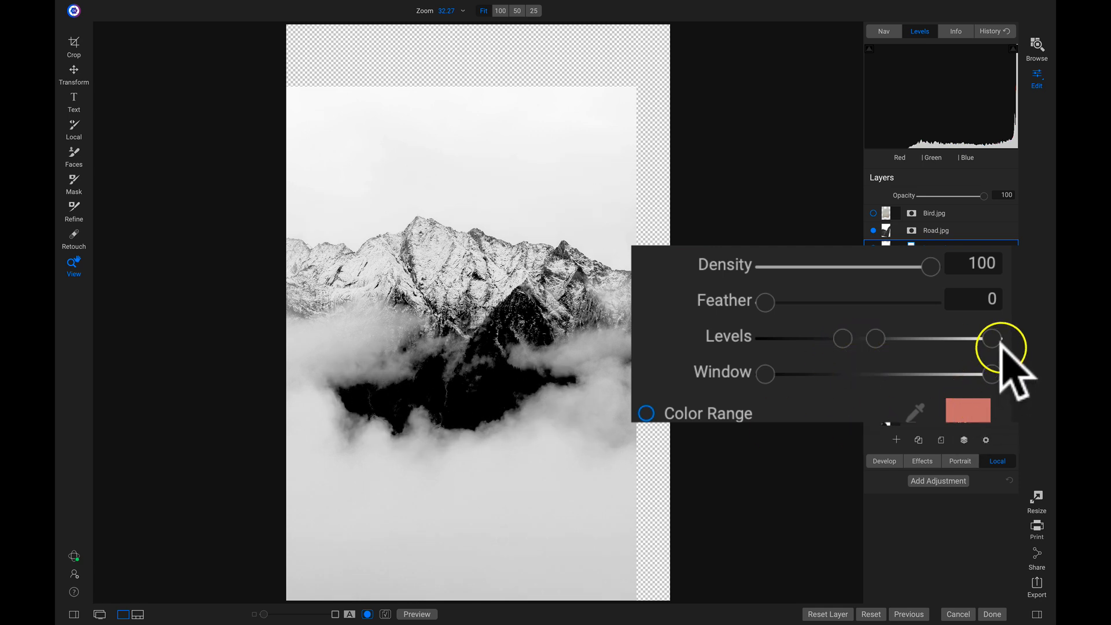
pyautogui.moveTo(991, 340); pyautogui.dragTo(943, 340)
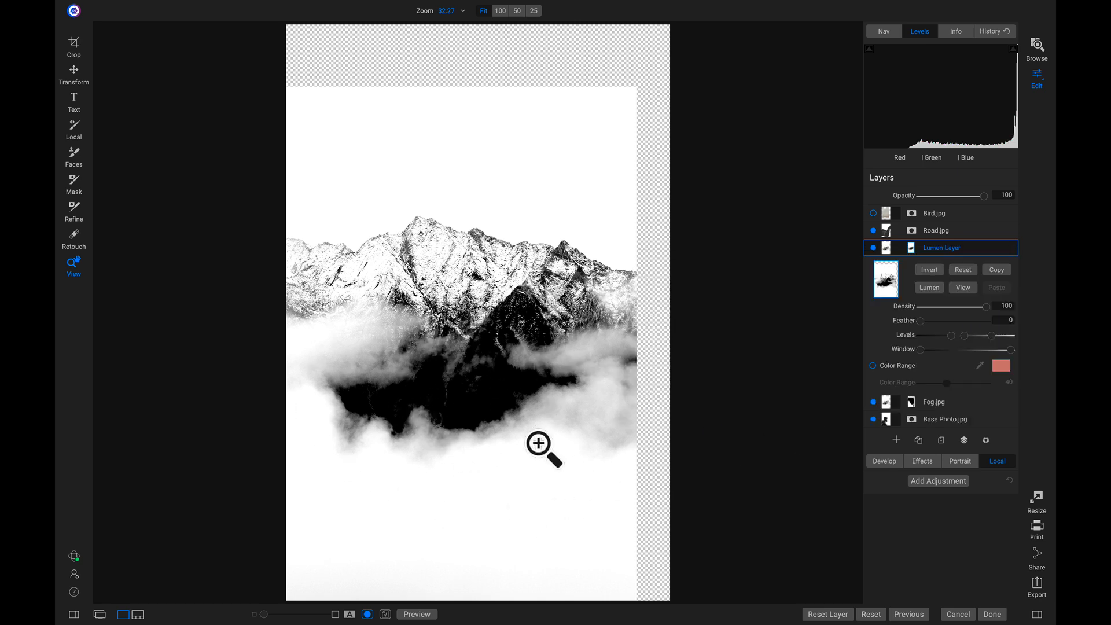
# - Copy the Lumen Layer's mask and hide that layer
pyautogui.click(997, 270)
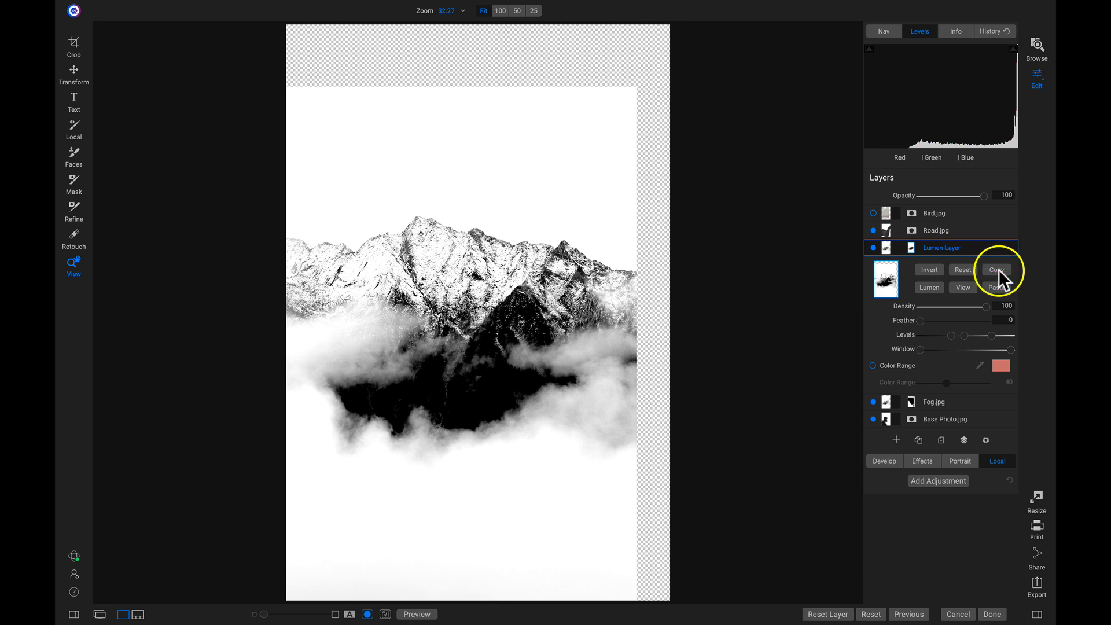
pyautogui.click(873, 247)
# - Duplicate the Road.jpg layer and rename the copy "Road Copy"
pyautogui.click(976, 229)
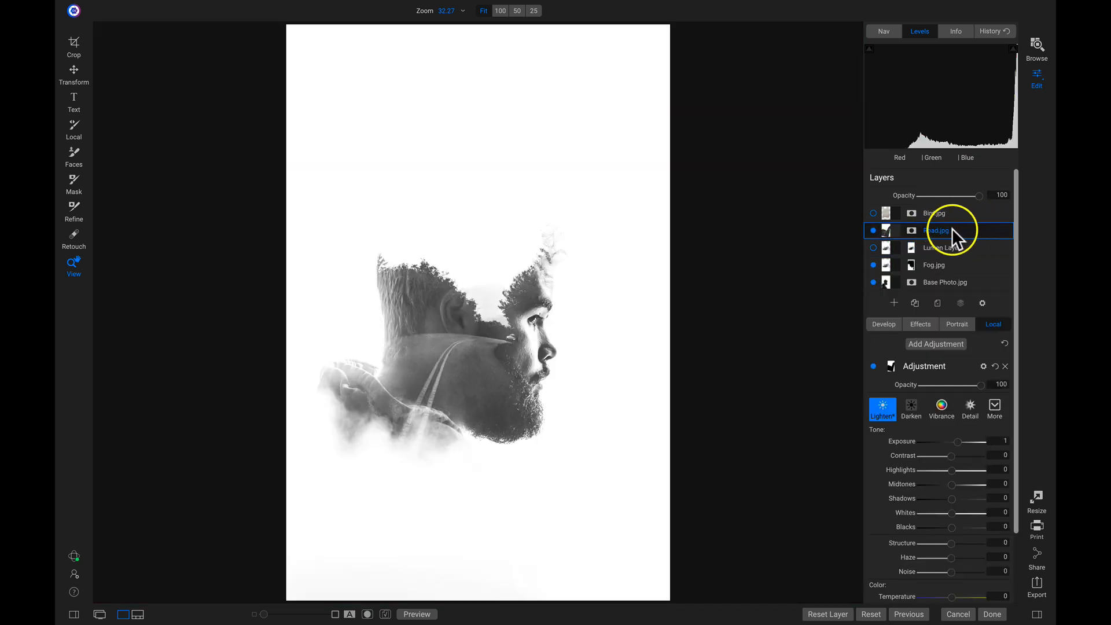
pyautogui.rightClick(954, 229)
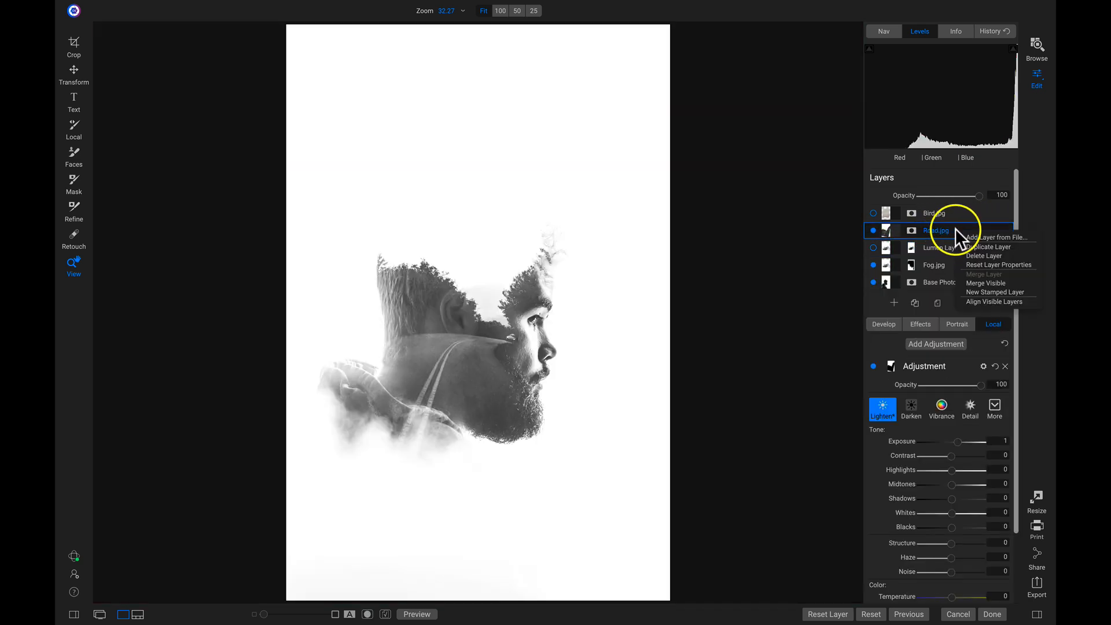
pyautogui.click(979, 246)
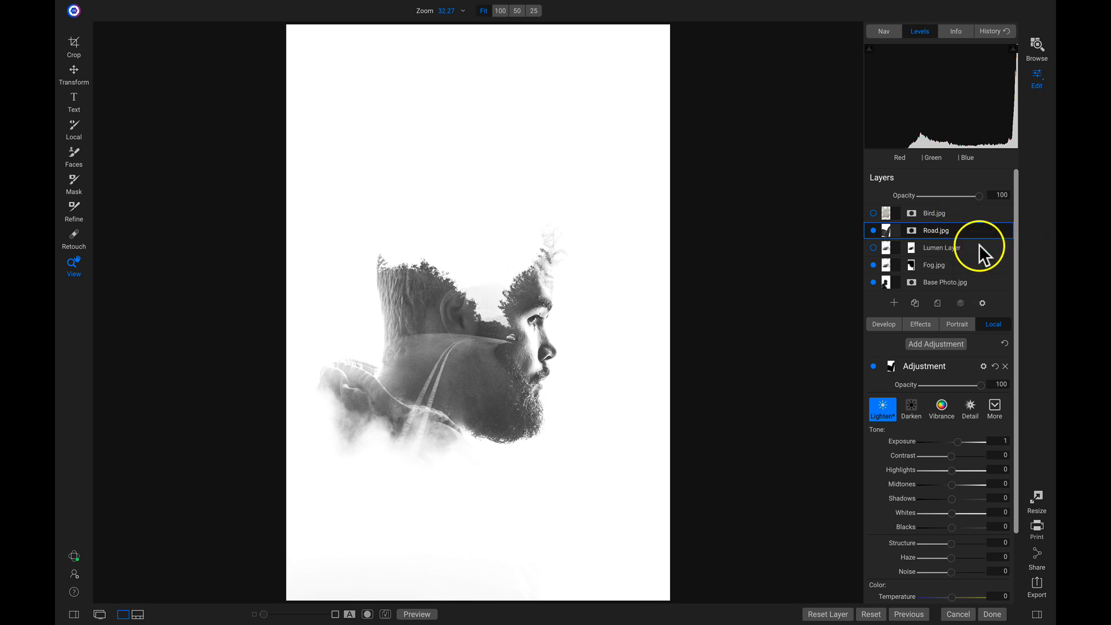
pyautogui.doubleClick(942, 230)
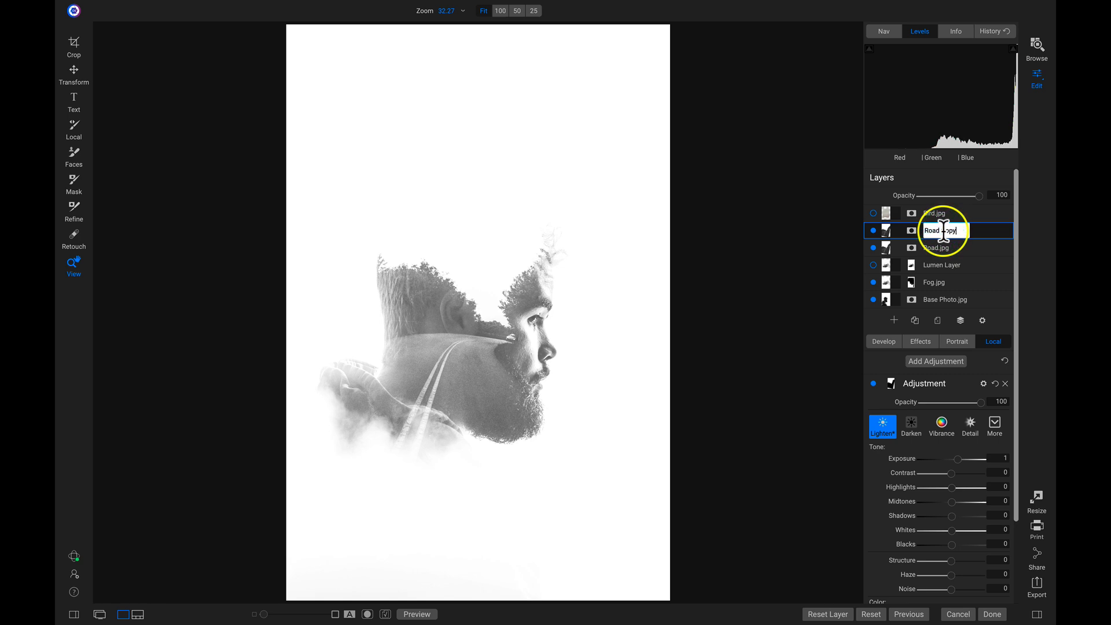
pyautogui.write('Road copy')
pyautogui.press('Return')
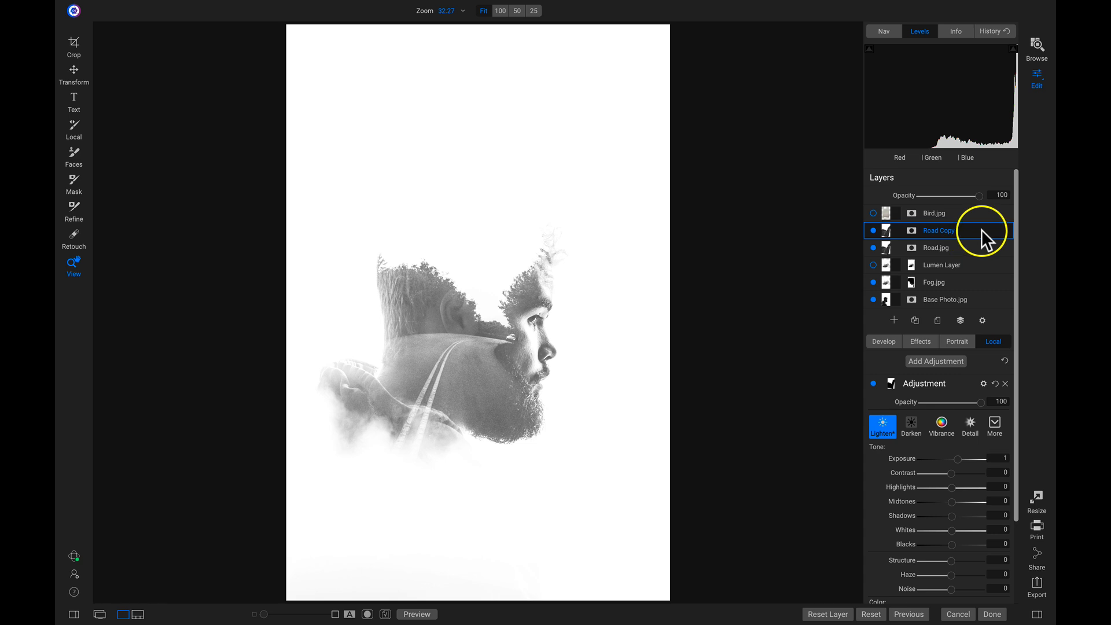
# - Set the Road Copy layer's blending mode to Normal and give it the copied luminosity mask, inverted
pyautogui.click(982, 320)
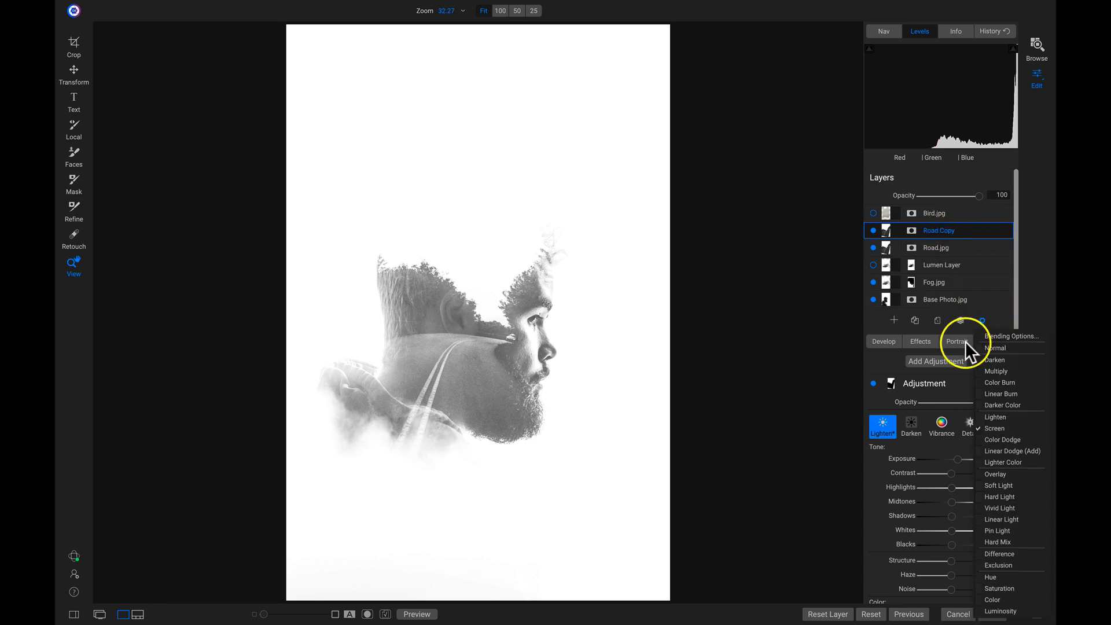
pyautogui.click(991, 348)
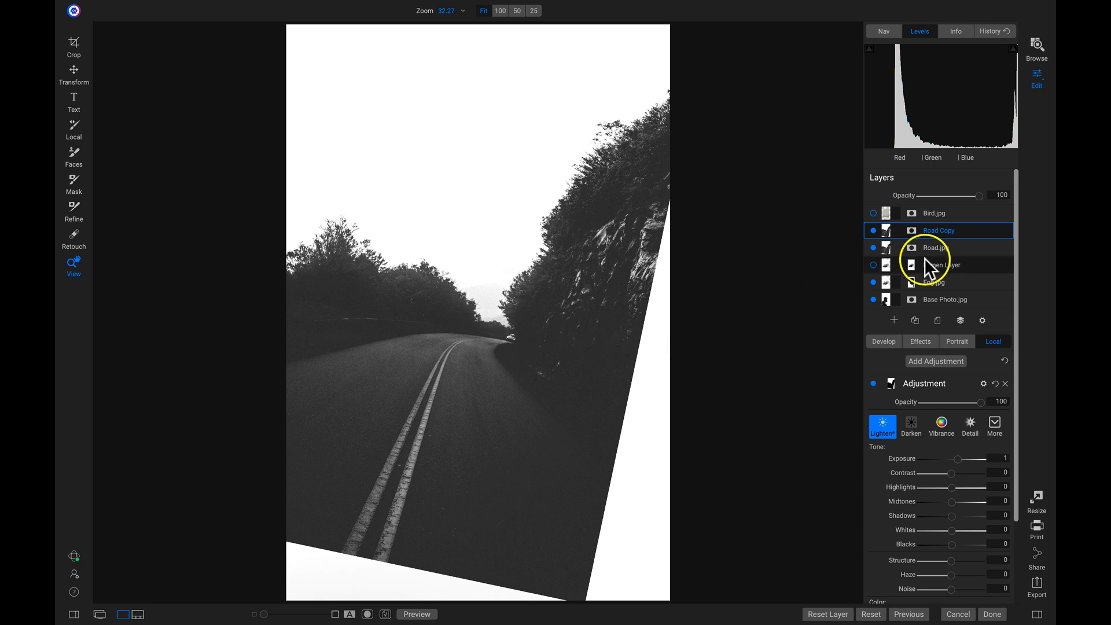
pyautogui.click(910, 230)
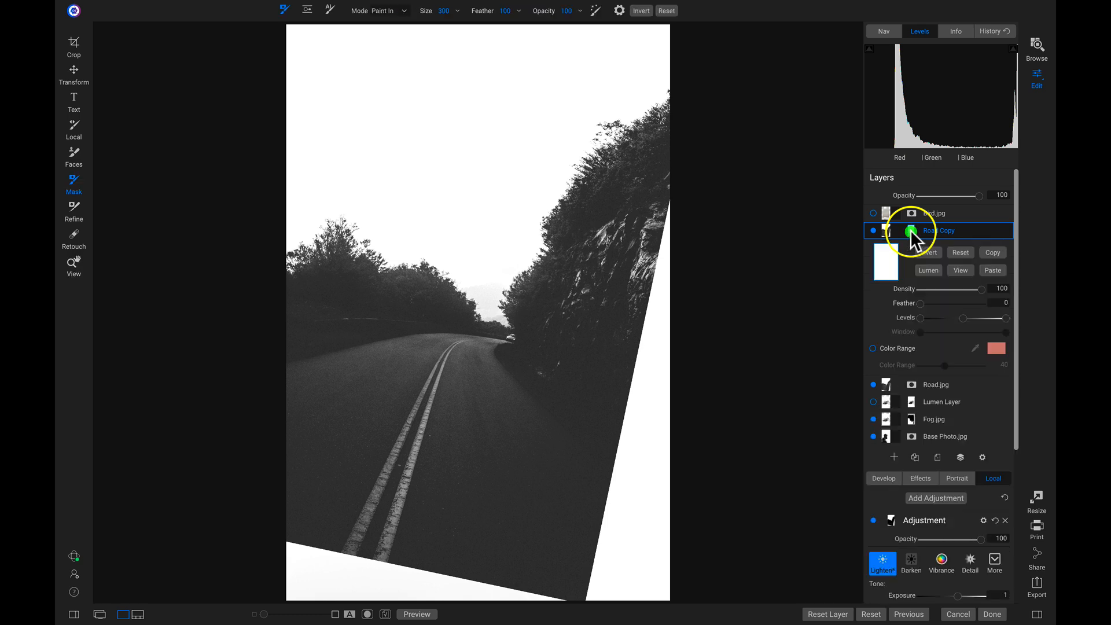
pyautogui.click(992, 271)
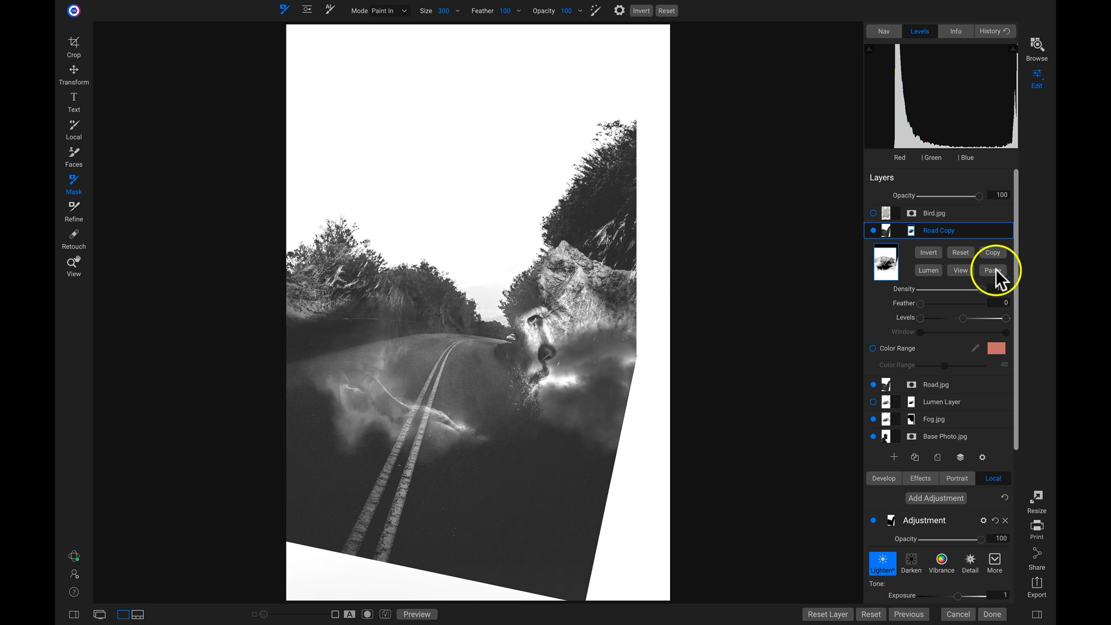
pyautogui.click(931, 251)
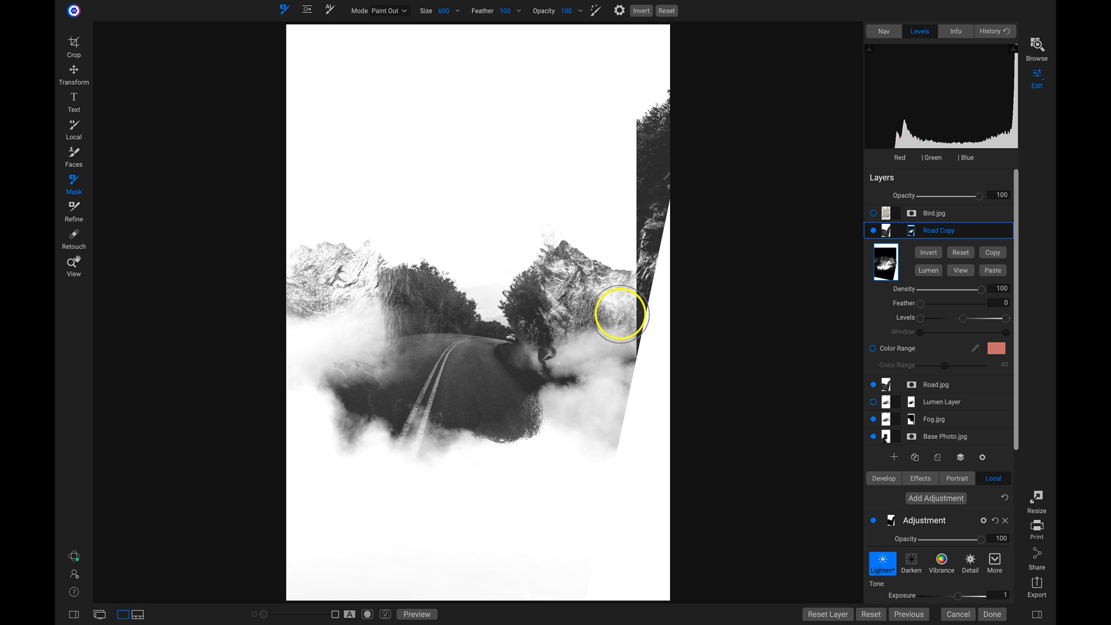
# - Paint the Road Copy layer out of the sky and the area in front of the man's face with a size 1700 brush
pyautogui.press(']')
pyautogui.press(']')
pyautogui.press(']')
pyautogui.press(']')
pyautogui.press(']')
pyautogui.press(']')
pyautogui.press(']')
pyautogui.press(']')
pyautogui.press(']')
pyautogui.press(']')
pyautogui.press(']')
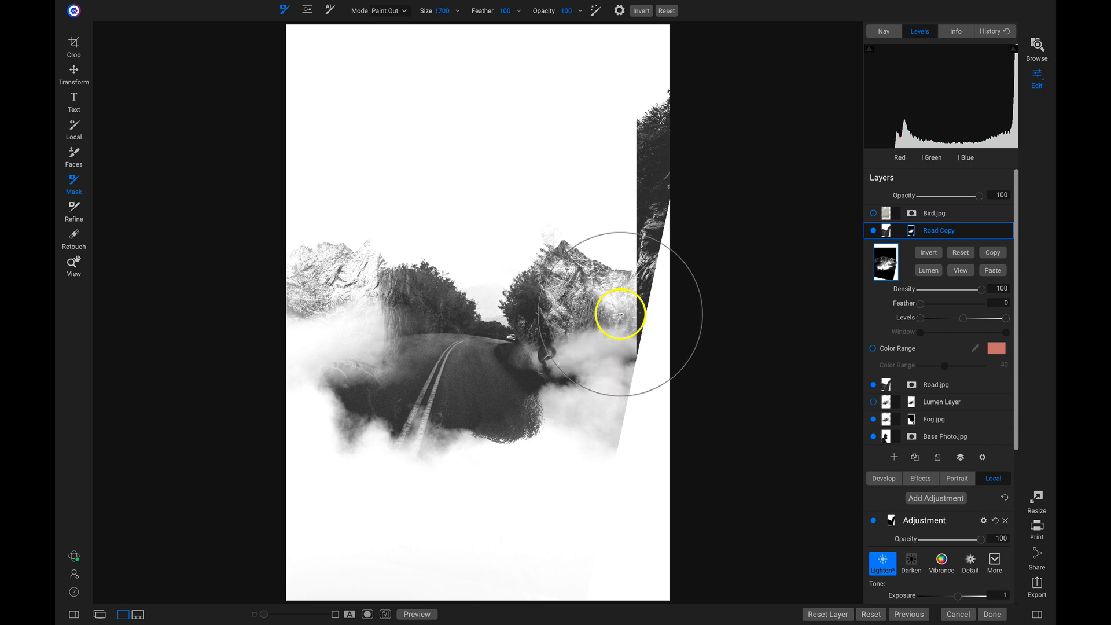
pyautogui.moveTo(736, 128)
pyautogui.mouseDown()
pyautogui.moveTo(655, 122)
pyautogui.moveTo(650, 199)
pyautogui.moveTo(654, 170)
pyautogui.moveTo(672, 226)
pyautogui.mouseUp()
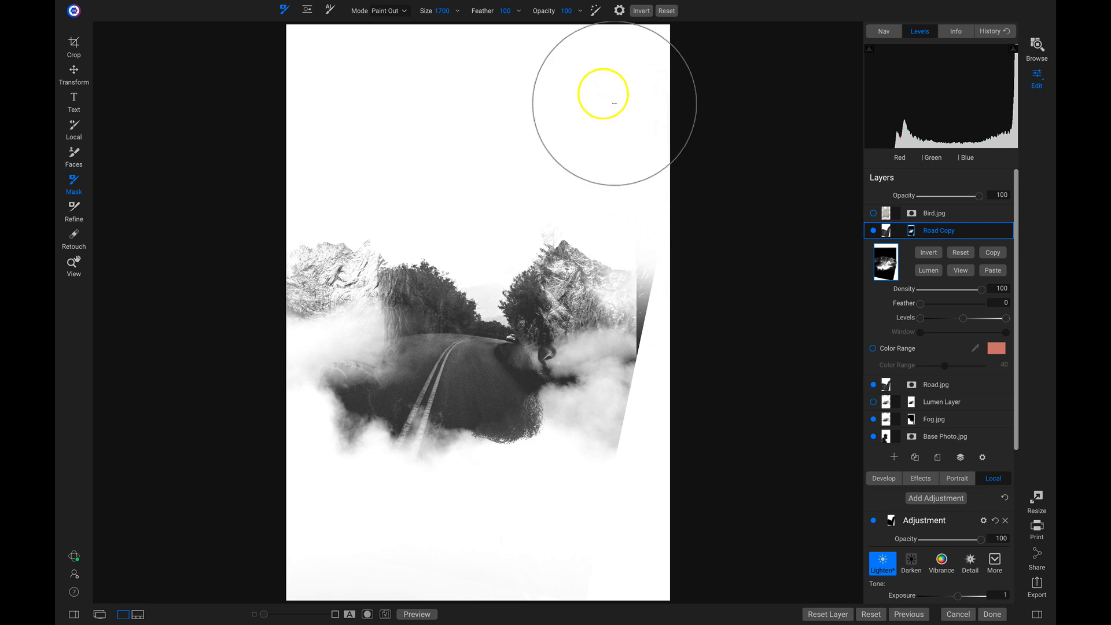
pyautogui.moveTo(431, 111)
pyautogui.mouseDown()
pyautogui.moveTo(341, 194)
pyautogui.moveTo(314, 247)
pyautogui.moveTo(325, 218)
pyautogui.moveTo(444, 150)
pyautogui.moveTo(677, 257)
pyautogui.moveTo(620, 253)
pyautogui.moveTo(579, 361)
pyautogui.moveTo(573, 245)
pyautogui.moveTo(560, 294)
pyautogui.moveTo(563, 375)
pyautogui.moveTo(613, 272)
pyautogui.moveTo(590, 275)
pyautogui.moveTo(554, 315)
pyautogui.moveTo(561, 274)
pyautogui.mouseUp()
# - Paint out the Road Copy layer along the man's profile, reducing the brush to 1200 and then smaller near the face
pyautogui.press('[')
pyautogui.press('[')
pyautogui.press('[')
pyautogui.press('[')
pyautogui.press('[')
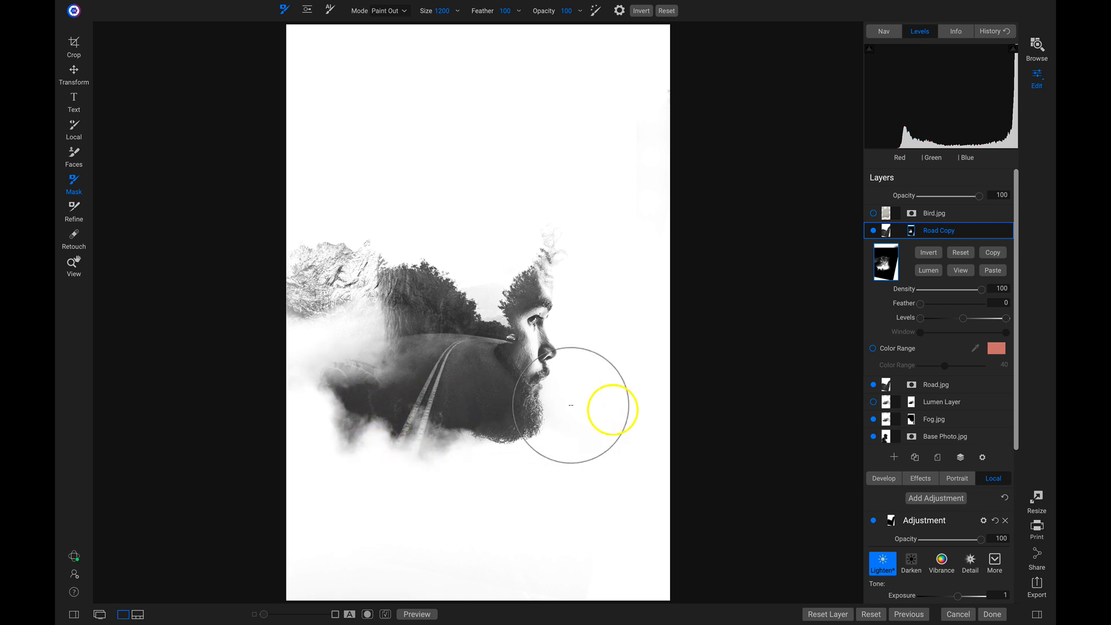
pyautogui.press('[')
pyautogui.press('[')
pyautogui.press('[')
pyautogui.press('[')
pyautogui.press('[')
pyautogui.press('[')
pyautogui.press('[')
pyautogui.moveTo(541, 385)
pyautogui.mouseDown()
pyautogui.moveTo(523, 408)
pyautogui.moveTo(527, 351)
pyautogui.moveTo(521, 372)
pyautogui.moveTo(516, 363)
pyautogui.moveTo(531, 271)
pyautogui.moveTo(514, 347)
pyautogui.moveTo(527, 412)
pyautogui.moveTo(478, 433)
pyautogui.moveTo(467, 428)
pyautogui.moveTo(498, 421)
pyautogui.moveTo(466, 423)
pyautogui.moveTo(509, 428)
pyautogui.moveTo(462, 434)
pyautogui.moveTo(522, 427)
pyautogui.moveTo(517, 402)
pyautogui.moveTo(486, 406)
pyautogui.moveTo(512, 375)
pyautogui.moveTo(474, 405)
pyautogui.moveTo(482, 376)
pyautogui.moveTo(531, 390)
pyautogui.moveTo(480, 387)
pyautogui.moveTo(519, 382)
pyautogui.moveTo(506, 374)
pyautogui.moveTo(520, 329)
pyautogui.mouseUp()
pyautogui.press('[')
# - Enlarge the brush and paint out the Road Copy layer's mountain and fog areas behind the man's head
pyautogui.press(']')
pyautogui.press(']')
pyautogui.press(']')
pyautogui.press(']')
pyautogui.press(']')
pyautogui.press(']')
pyautogui.press(']')
pyautogui.press(']')
pyautogui.press(']')
pyautogui.press(']')
pyautogui.press(']')
pyautogui.moveTo(355, 319)
pyautogui.mouseDown()
pyautogui.moveTo(325, 238)
pyautogui.moveTo(298, 329)
pyautogui.moveTo(355, 225)
pyautogui.moveTo(350, 305)
pyautogui.mouseUp()
pyautogui.moveTo(307, 340)
pyautogui.mouseDown()
pyautogui.moveTo(367, 318)
pyautogui.moveTo(338, 341)
pyautogui.moveTo(402, 243)
pyautogui.moveTo(338, 333)
pyautogui.moveTo(371, 259)
pyautogui.moveTo(311, 288)
pyautogui.moveTo(345, 189)
pyautogui.mouseUp()
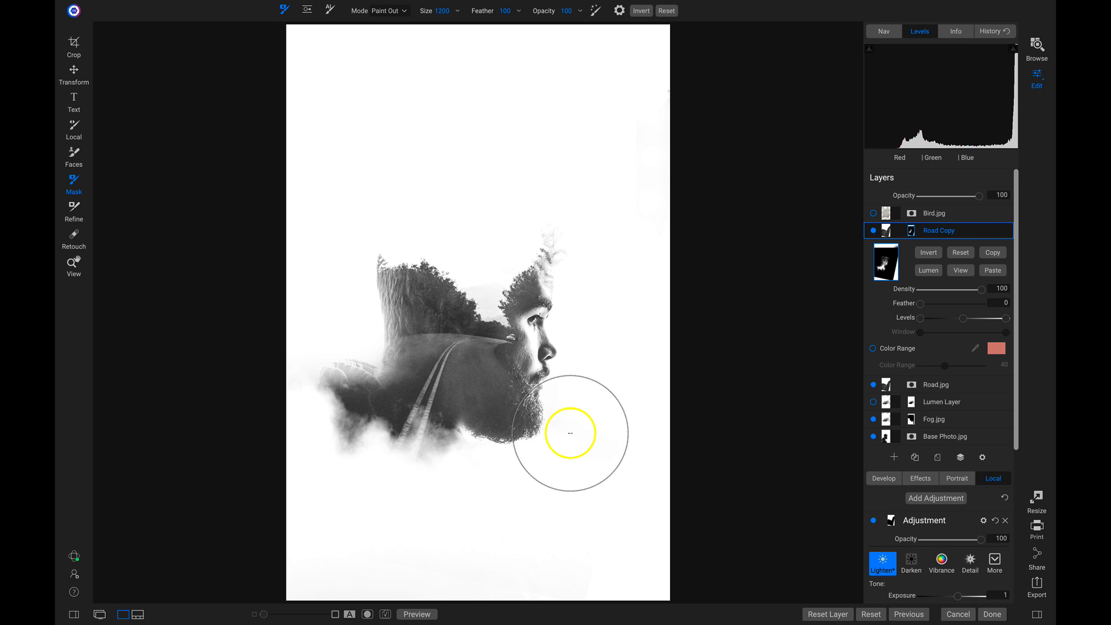
# - Show the Bird.jpg layer and apply a Black & White filter to it
pyautogui.click(952, 211)
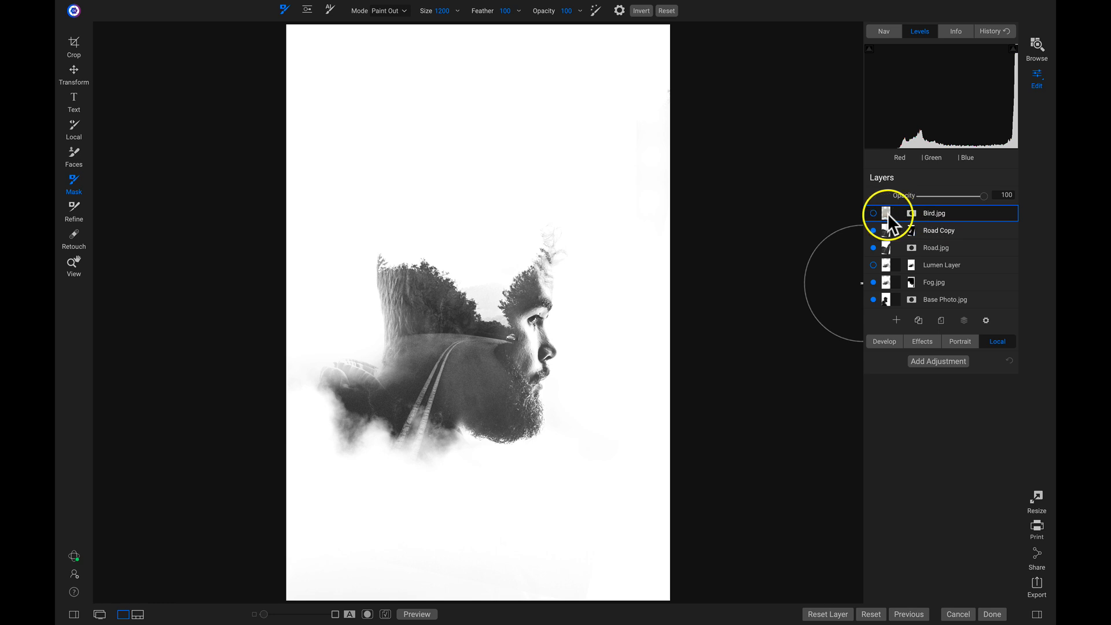
pyautogui.click(872, 213)
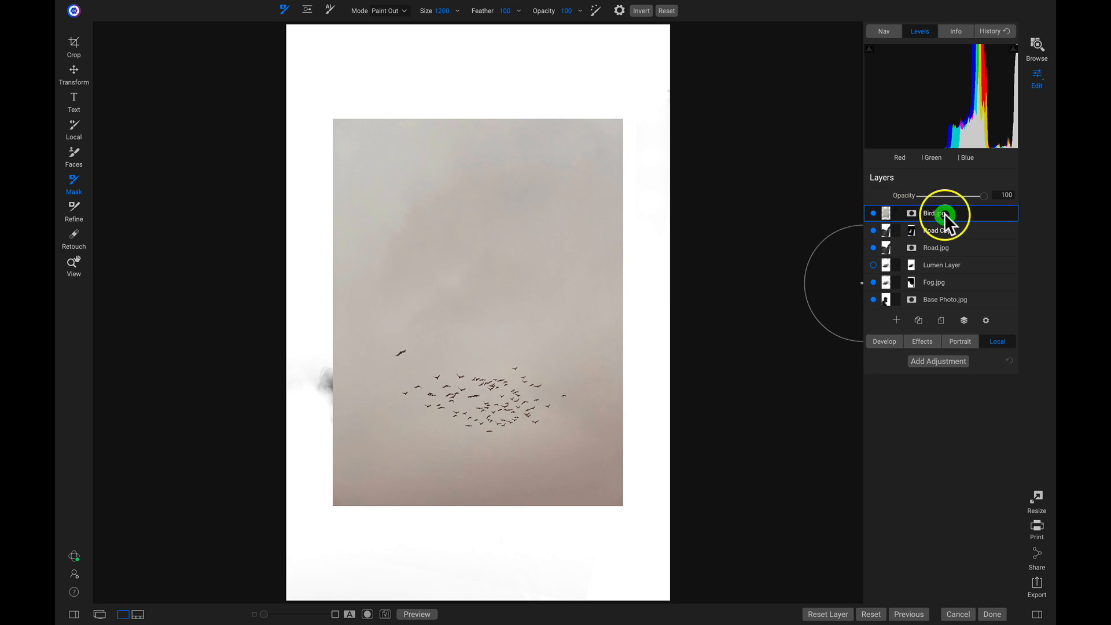
pyautogui.click(924, 341)
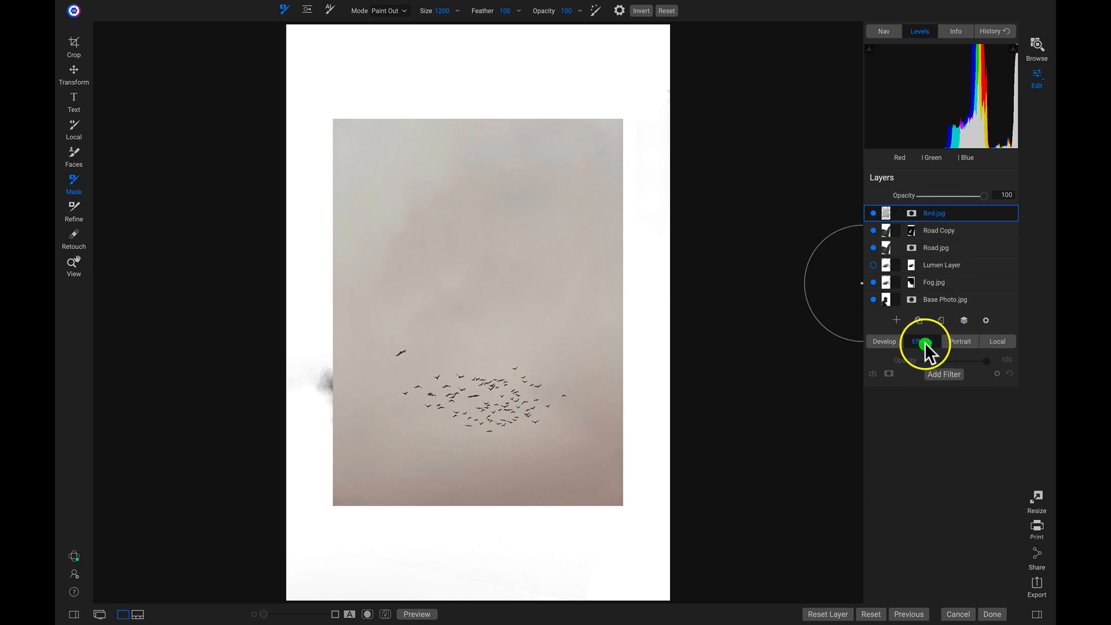
pyautogui.click(942, 368)
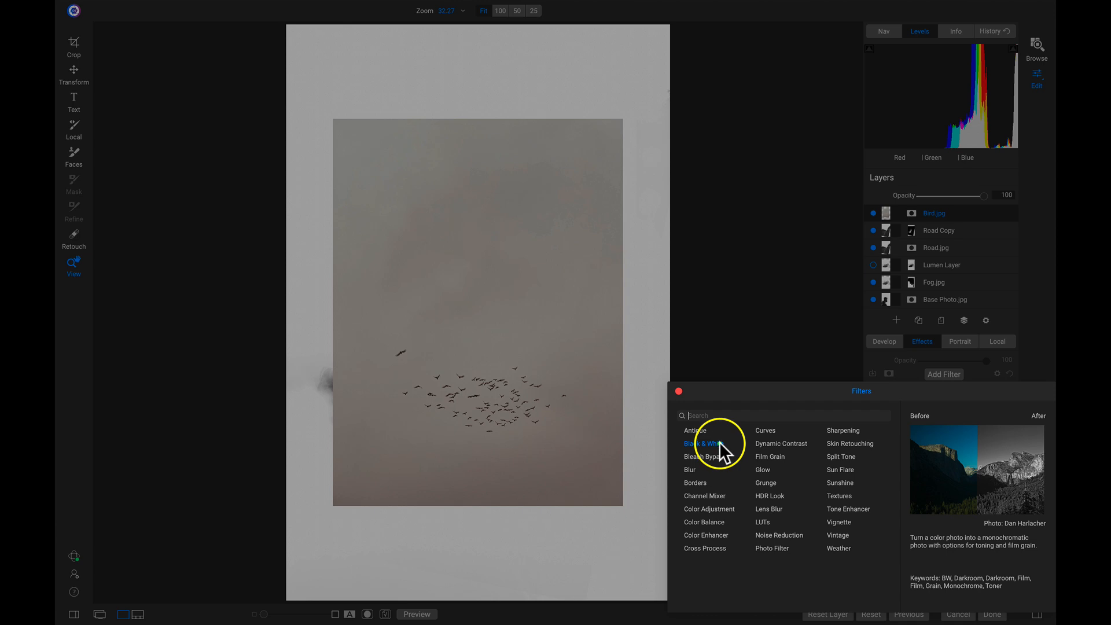
pyautogui.click(720, 442)
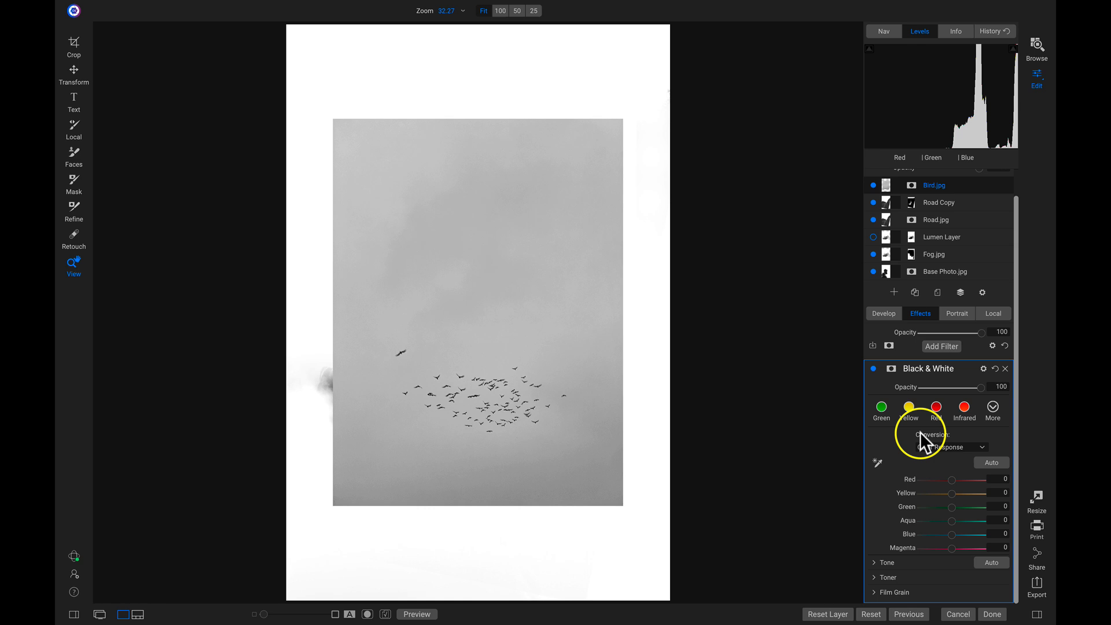
# - Strongly raise the Whites in the Black & White filter's tone settings to brighten the bird photo's sky
pyautogui.click(873, 562)
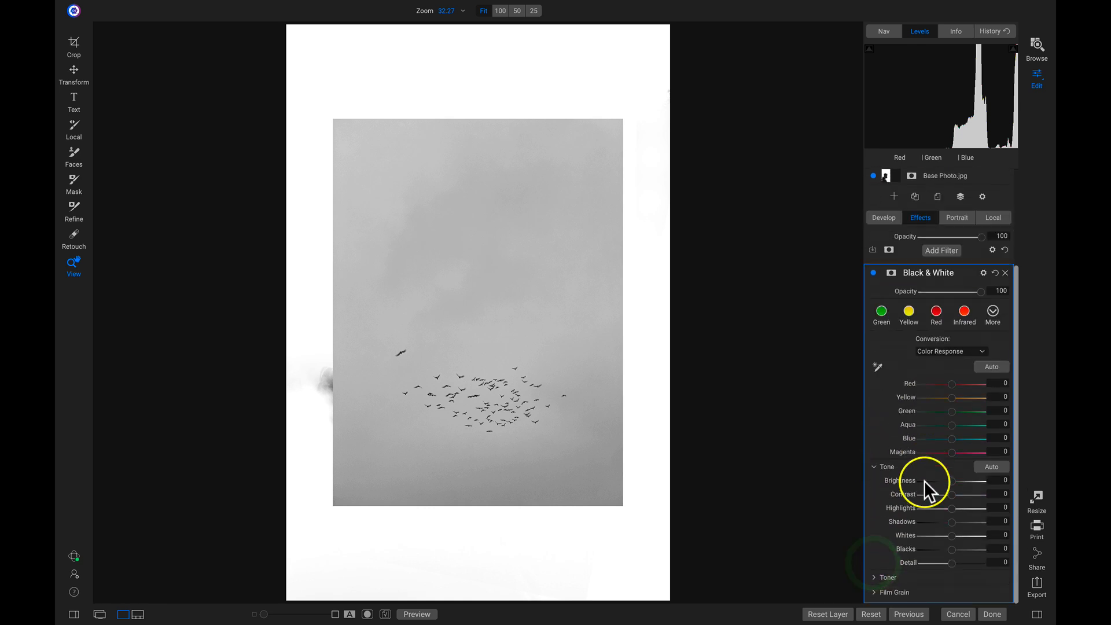
pyautogui.moveTo(953, 537); pyautogui.dragTo(984, 534)
# - Set the Bird.jpg layer's blending mode to Multiply
pyautogui.scroll(3, 946, 474)
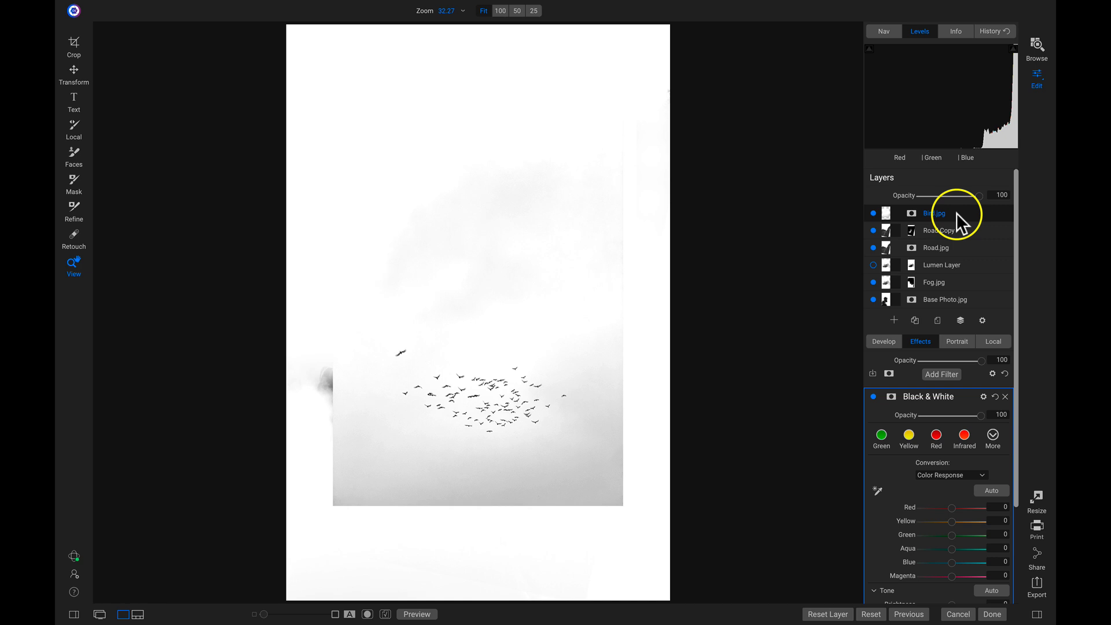
pyautogui.click(981, 320)
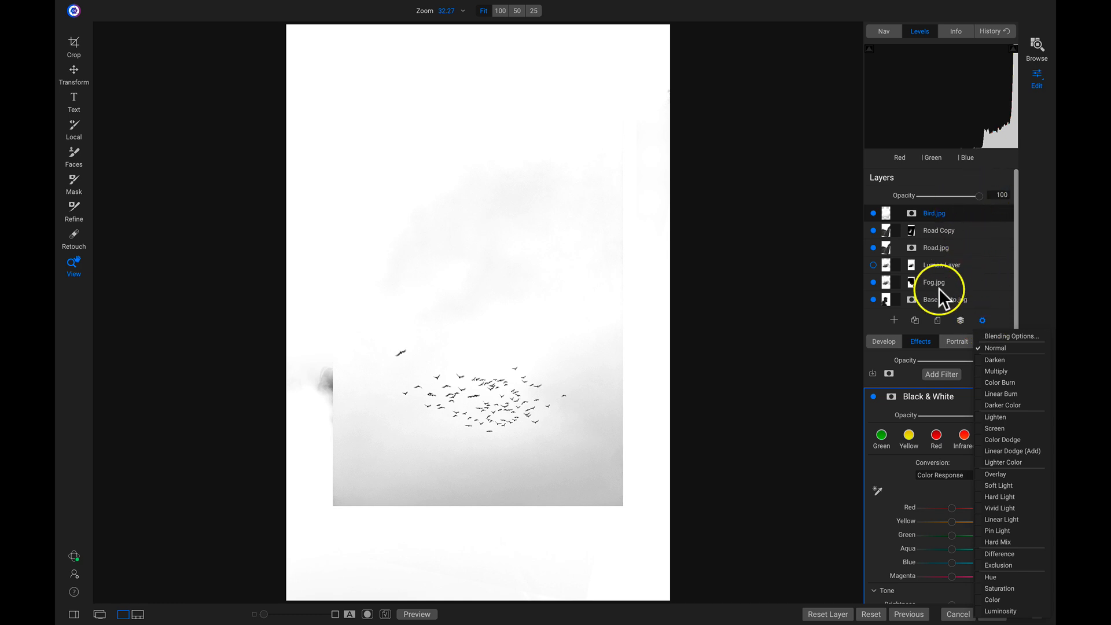
pyautogui.click(987, 374)
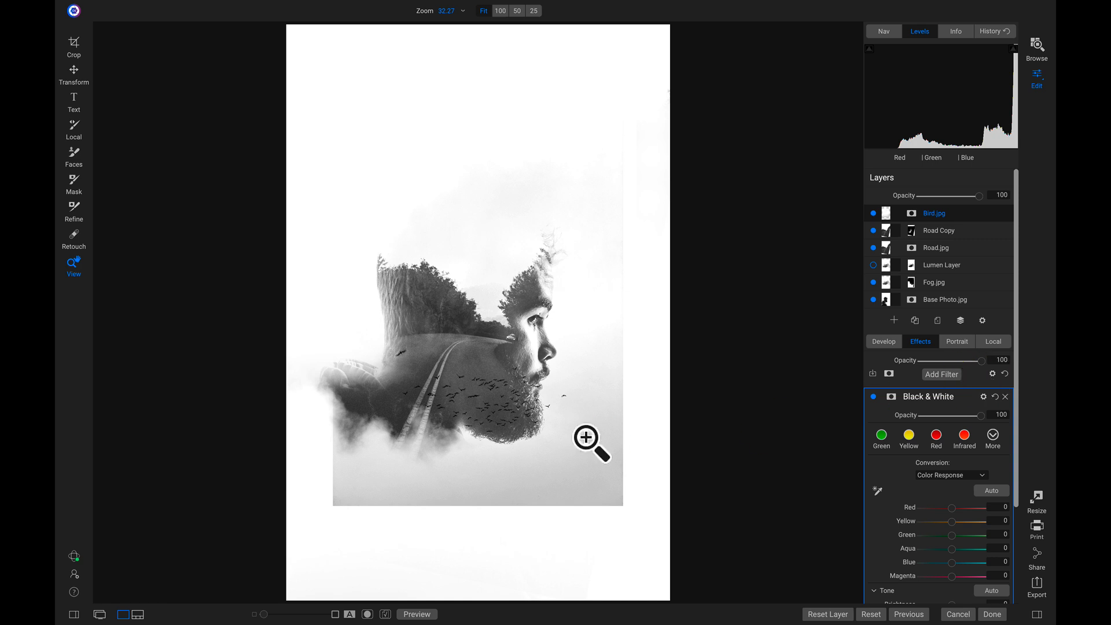
# - Move the Bird.jpg layer up so the flock sits above the man's head, and set its Black & White Brightness to 100
pyautogui.press('v')
pyautogui.moveTo(497, 405); pyautogui.dragTo(488, 227)
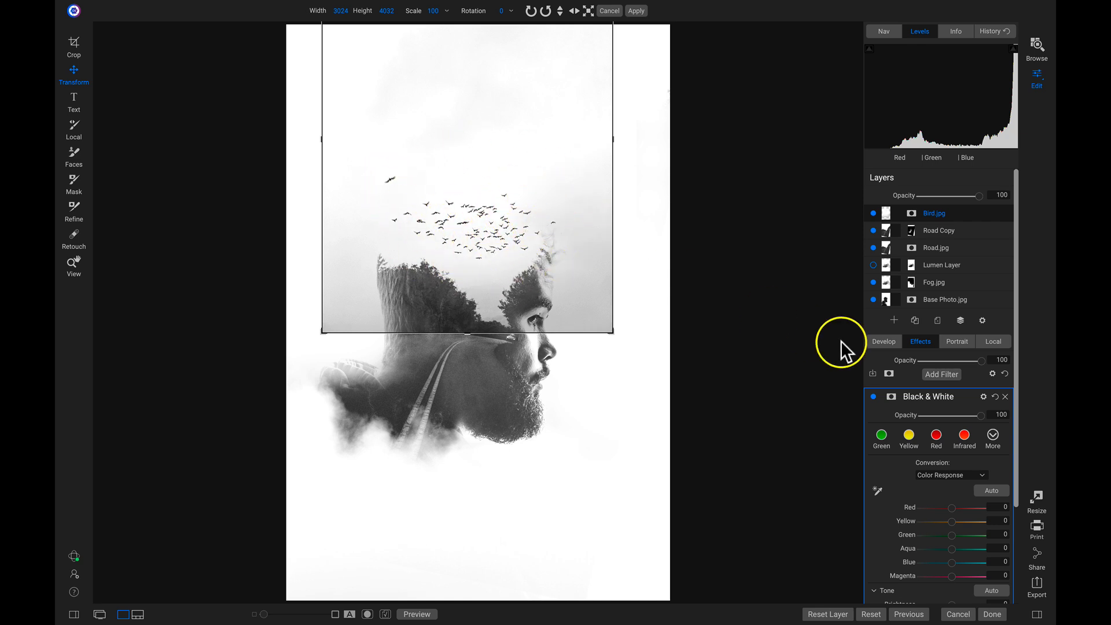
pyautogui.scroll(-4, 963, 436)
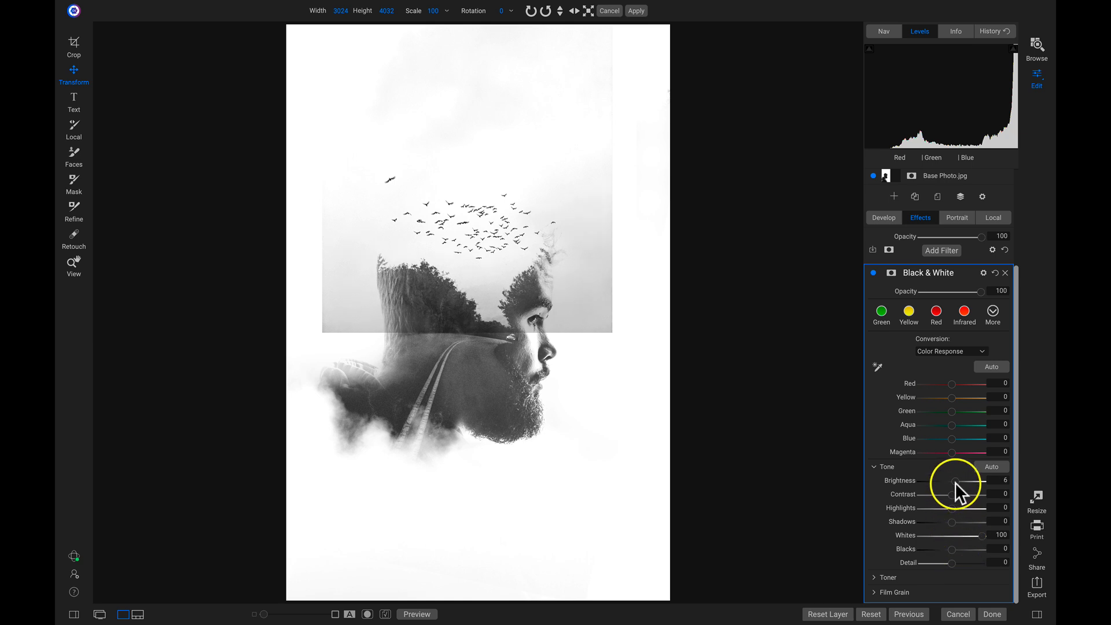
pyautogui.moveTo(957, 482); pyautogui.dragTo(997, 488)
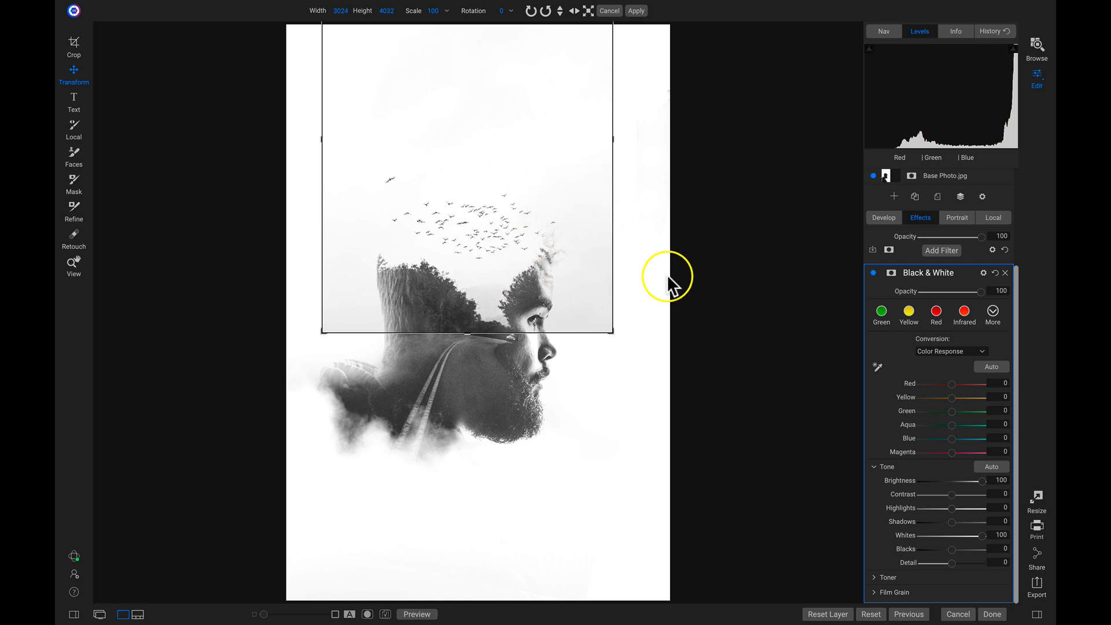
# - Paint out the visible edges of the Bird.jpg layer around the flock with the 1200 masking brush
pyautogui.press('b')
pyautogui.scroll(5, 939, 379)
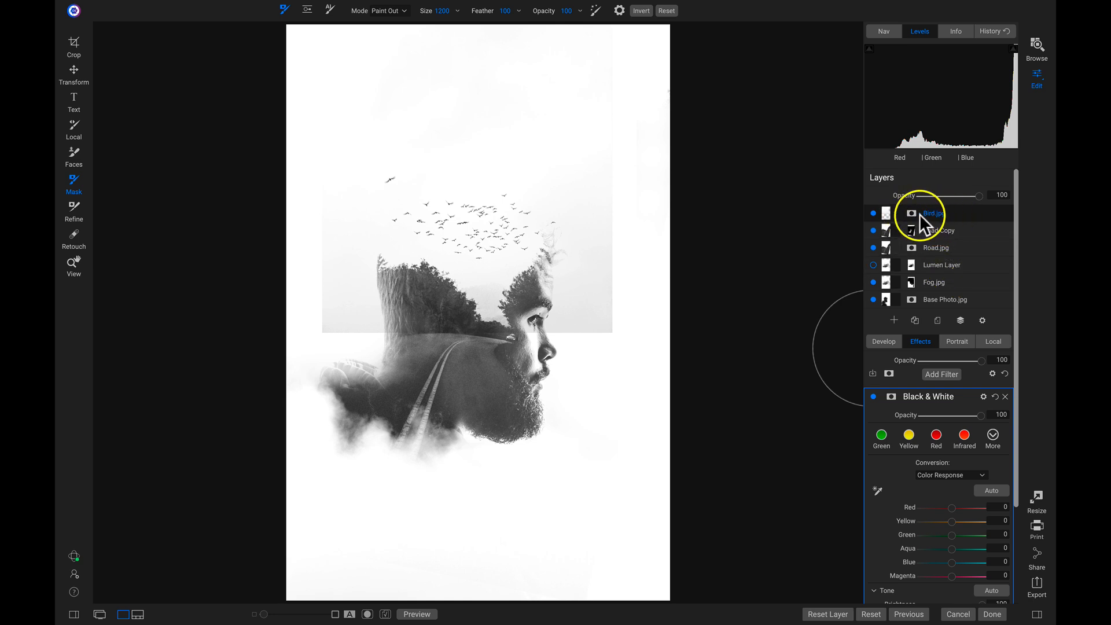
pyautogui.click(911, 215)
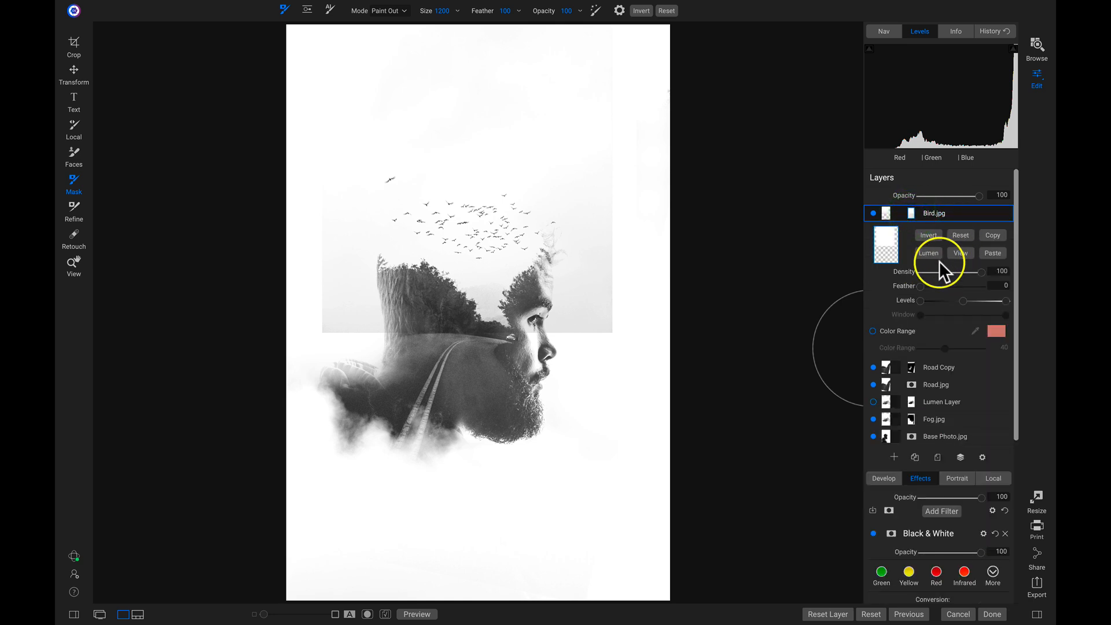
pyautogui.moveTo(596, 298)
pyautogui.mouseDown()
pyautogui.moveTo(610, 251)
pyautogui.moveTo(583, 298)
pyautogui.moveTo(471, 328)
pyautogui.moveTo(554, 327)
pyautogui.moveTo(372, 310)
pyautogui.moveTo(347, 269)
pyautogui.moveTo(440, 337)
pyautogui.moveTo(501, 337)
pyautogui.moveTo(600, 292)
pyautogui.mouseUp()
pyautogui.moveTo(623, 246)
pyautogui.mouseDown()
pyautogui.moveTo(611, 103)
pyautogui.moveTo(567, 52)
pyautogui.moveTo(509, 28)
pyautogui.mouseUp()
pyautogui.moveTo(491, 22)
pyautogui.mouseDown()
pyautogui.moveTo(401, 45)
pyautogui.moveTo(342, 105)
pyautogui.mouseUp()
pyautogui.moveTo(655, 63)
pyautogui.mouseDown()
pyautogui.moveTo(484, 97)
pyautogui.moveTo(412, 52)
pyautogui.moveTo(349, 70)
pyautogui.moveTo(309, 130)
pyautogui.moveTo(299, 172)
pyautogui.moveTo(328, 262)
pyautogui.moveTo(308, 237)
pyautogui.moveTo(309, 246)
pyautogui.moveTo(338, 318)
pyautogui.moveTo(414, 329)
pyautogui.moveTo(609, 311)
pyautogui.moveTo(497, 77)
pyautogui.moveTo(381, 77)
pyautogui.moveTo(504, 69)
pyautogui.moveTo(360, 32)
pyautogui.moveTo(293, 113)
pyautogui.moveTo(293, 253)
pyautogui.moveTo(354, 358)
pyautogui.moveTo(476, 414)
pyautogui.moveTo(530, 365)
pyautogui.moveTo(494, 328)
pyautogui.moveTo(603, 298)
pyautogui.moveTo(624, 248)
pyautogui.moveTo(602, 162)
pyautogui.mouseUp()
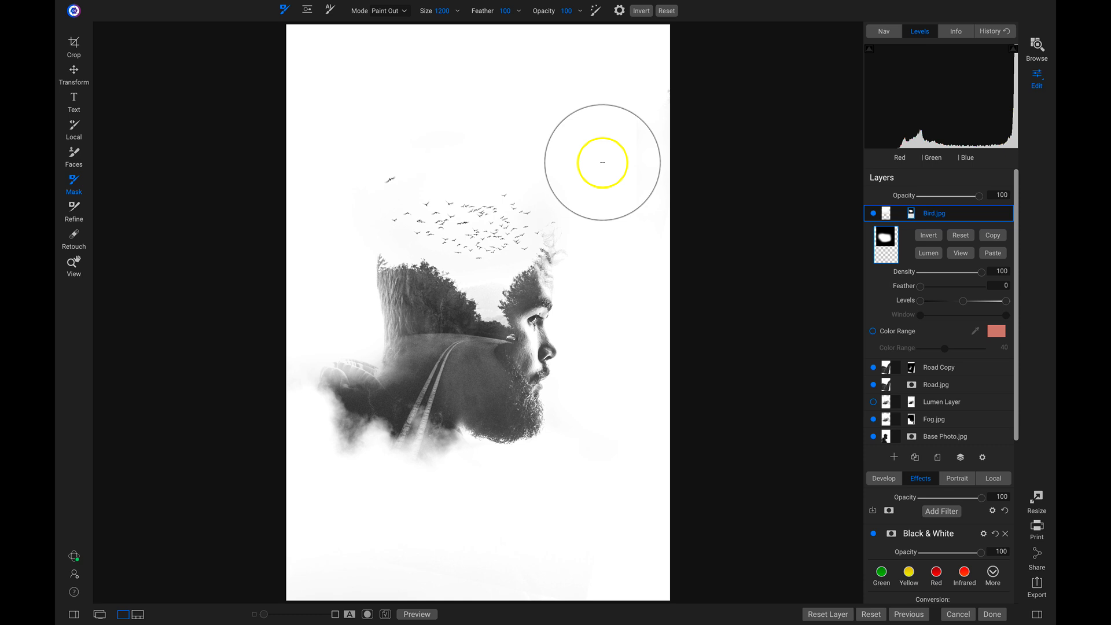
# - Rotate the Bird.jpg layer 10 degrees clockwise, nudge the flock into place over the head, and close its mask options
pyautogui.press('v')
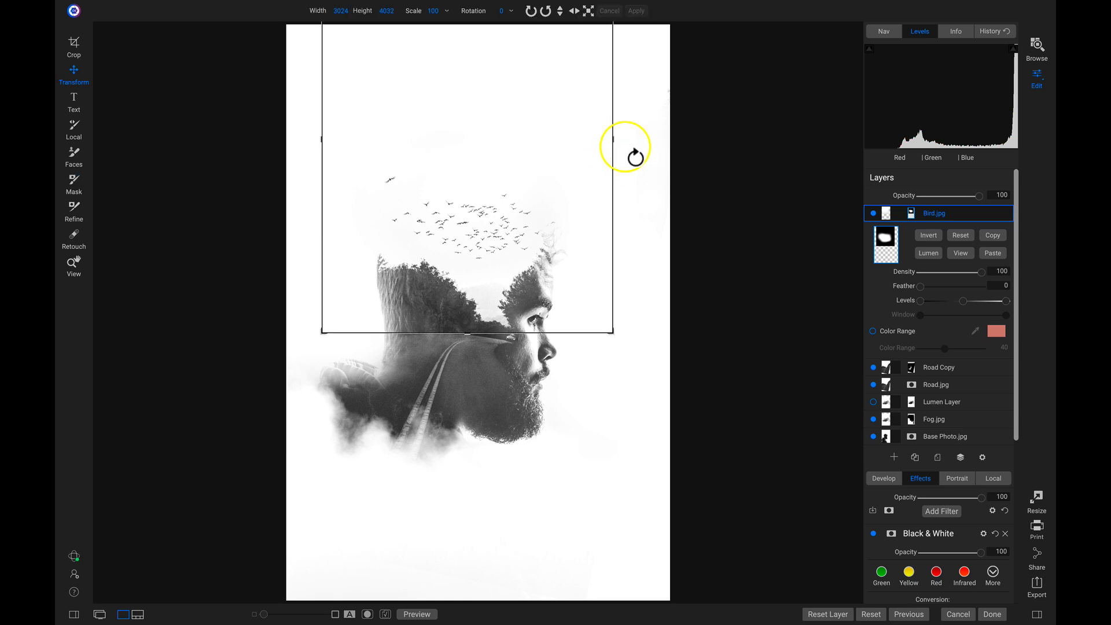
pyautogui.moveTo(637, 148); pyautogui.dragTo(639, 178)
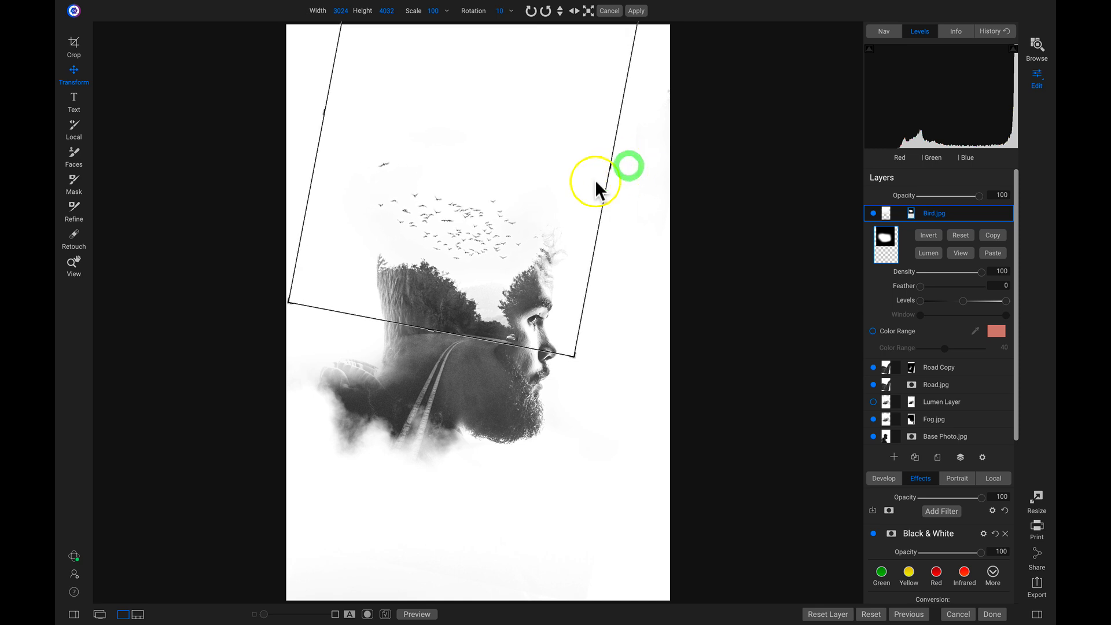
pyautogui.moveTo(472, 225); pyautogui.dragTo(473, 227)
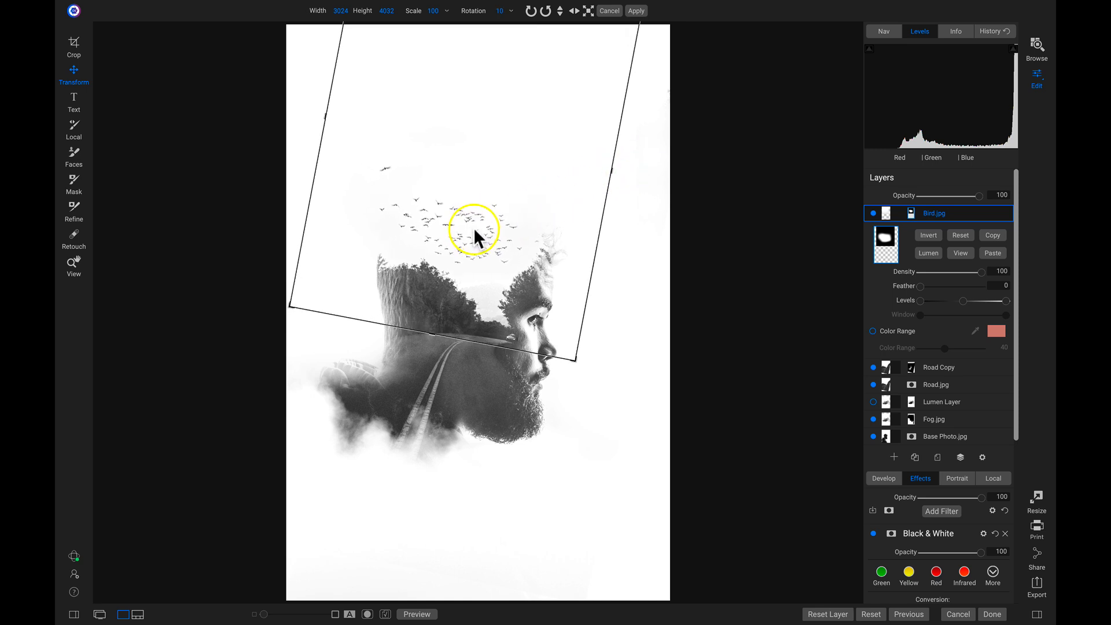
pyautogui.click(473, 227)
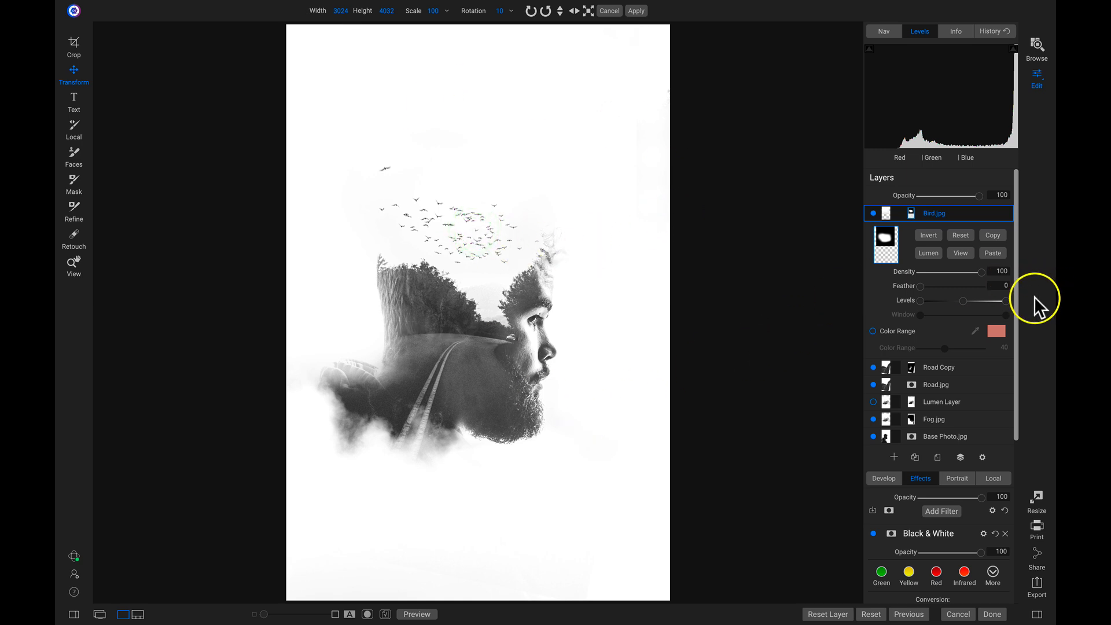
pyautogui.click(967, 214)
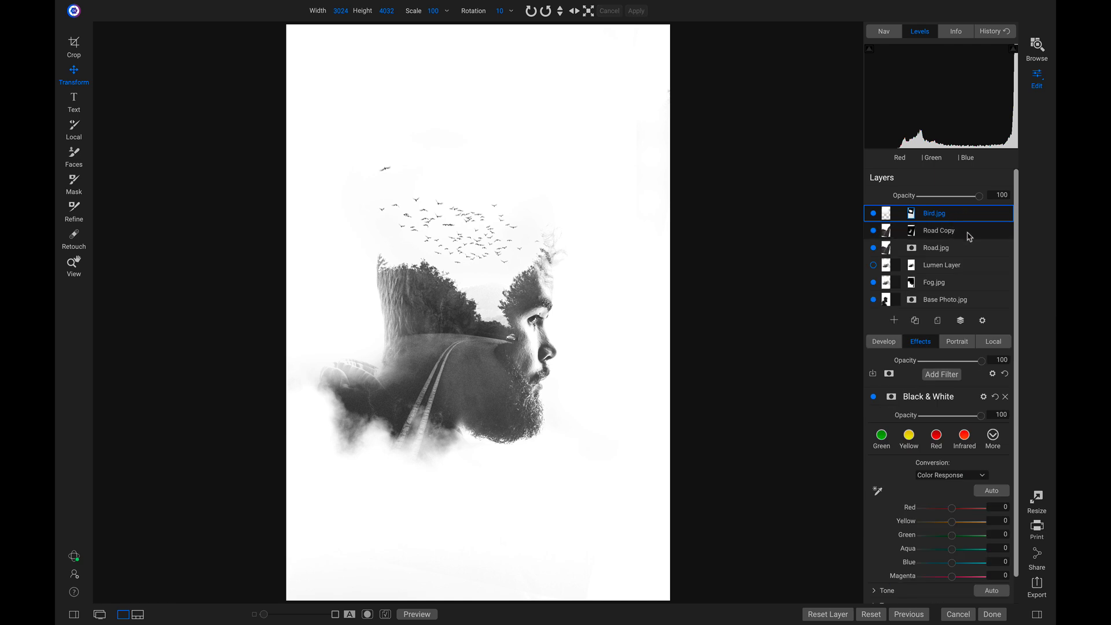
# - Start cropping the composite and open the crop's aspect ratio presets
pyautogui.press('c')
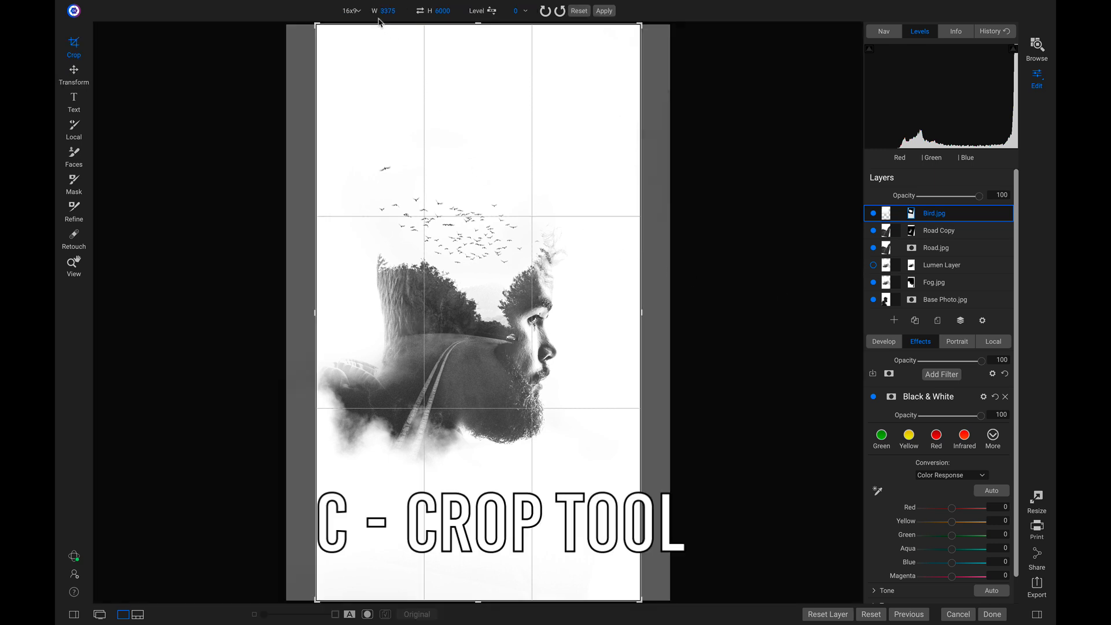
pyautogui.click(357, 11)
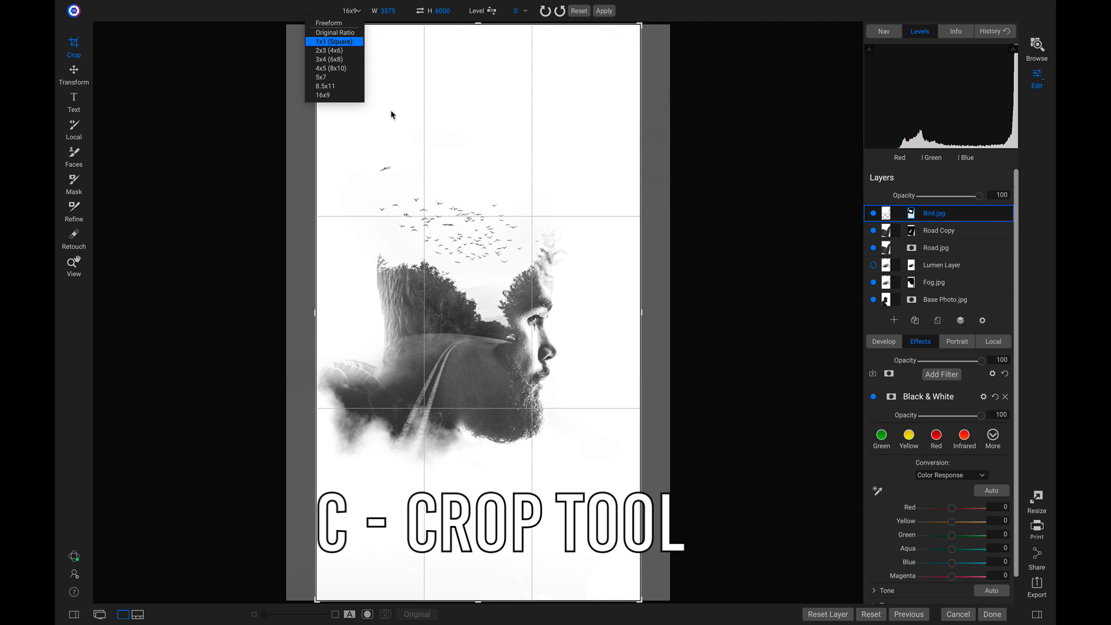